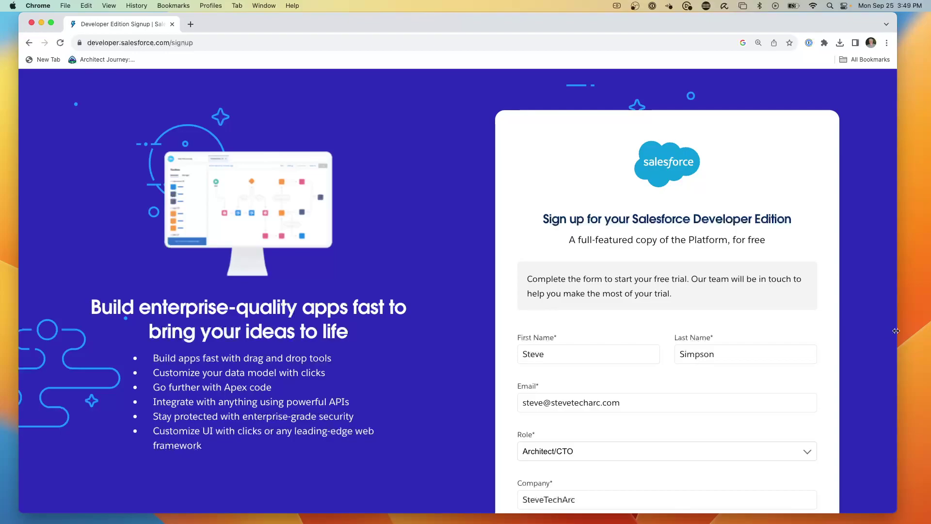
Step: Submit the Developer Edition signup form, then resubmit it with the changed admin username
scroll(783, 337, "down", 5)
scroll(783, 335, "down", 3)
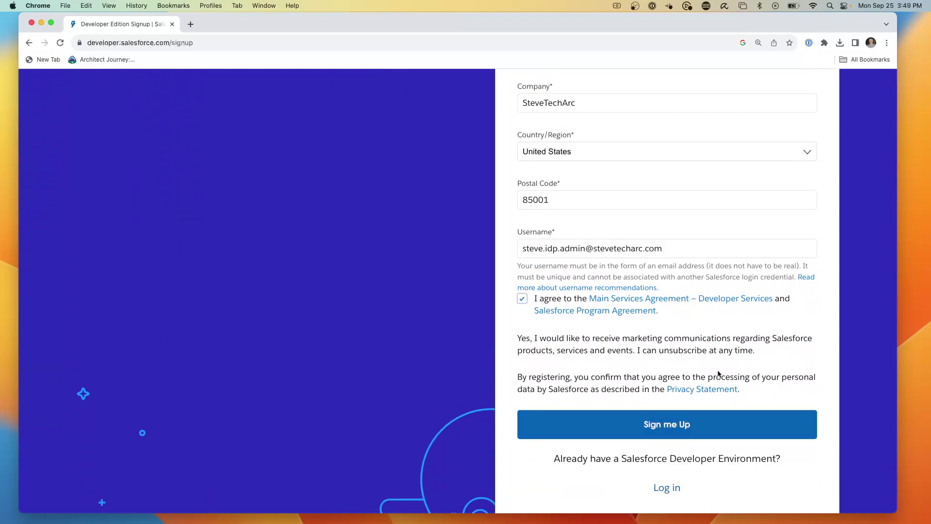
left_click(671, 425)
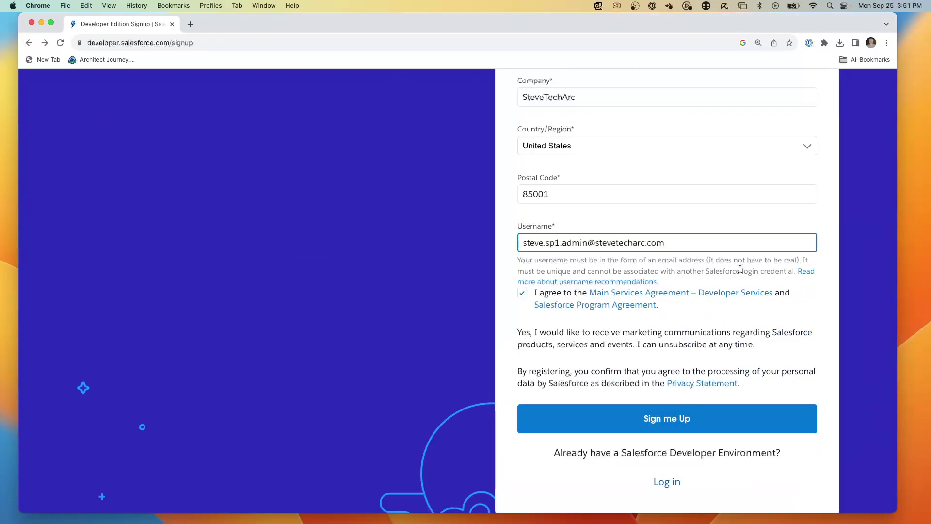
scroll(734, 238, "up", 2)
scroll(531, 238, "down", 3)
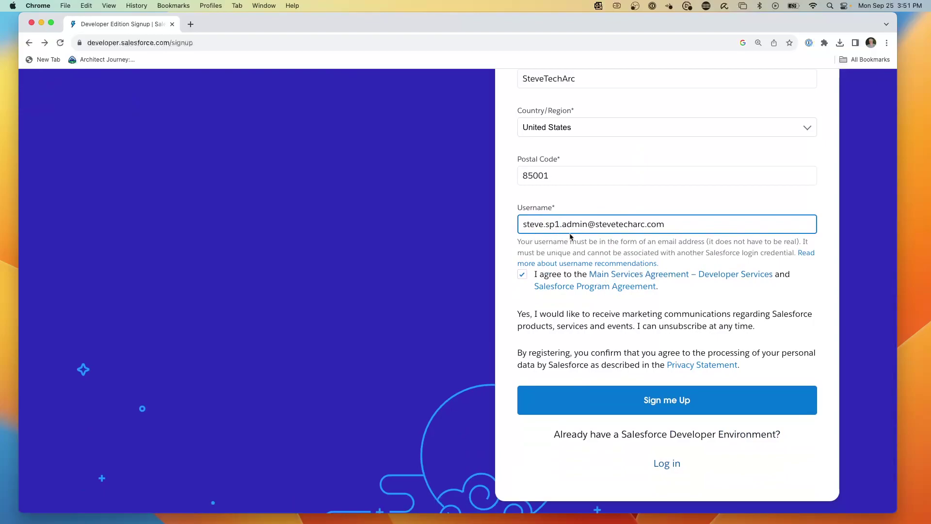
left_click(660, 403)
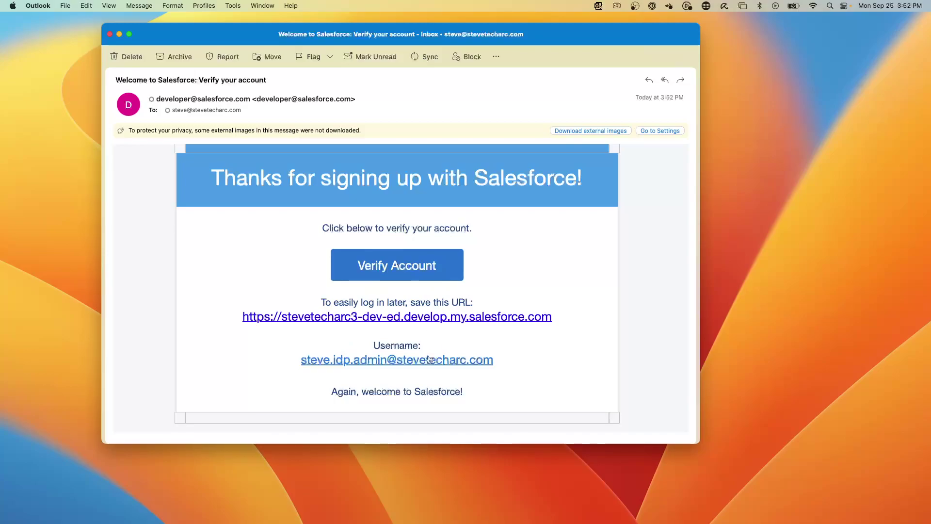
Step: Use Verify Account in the 'Welcome to Salesforce: Verify your account' email
left_click(406, 269)
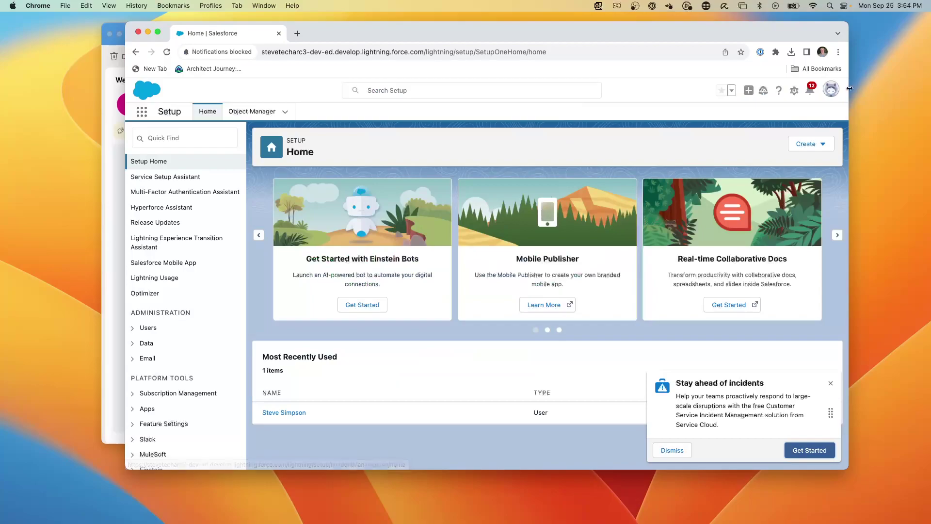
Step: Open Personal Information settings from the avatar menu and dismiss the incidents promotion popup
left_click(831, 89)
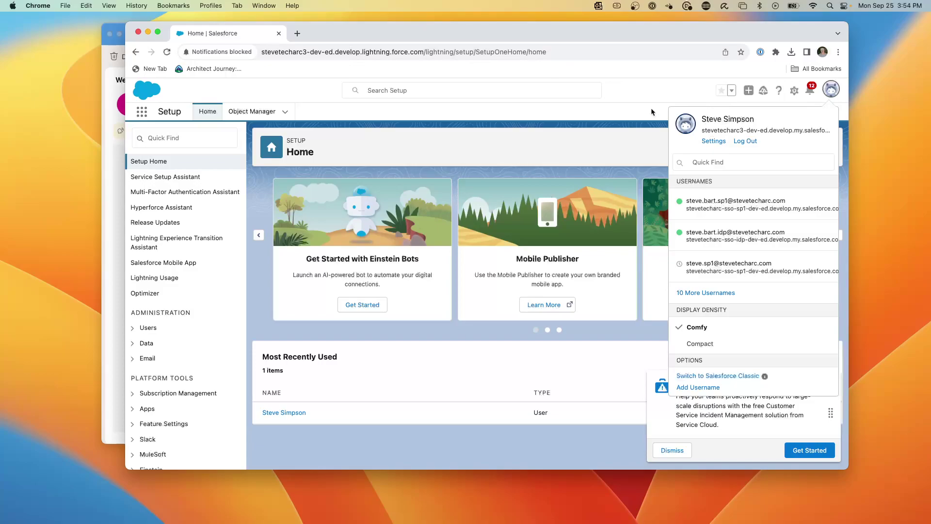
left_click(714, 141)
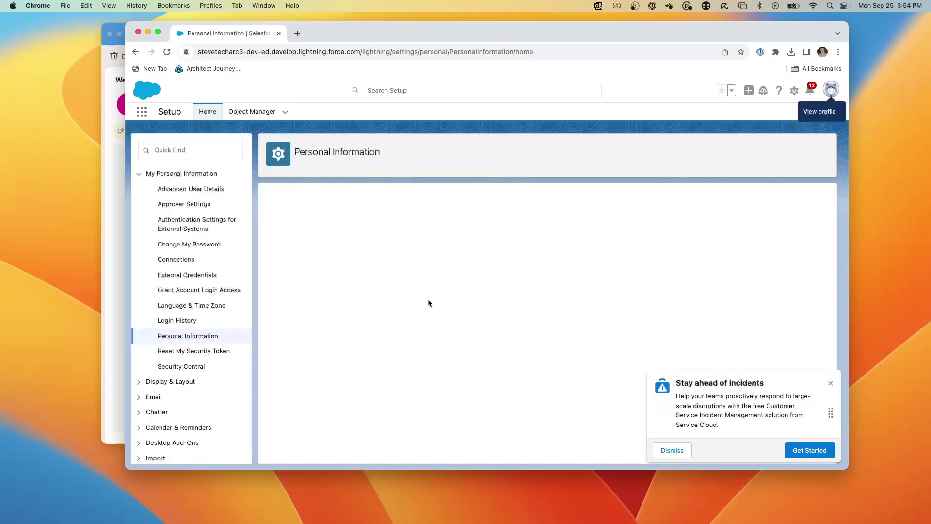
left_click(833, 384)
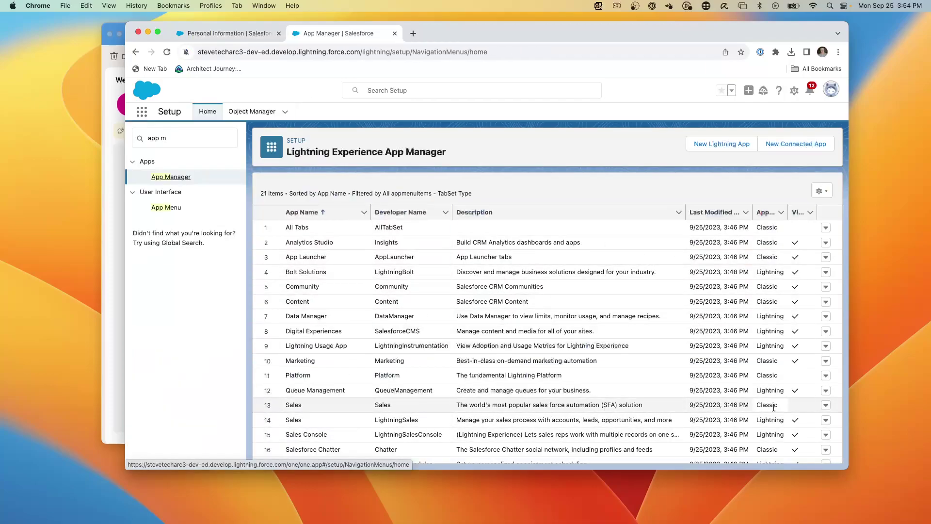
Step: Upload SP Logo Rectangle as the LightningSales app's branding image and save it
left_click(826, 420)
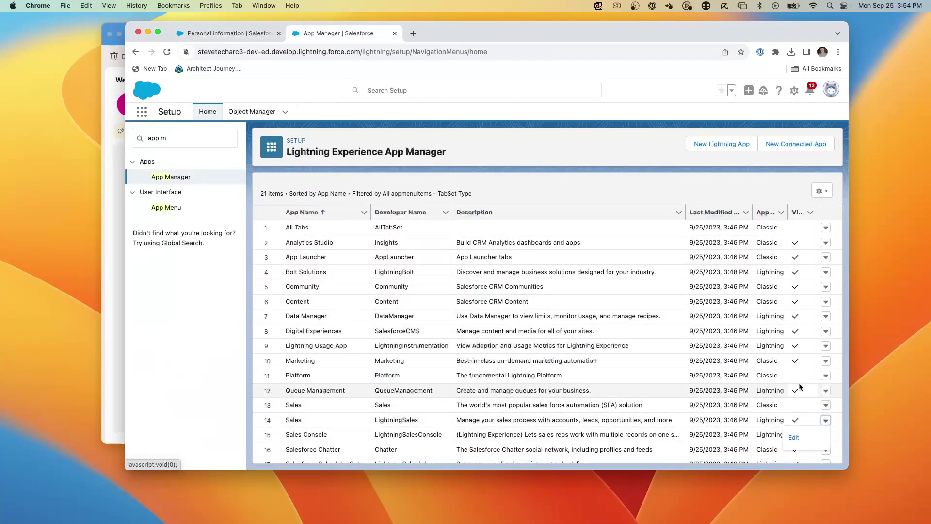
left_click(798, 437)
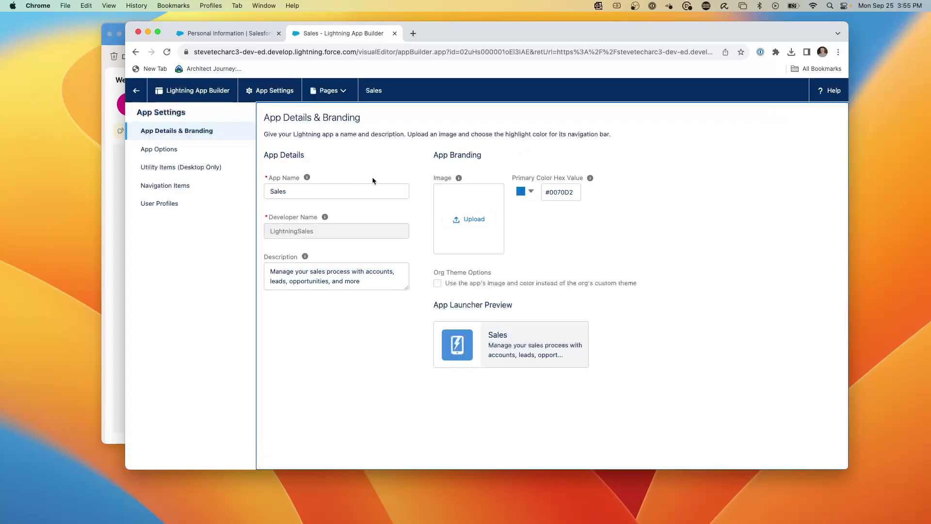
left_click(477, 221)
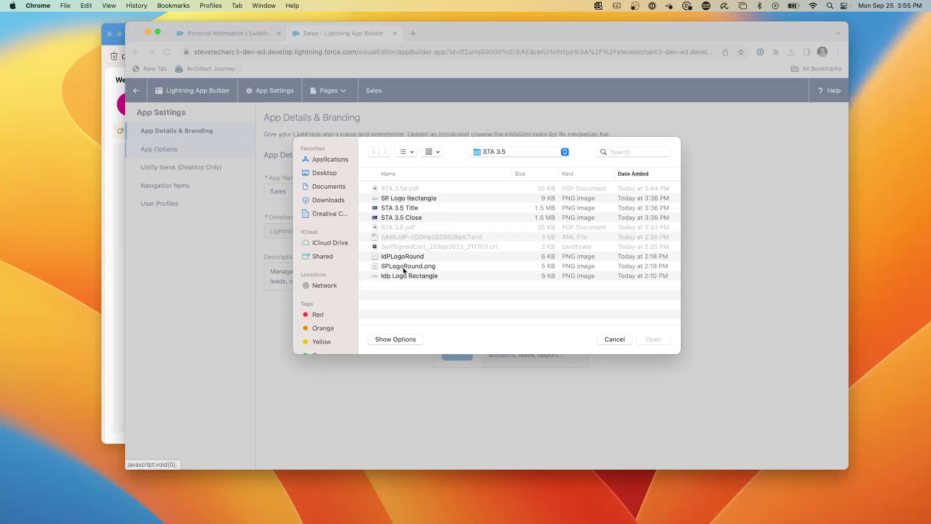
left_click(400, 200)
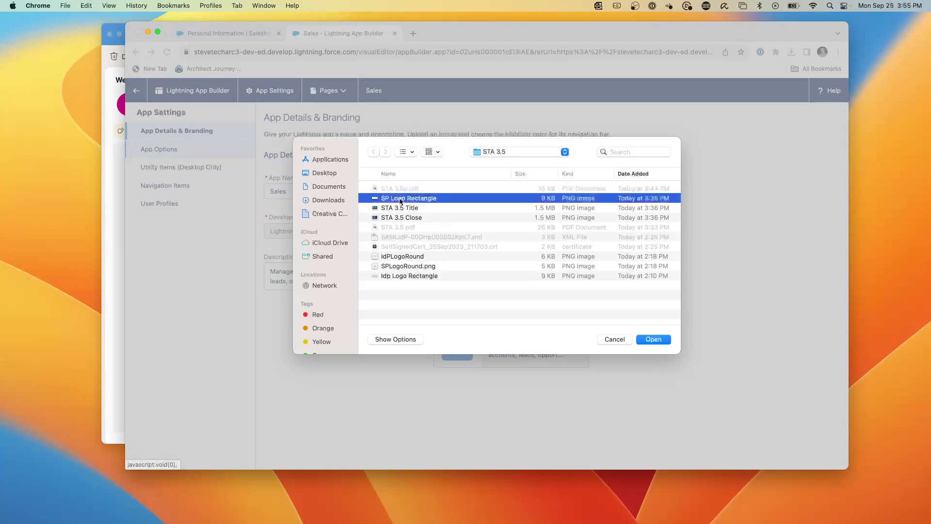
left_click(650, 339)
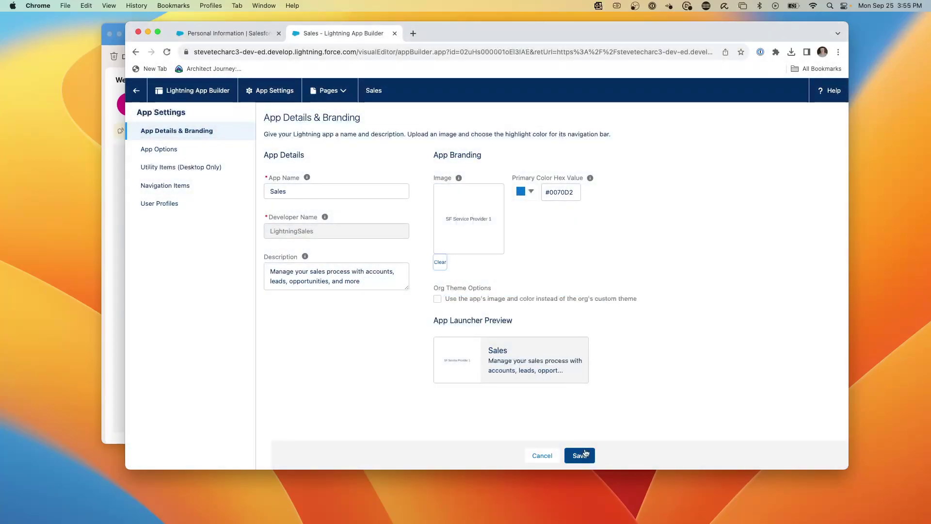
left_click(585, 452)
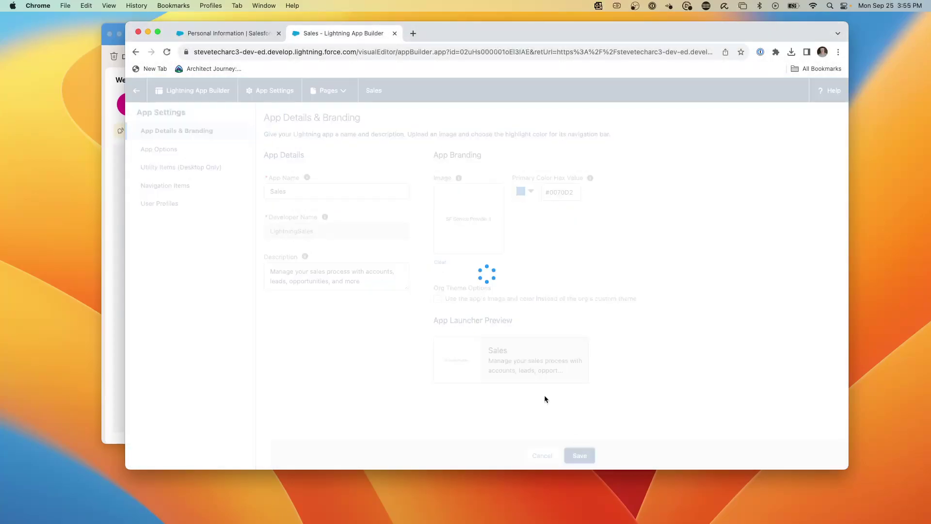
left_click(136, 90)
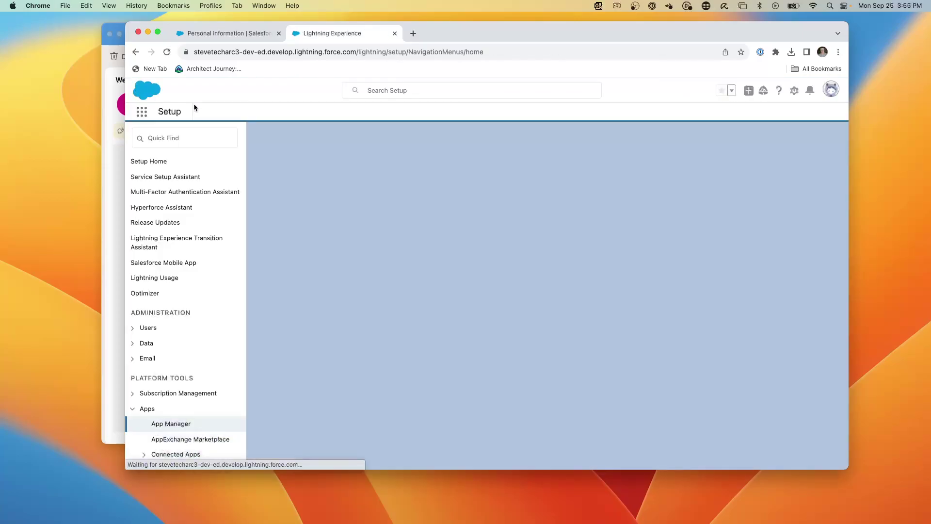
Step: Launch the Sales app to confirm SF Service Provider 1 branding, then show the LightningSales actions in App Manager
left_click(219, 32)
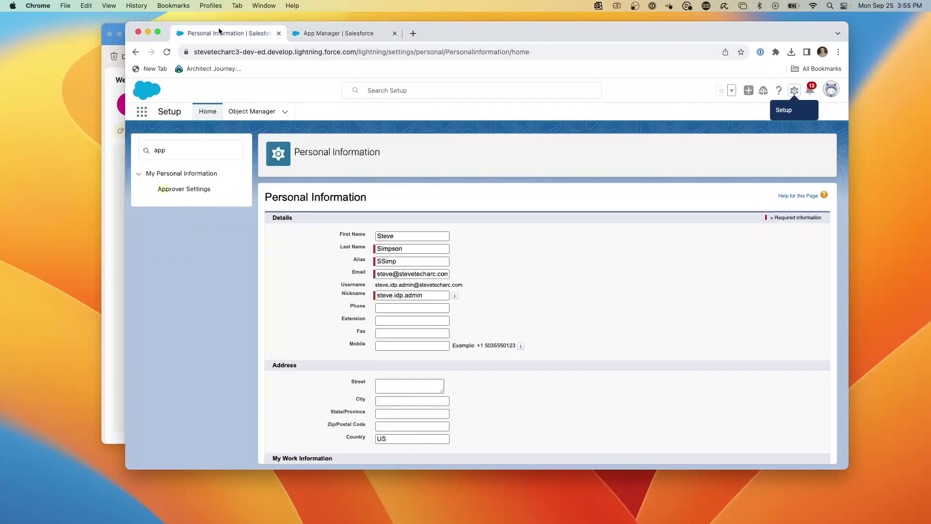
left_click(141, 112)
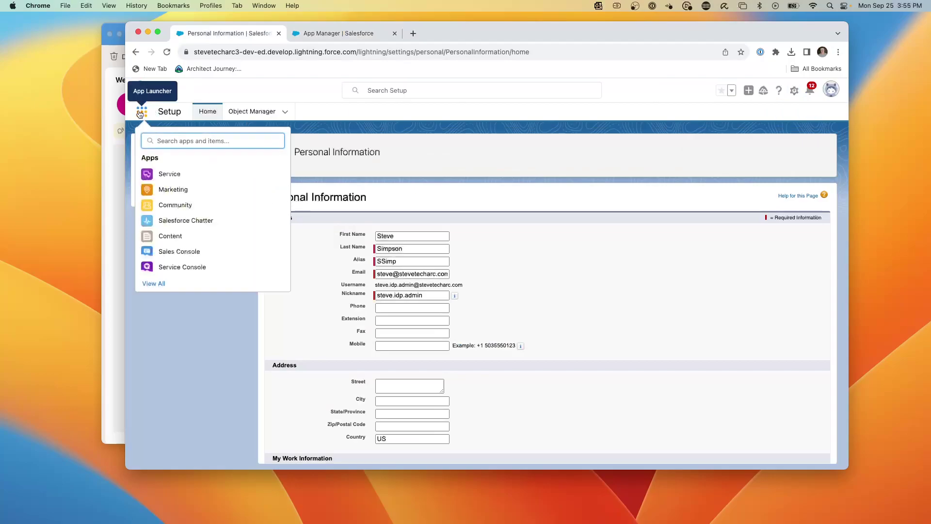
type("sale")
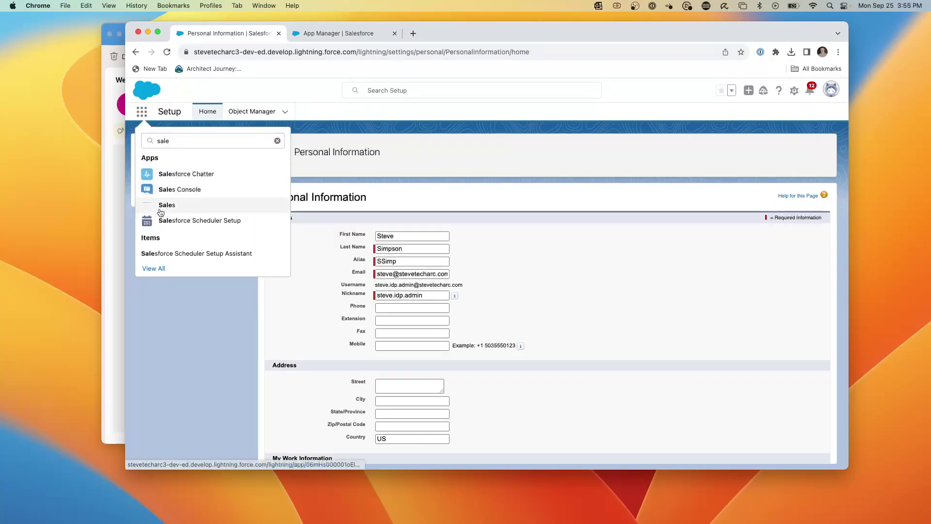
left_click(160, 210)
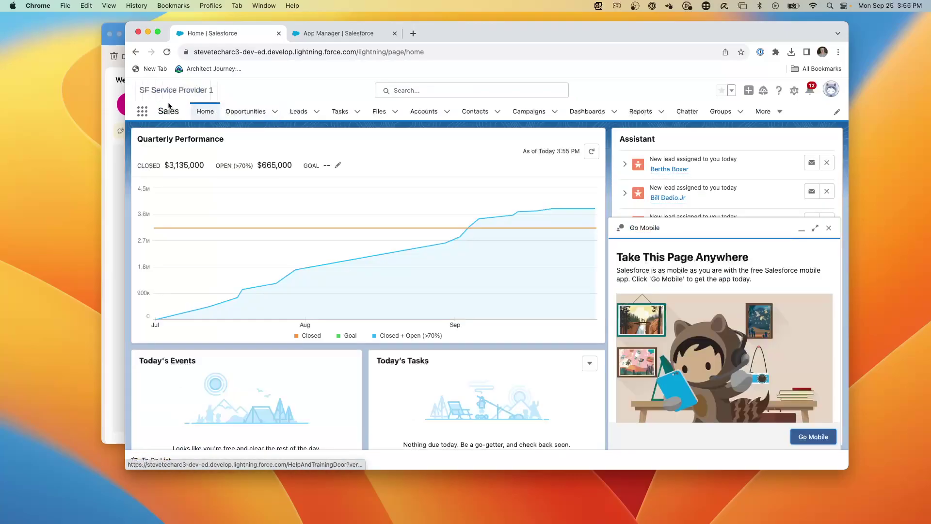
left_click(327, 36)
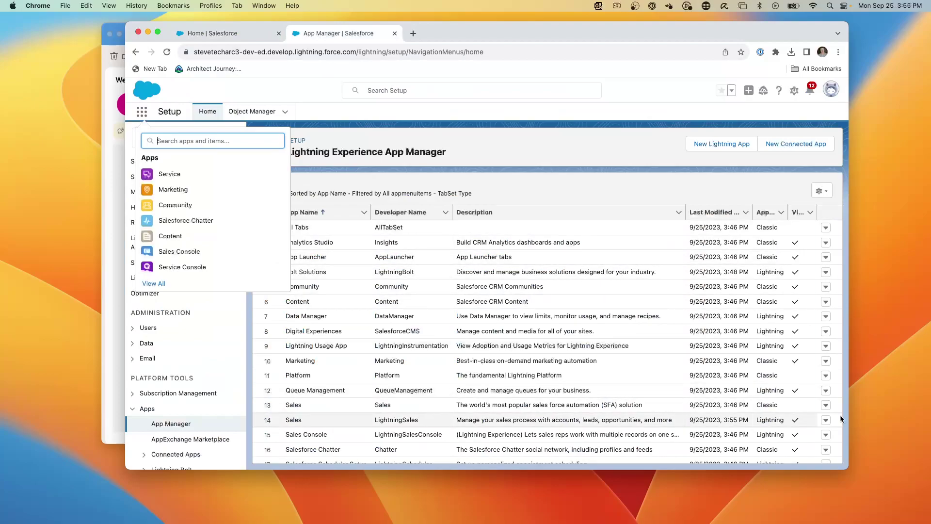
left_click(825, 420)
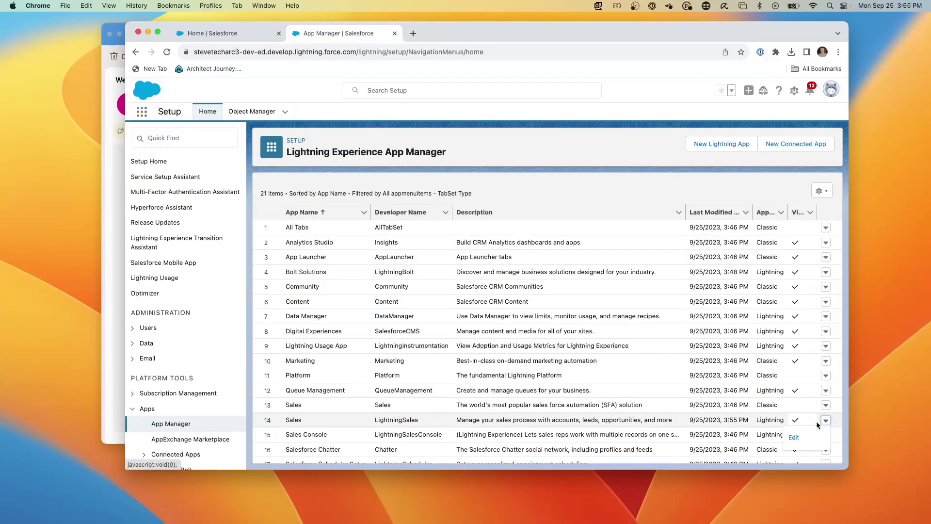
Step: Replace the Sales app's logo with the Idp Logo Rectangle image and save the branding
left_click(794, 437)
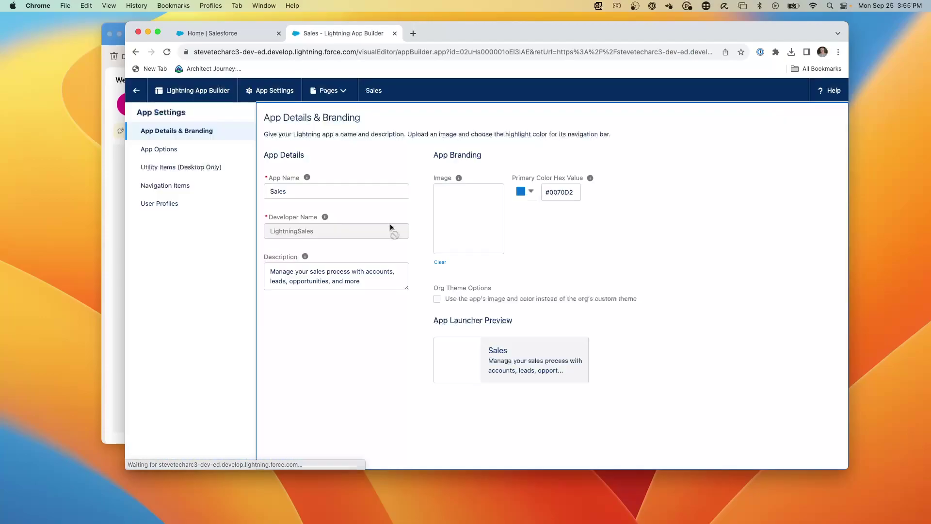
left_click_drag(391, 227, 470, 220)
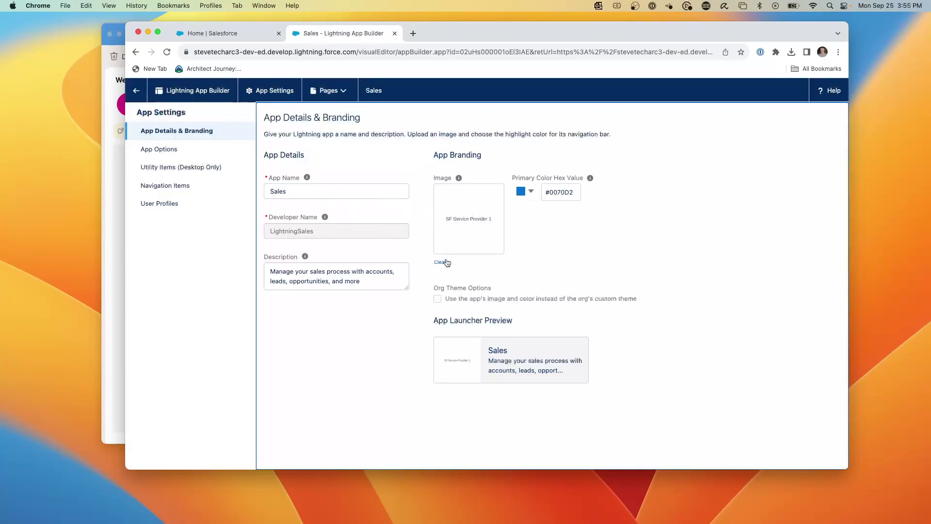
left_click(447, 263)
left_click(464, 221)
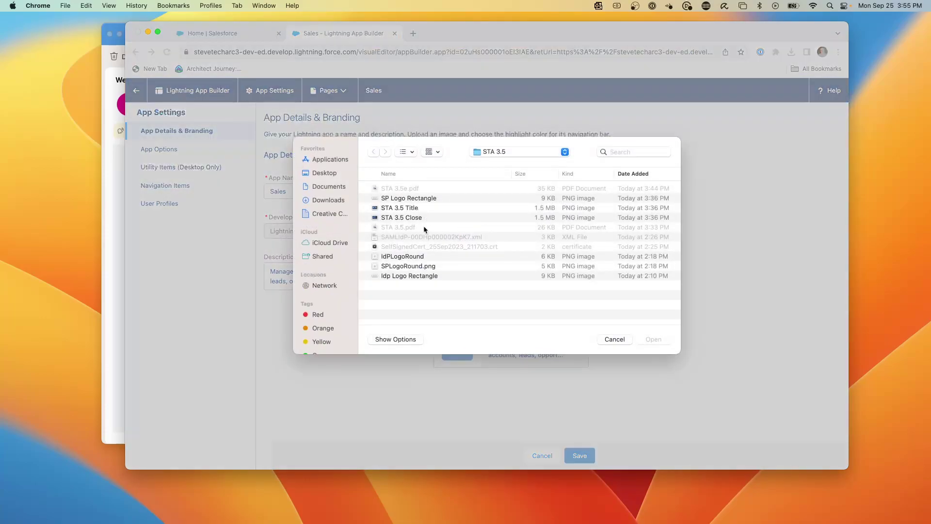
left_click(407, 276)
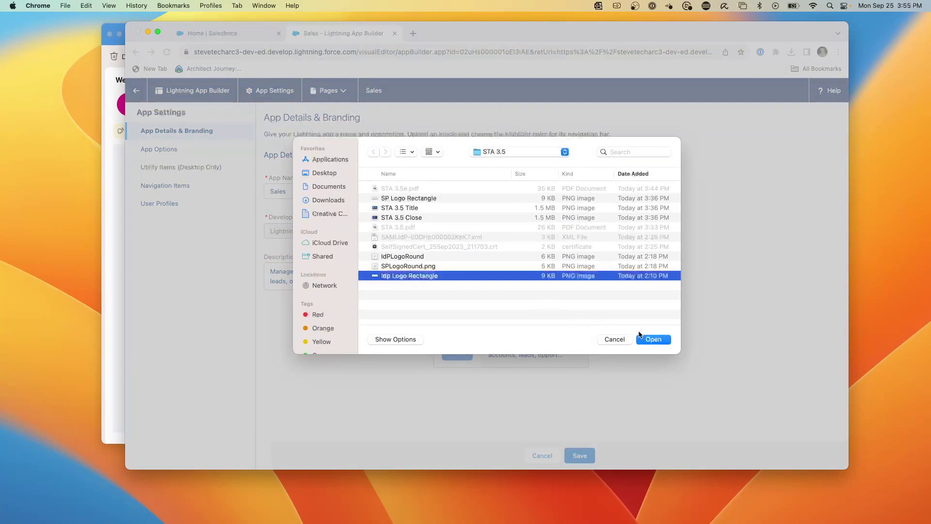
left_click(654, 339)
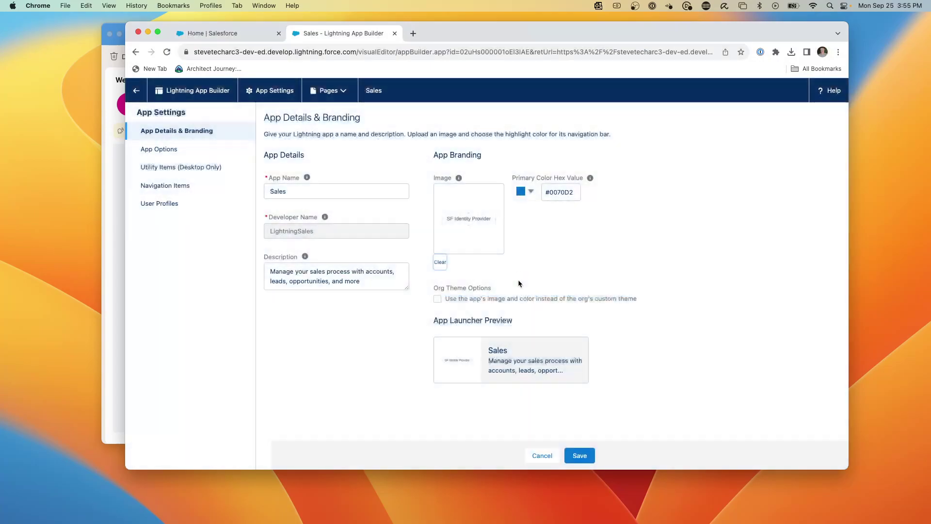
left_click(581, 456)
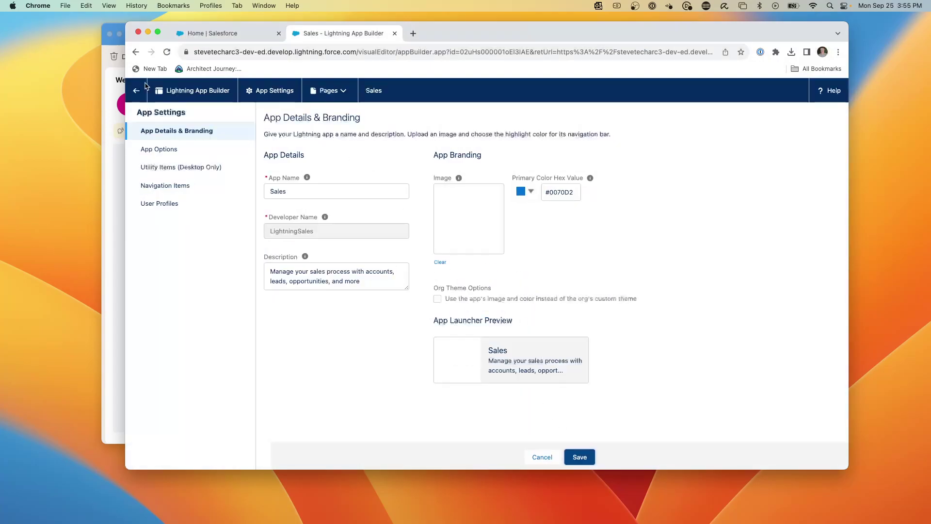
left_click(135, 92)
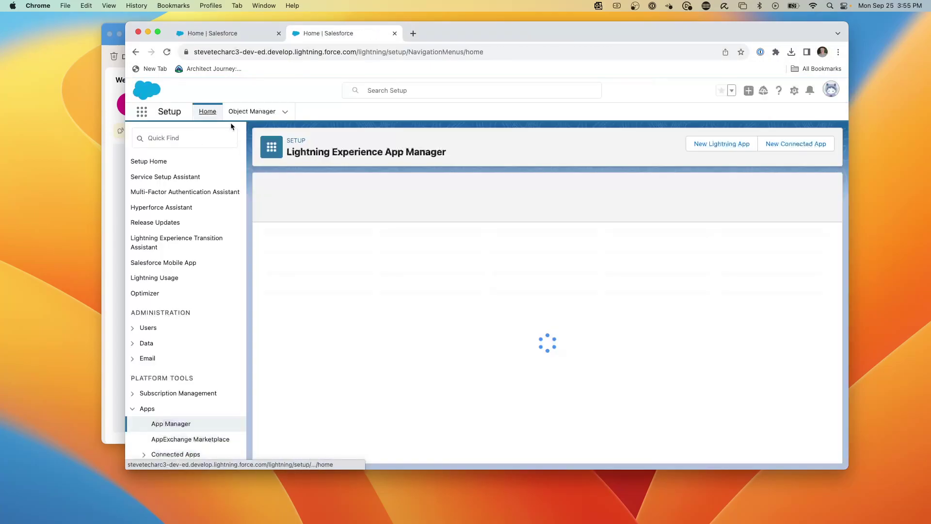
left_click(204, 34)
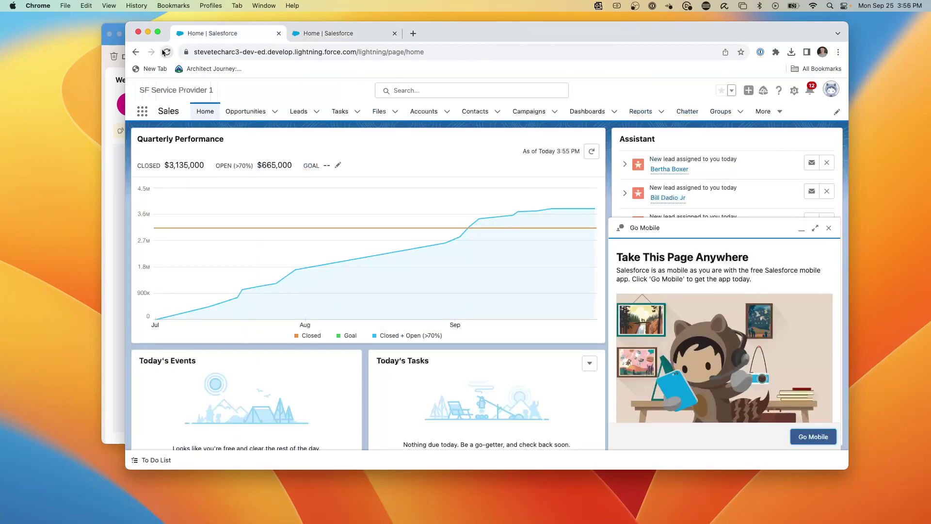
Step: Reload the Sales app home to confirm SF Identity Provider branding, then return to App Manager
left_click(166, 52)
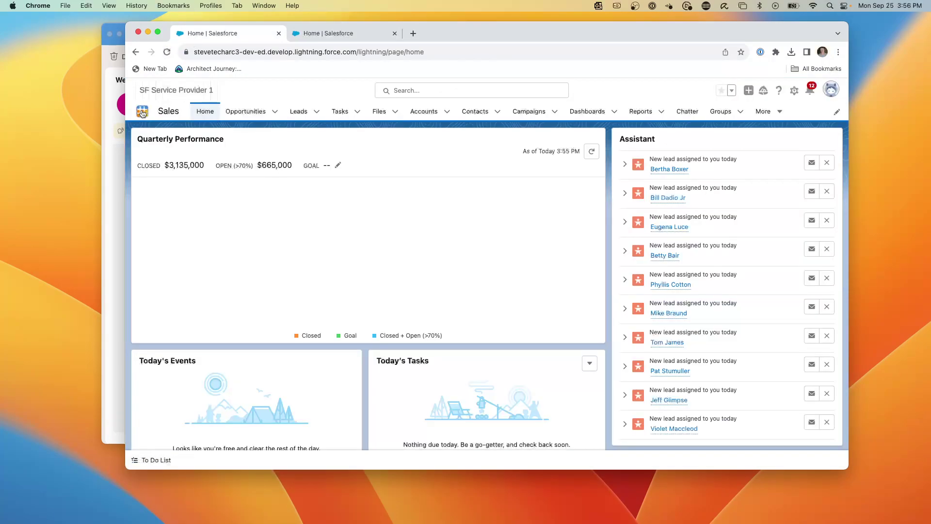
left_click(142, 111)
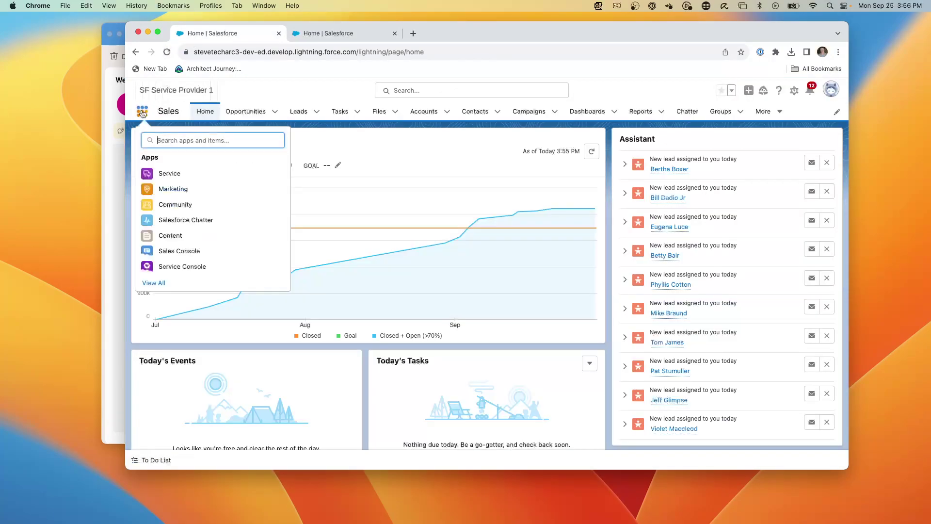
left_click(154, 284)
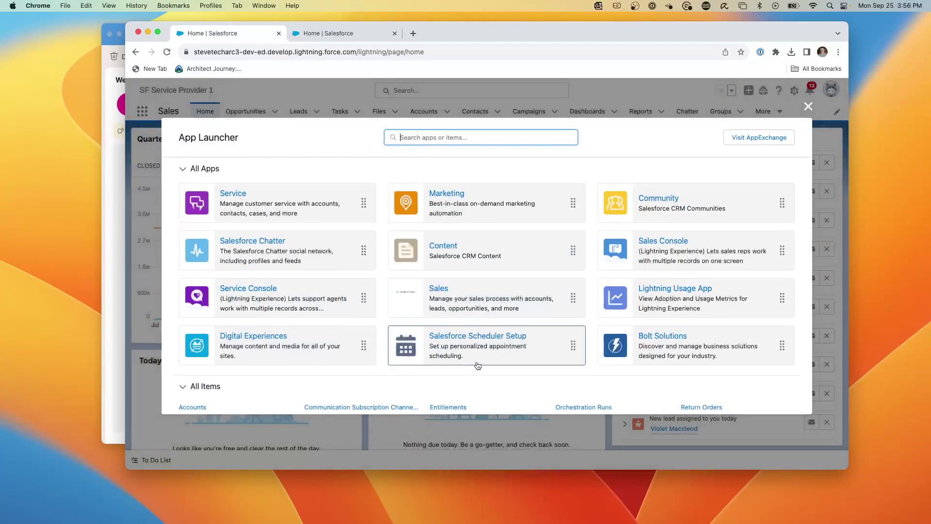
left_click(443, 297)
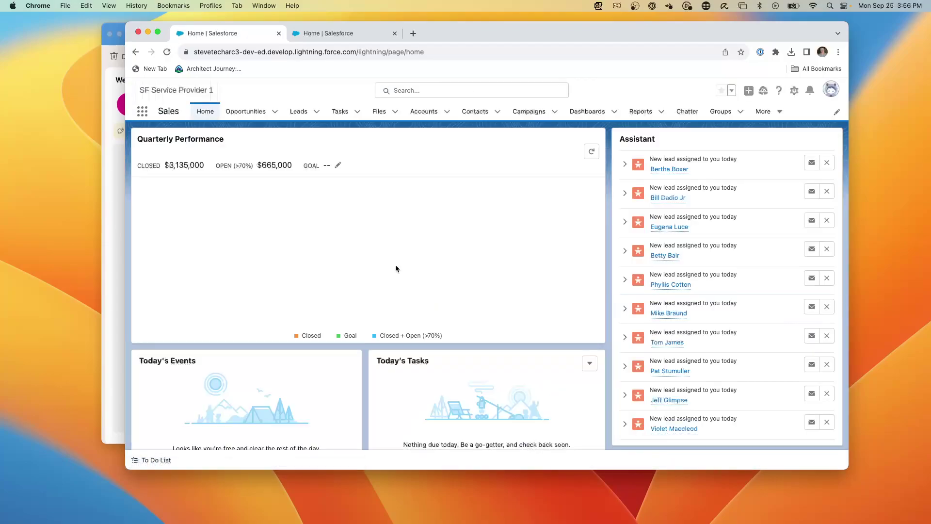
left_click(170, 52)
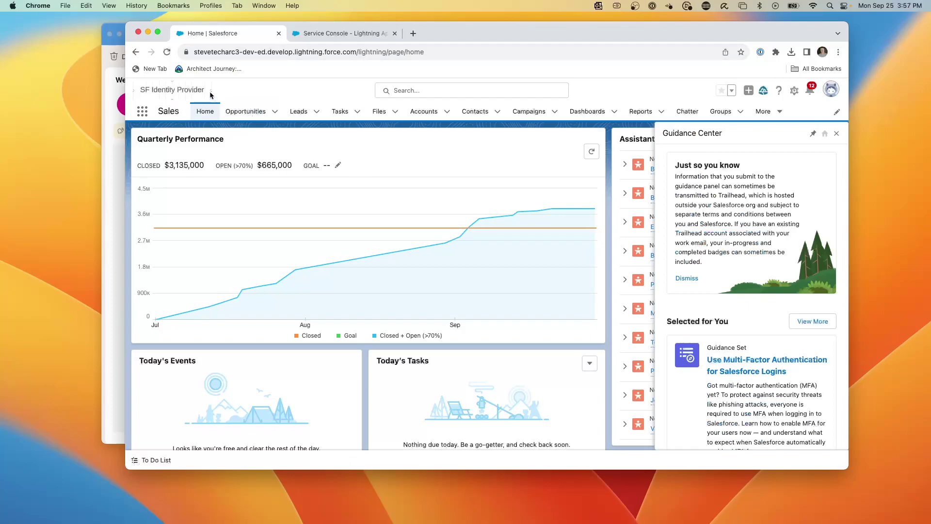
key("ctrl+Tab")
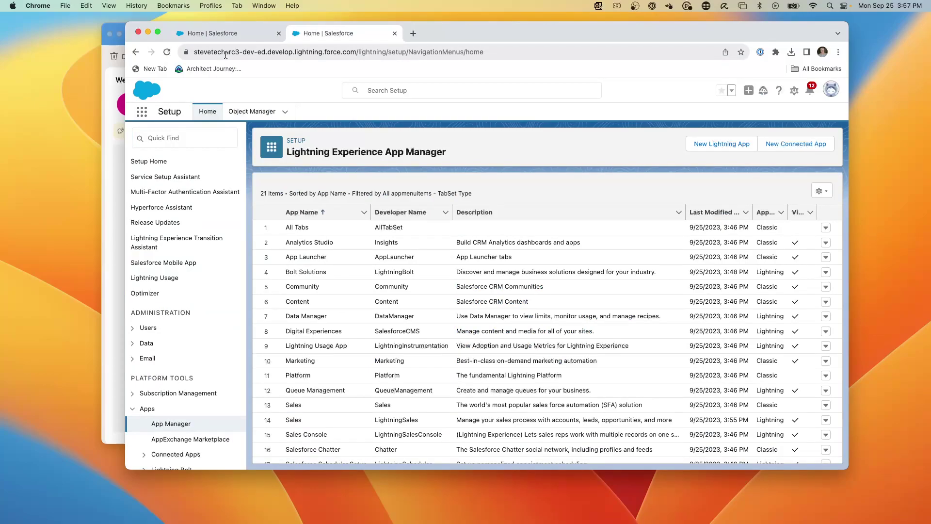
Step: Insert '-dr-' into the My Domain name, confirm it's available, save, and approve the URL change
left_click(173, 137)
type("my dom")
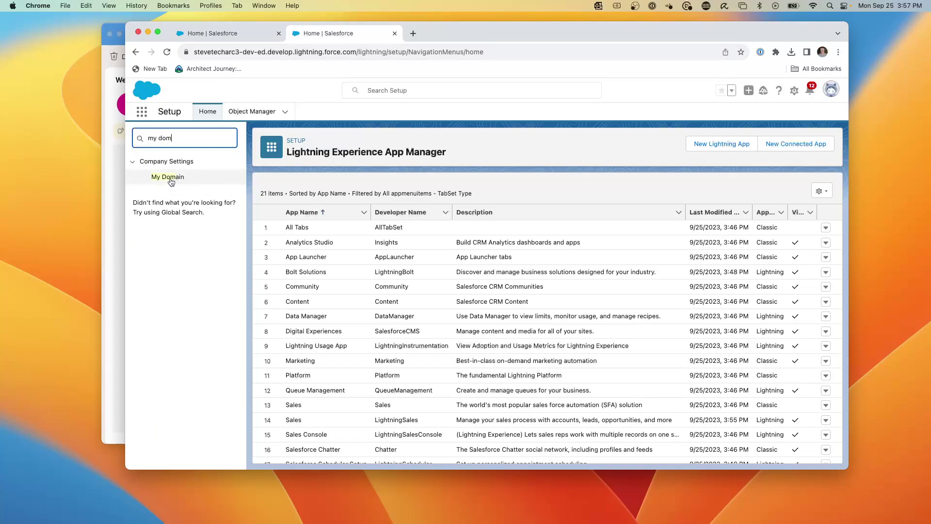
left_click(170, 180)
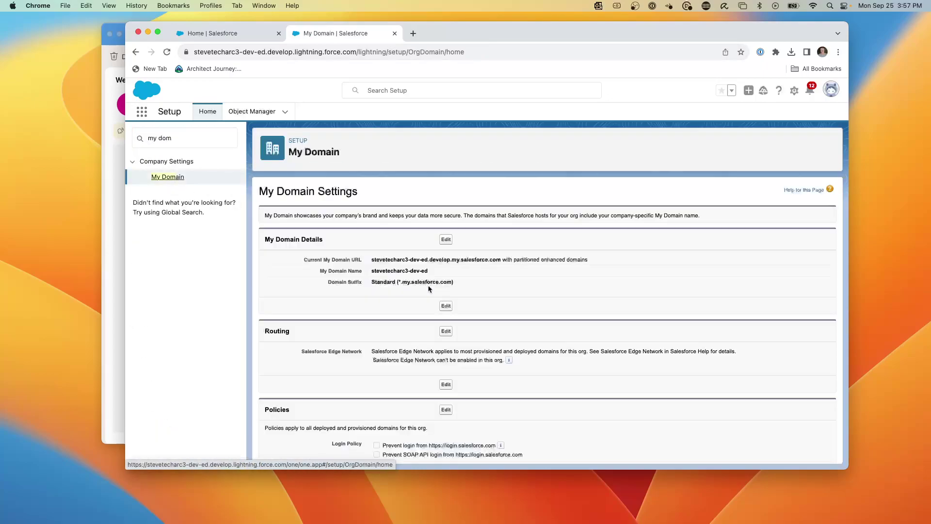
left_click(446, 239)
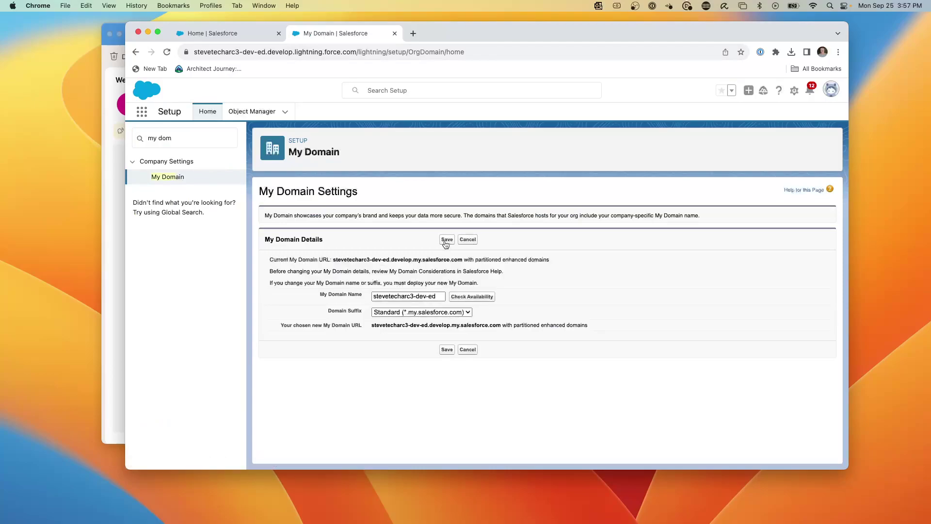
left_click(402, 296)
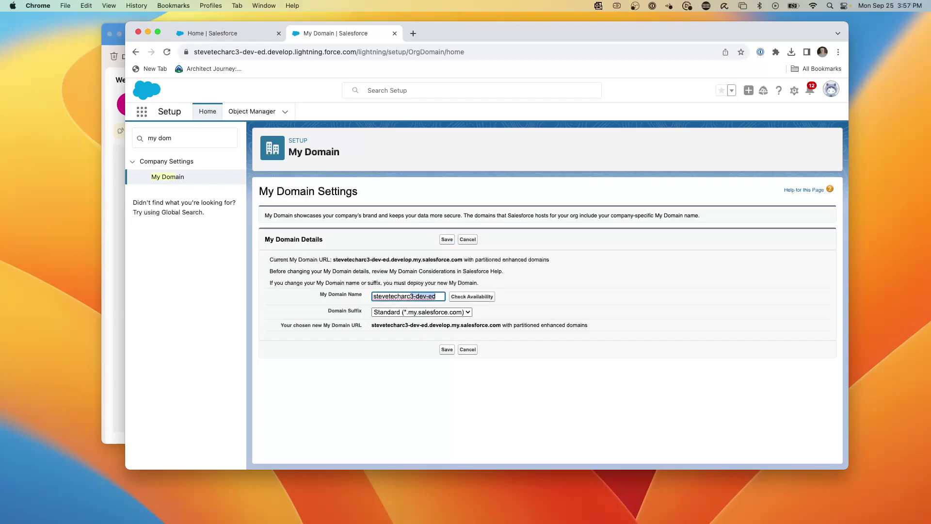
type("-")
type("dr")
type("-")
left_click(482, 299)
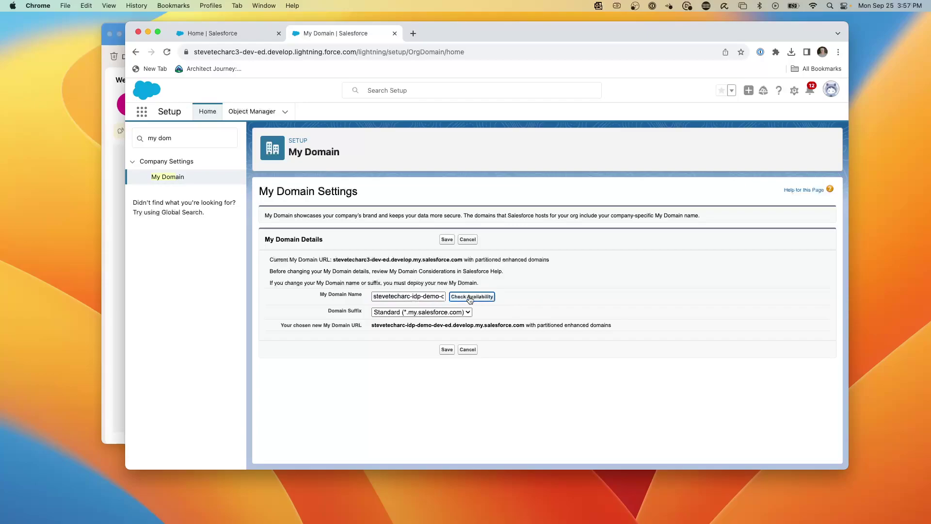
left_click(447, 349)
left_click(569, 192)
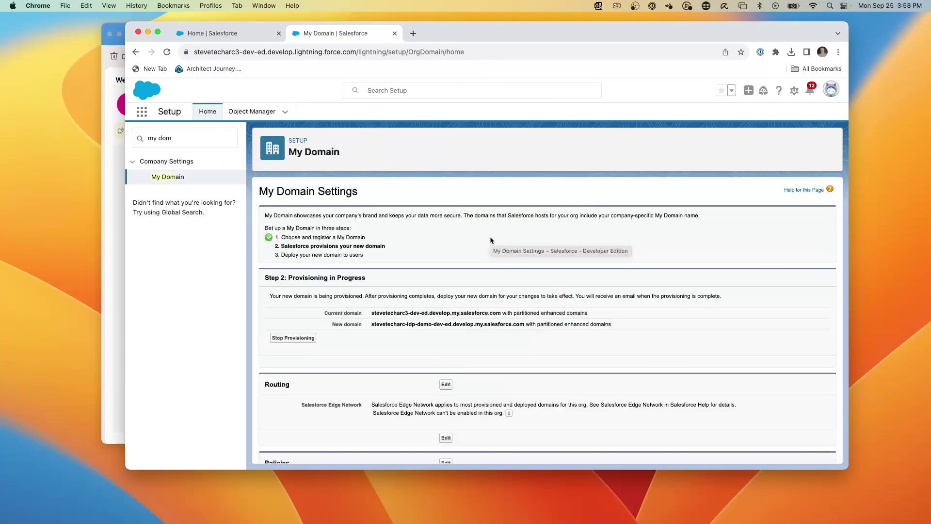
scroll(448, 270, "down", 5)
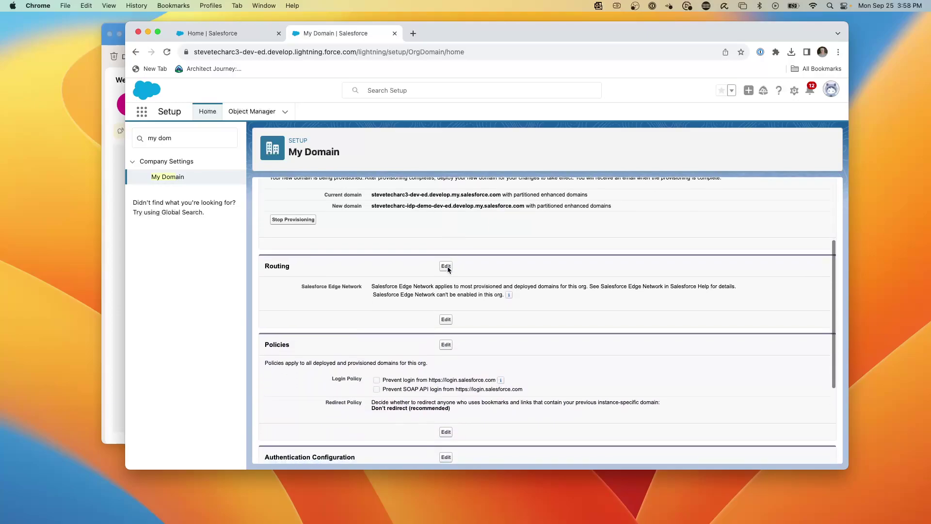
scroll(448, 269, "down", 6)
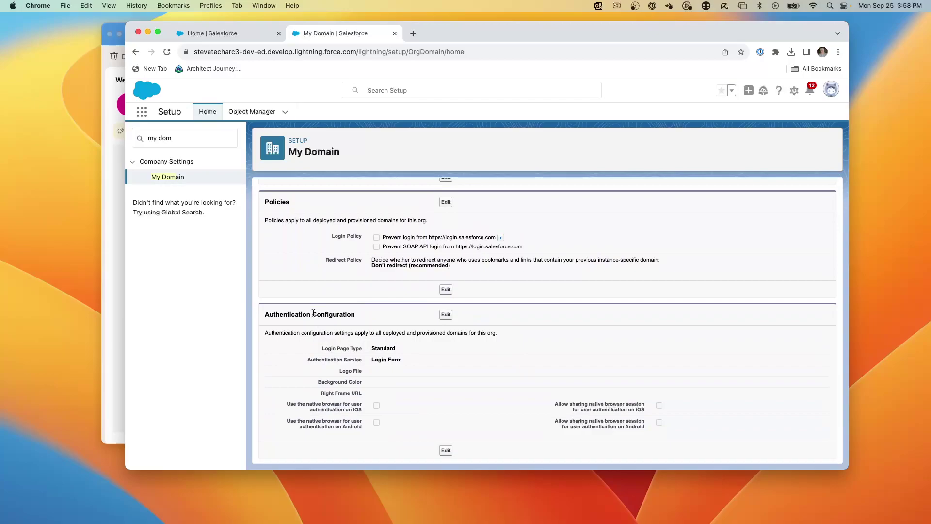
Step: Set IdPLogoRound.png as the login page logo in Authentication Configuration and save
left_click(445, 314)
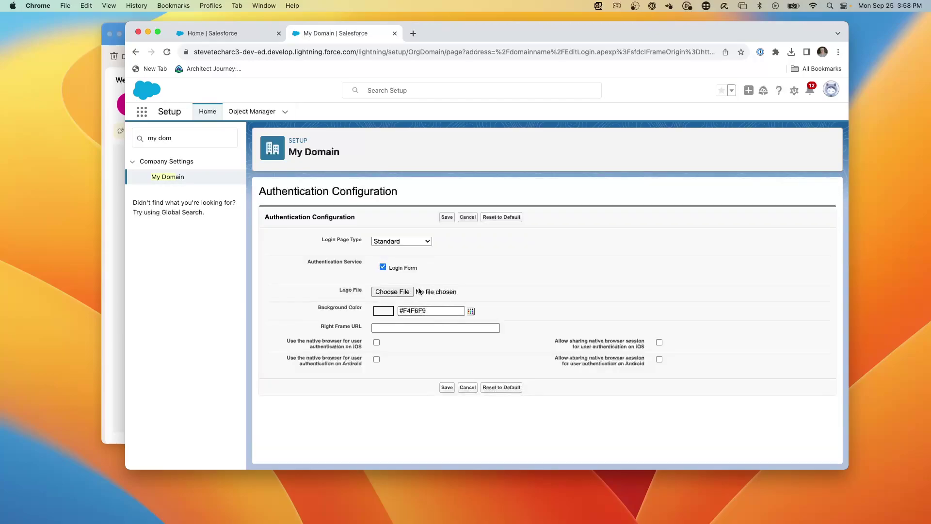
left_click(383, 292)
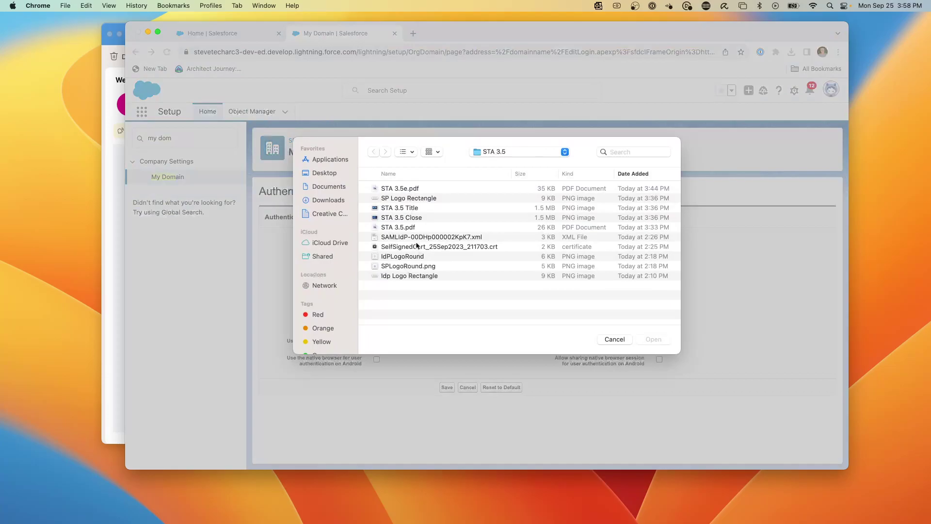
left_click(402, 257)
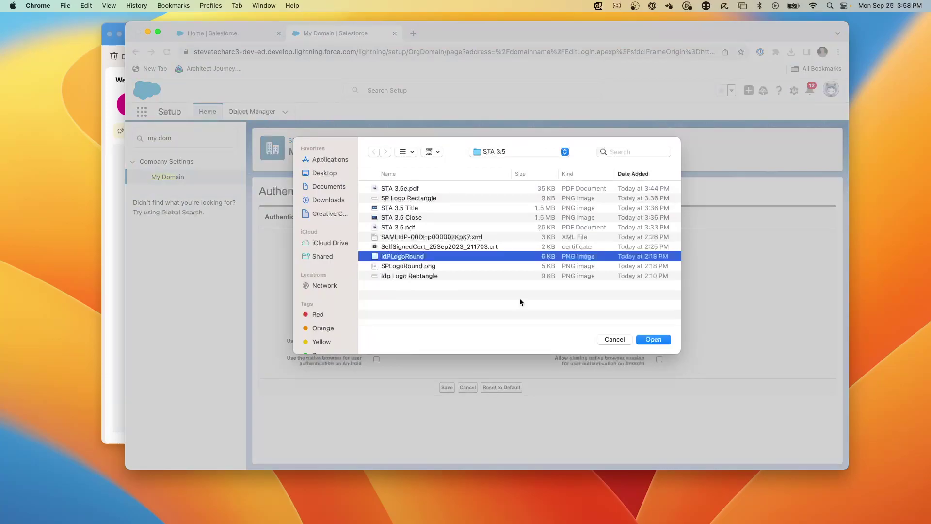
left_click(655, 338)
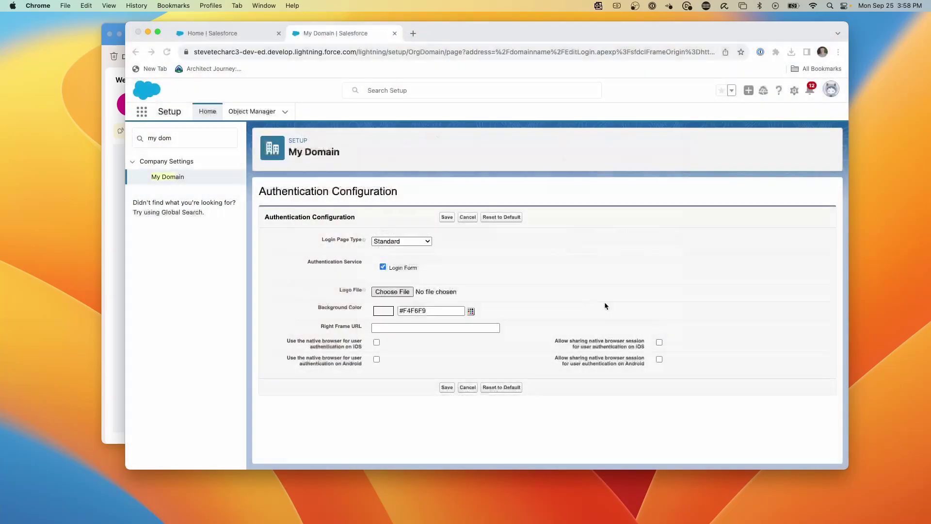
left_click(447, 218)
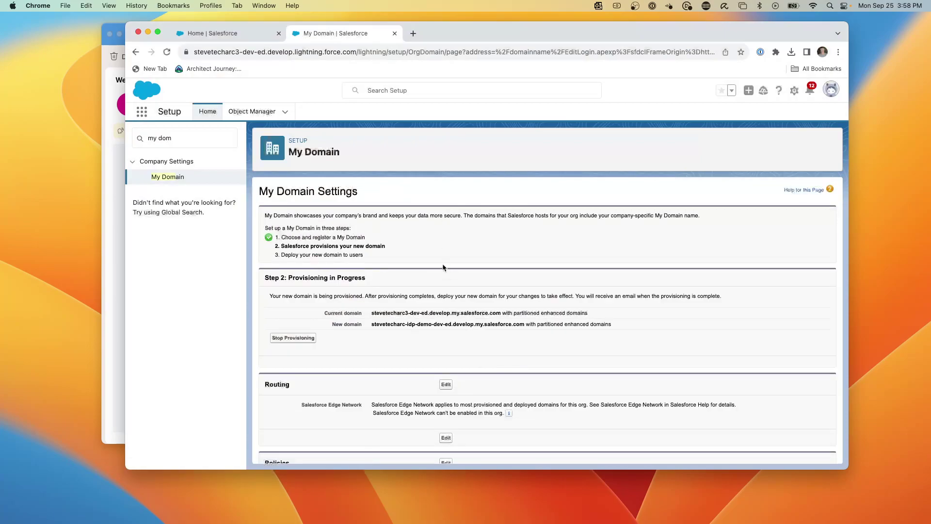
scroll(452, 260, "down", 3)
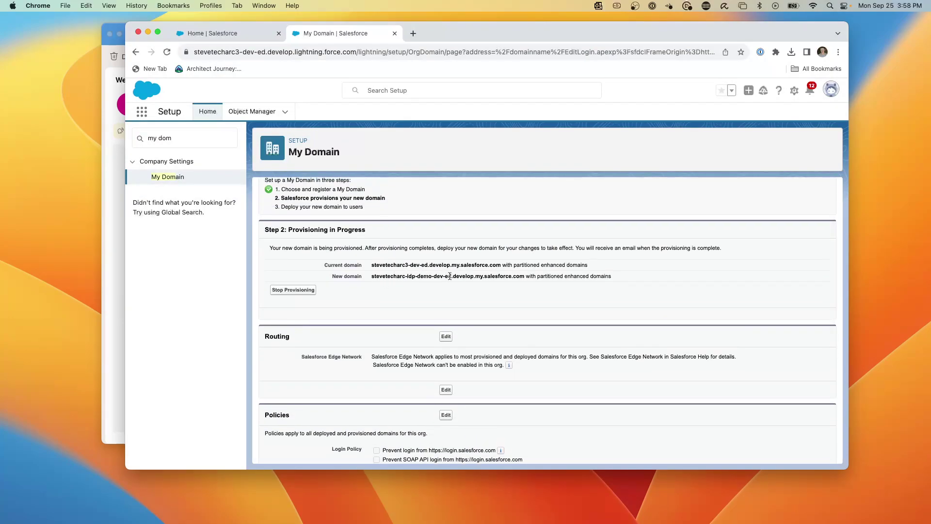
scroll(452, 280, "down", 10)
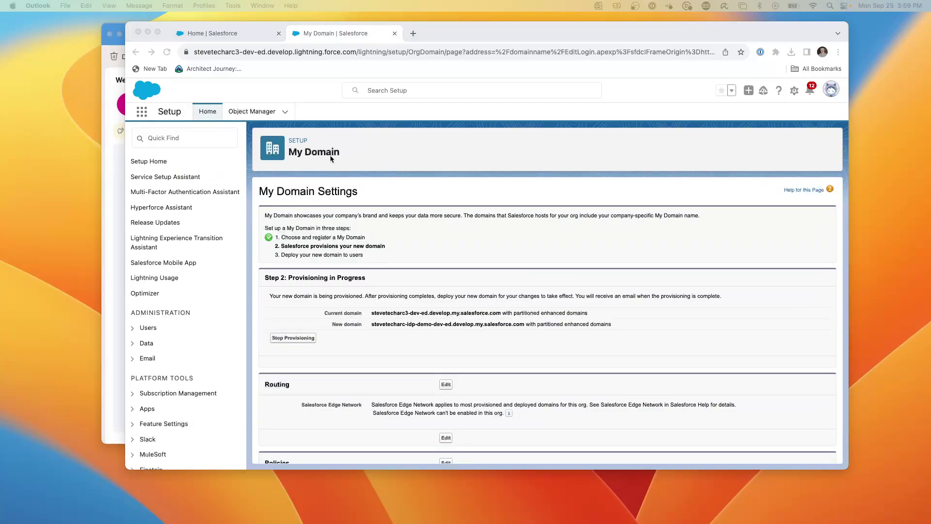
Step: Go to Setup's Users list and start creating a new user
left_click(169, 141)
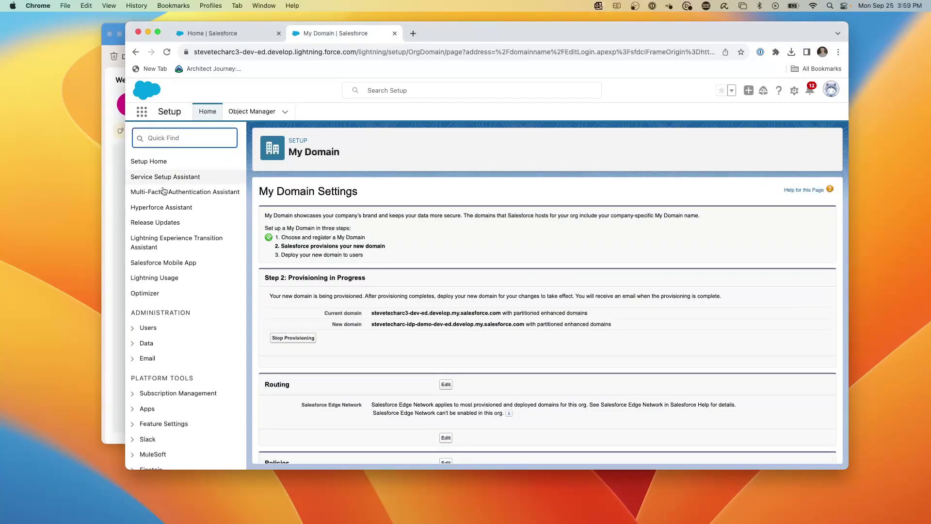
left_click(145, 328)
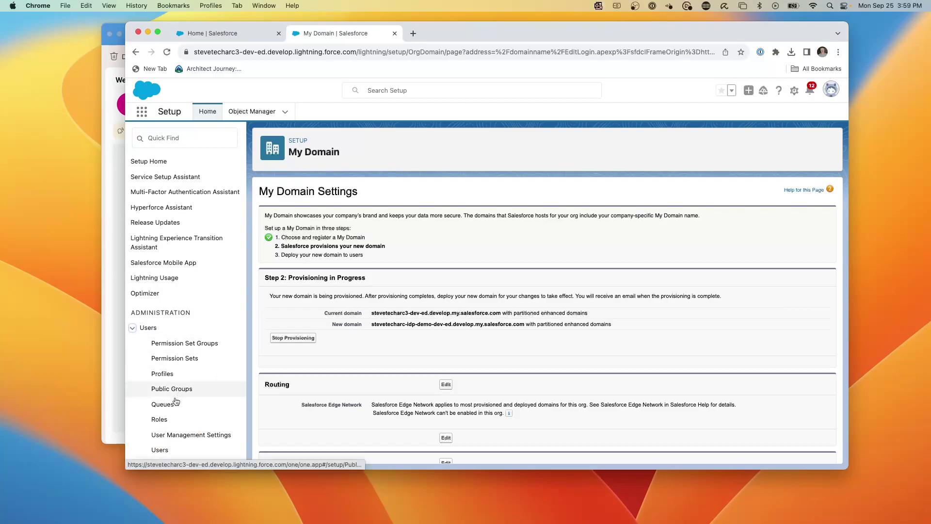
left_click(164, 449)
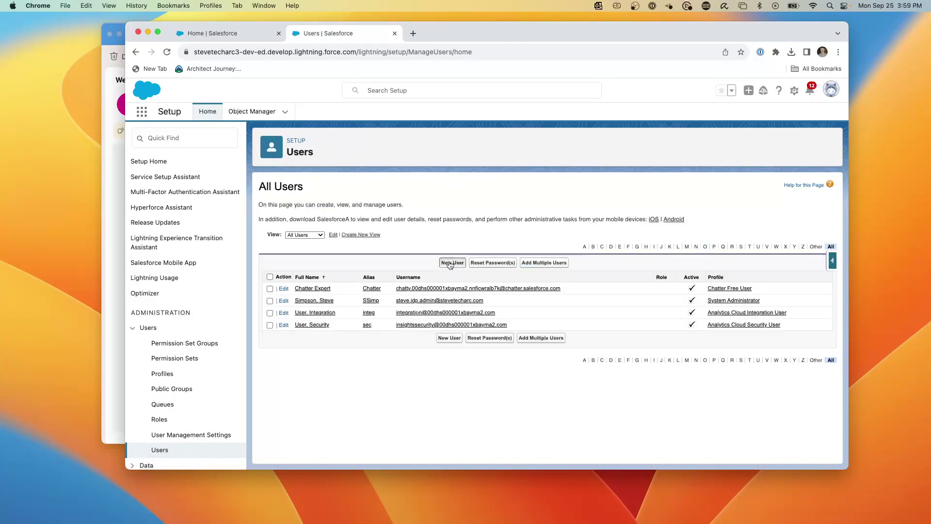
left_click(450, 263)
Step: Enter the new user's first name, last name and email address
left_click(430, 239)
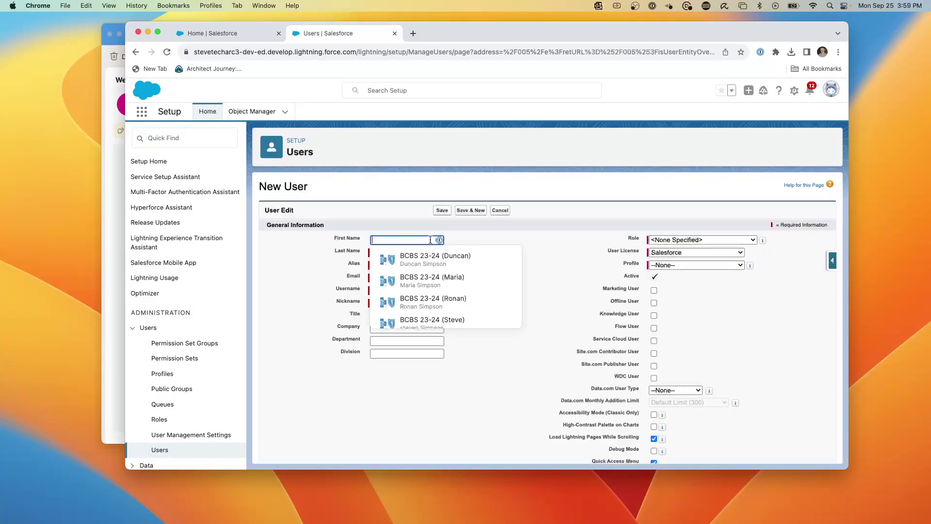
type("Home")
key("Tab")
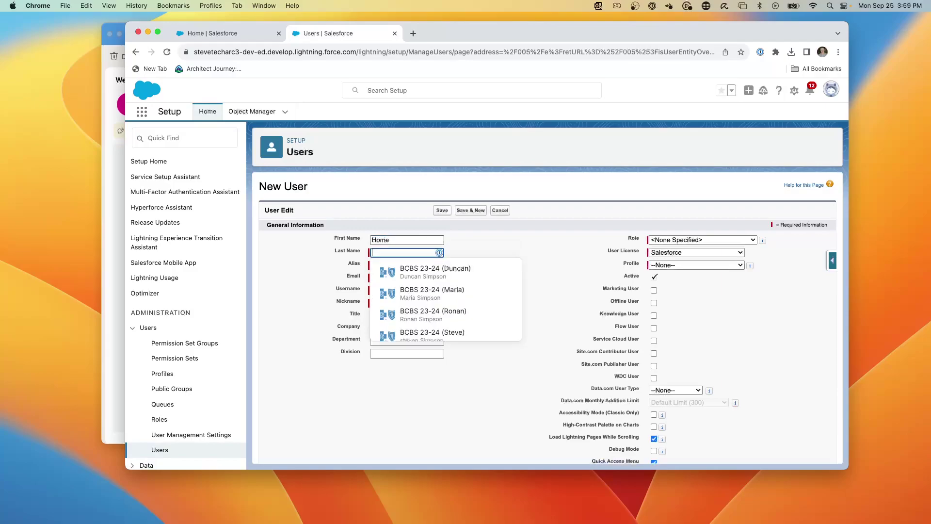
left_click(390, 240)
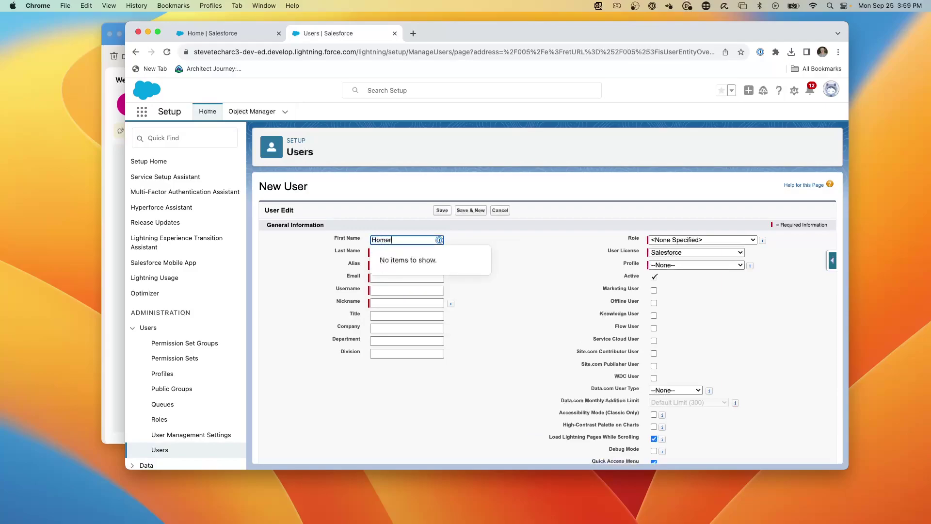
type("r")
key("Tab")
type("Id")
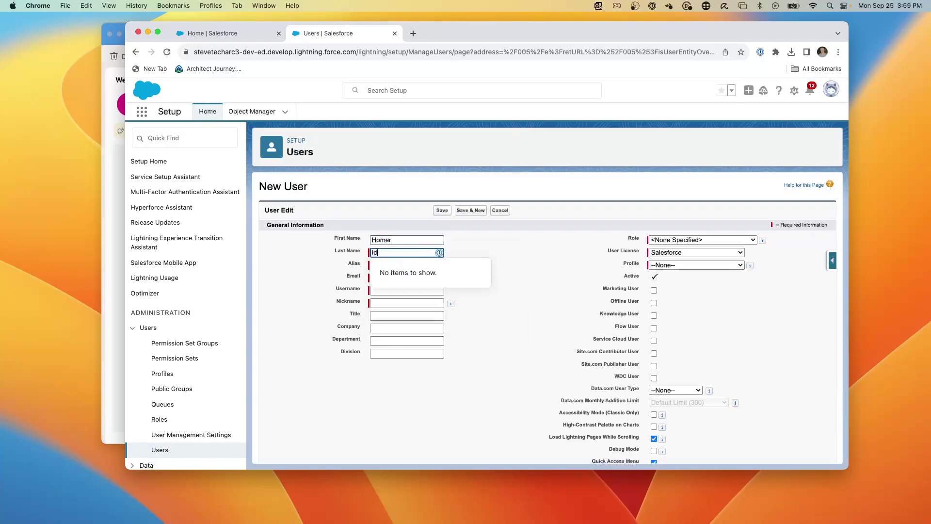
type("P")
key("Tab")
key("Tab")
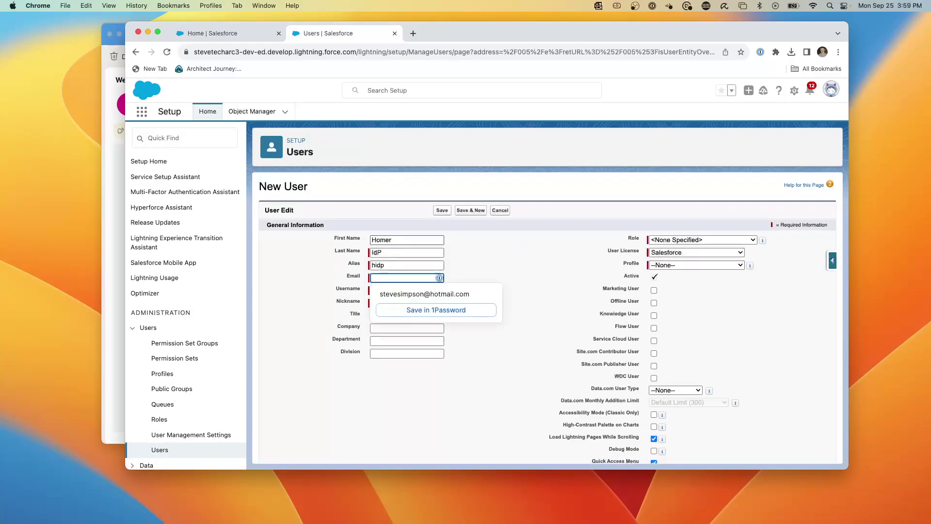
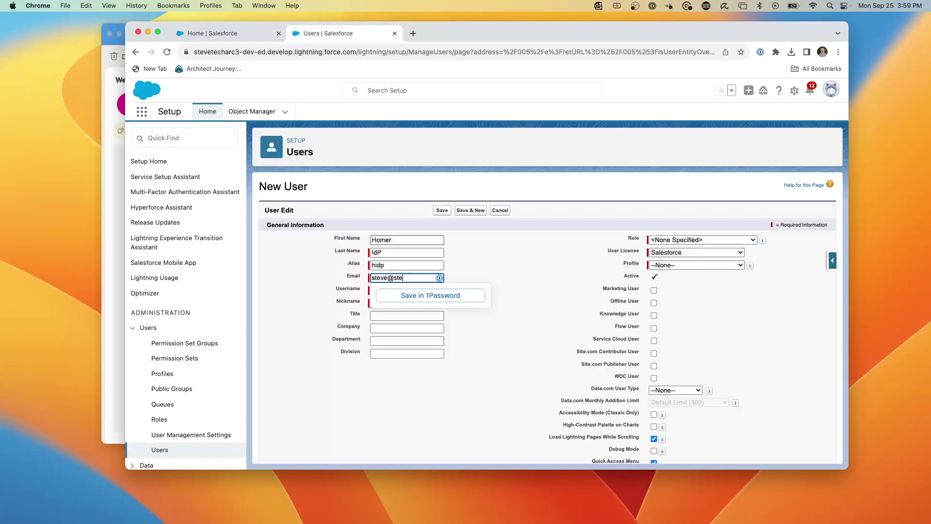
key("Tab")
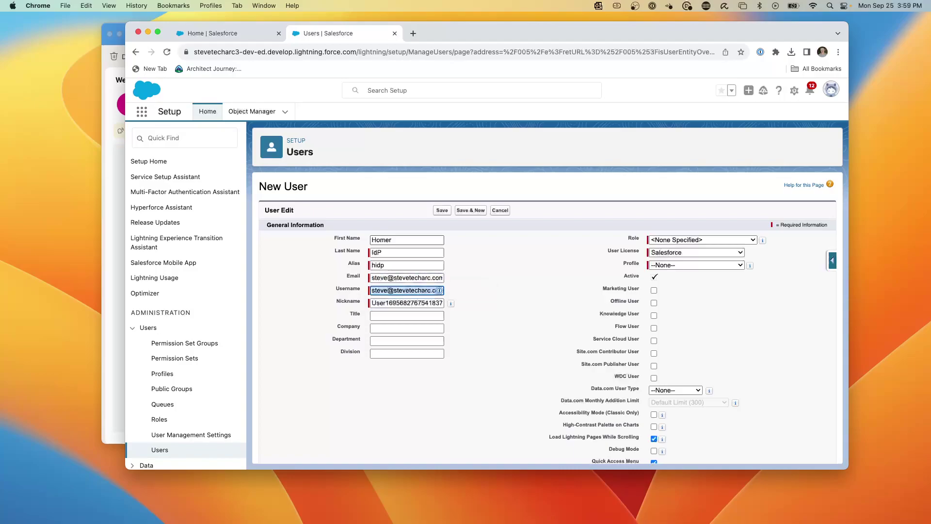
Step: Edit the auto-filled username and keep the Salesforce licence with the System Administrator profile
left_click(372, 290)
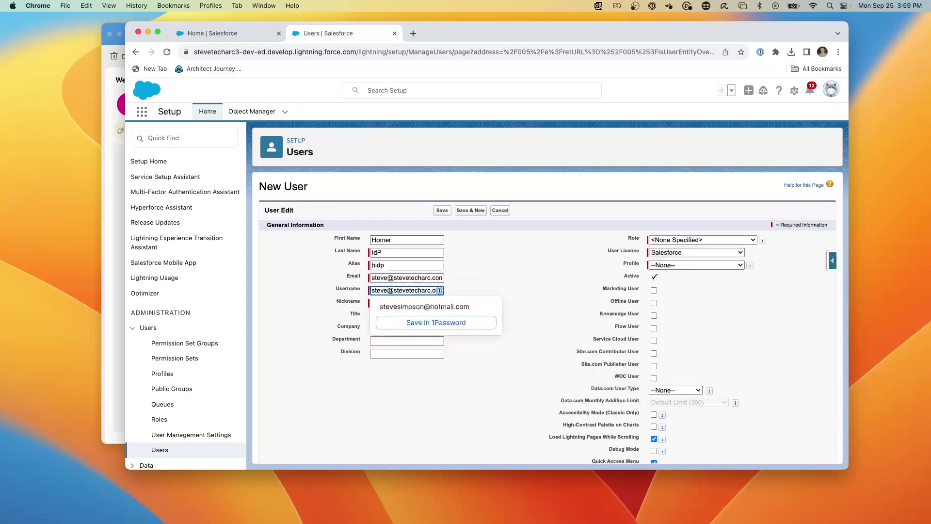
type(".homer.")
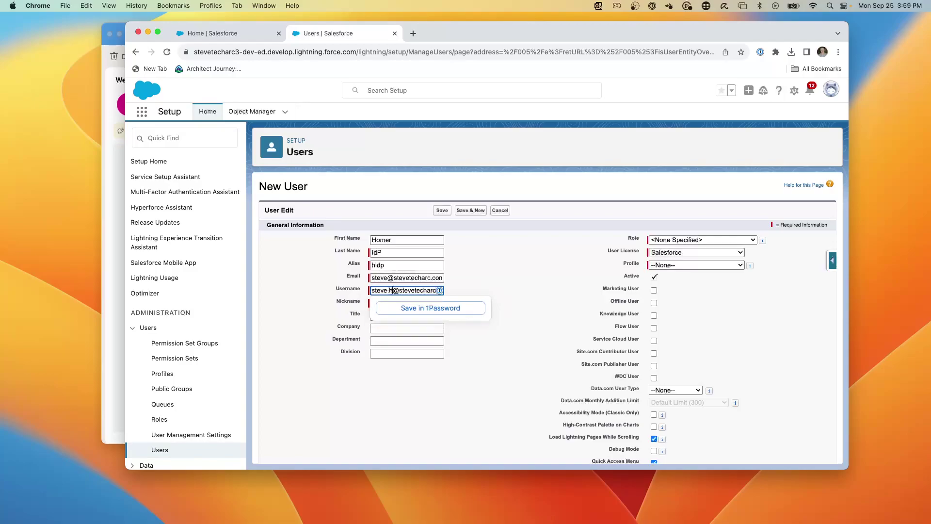
key("BackSpace")
key("BackSpace")
key("BackSpace")
key("BackSpace")
key("BackSpace")
key("BackSpace")
type("idp.homer")
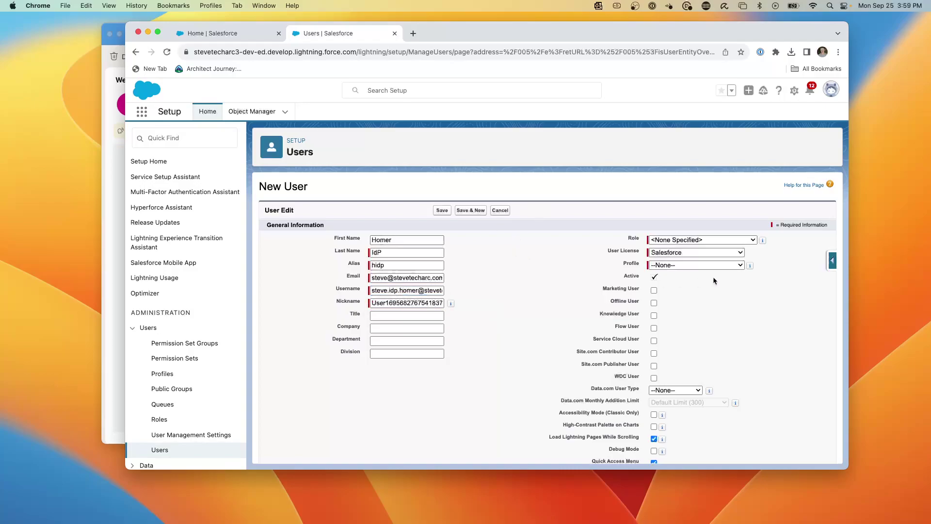
left_click(688, 252)
left_click(688, 253)
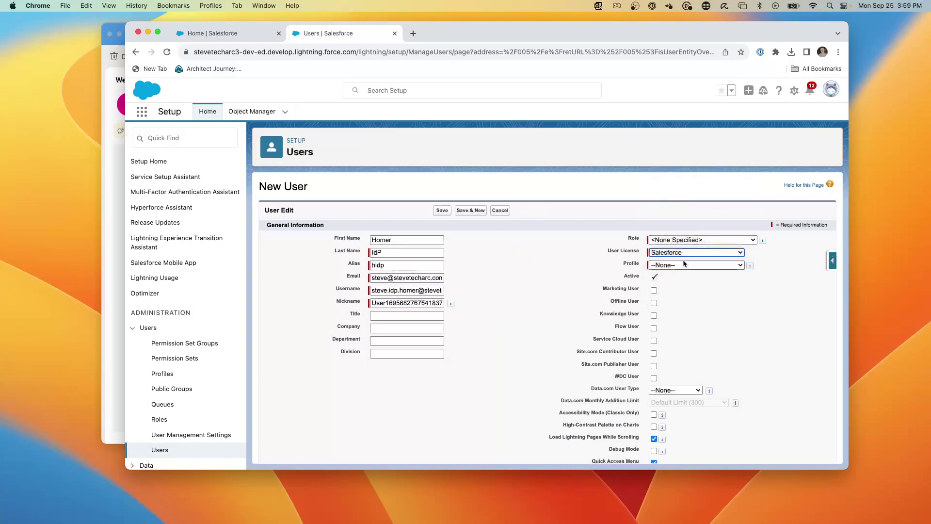
left_click(683, 265)
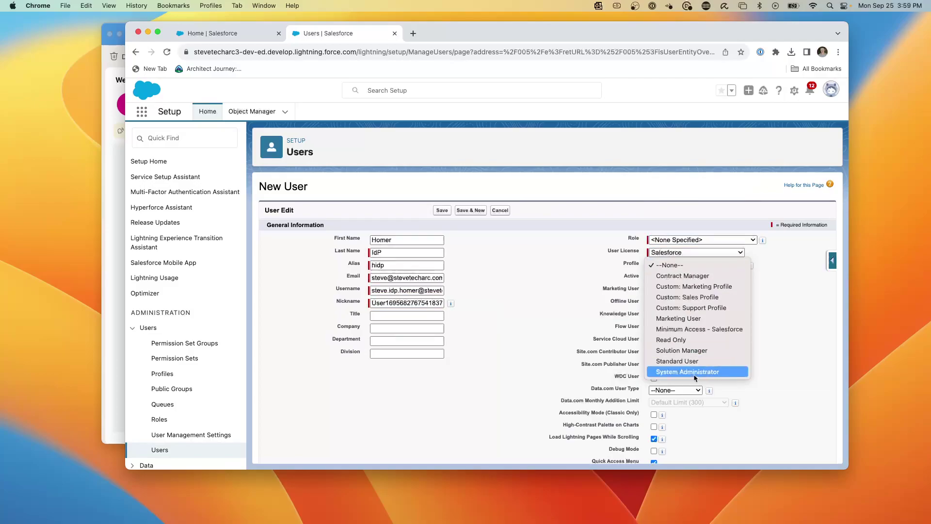
left_click(708, 372)
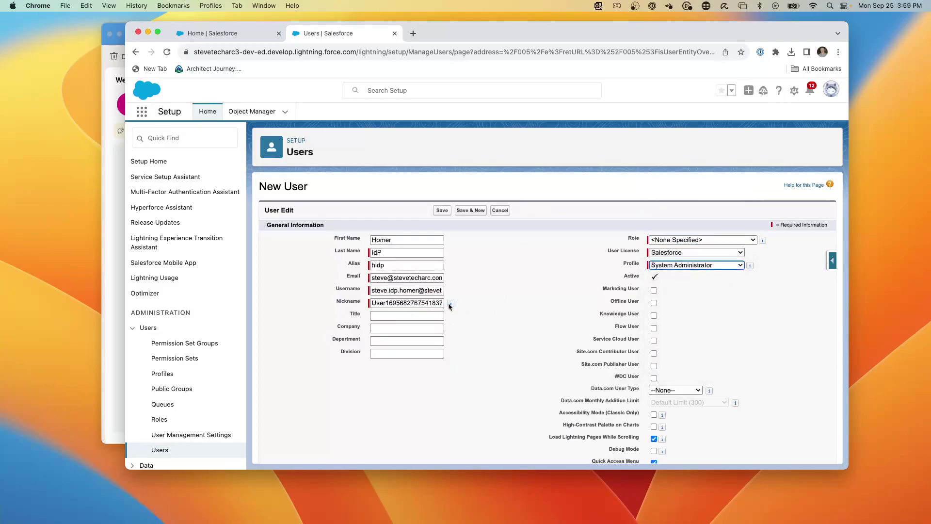
scroll(455, 317, "down", 10)
Step: Enter the user's Federation ID under Single Sign On Information and save the new System Administrator
scroll(455, 320, "down", 3)
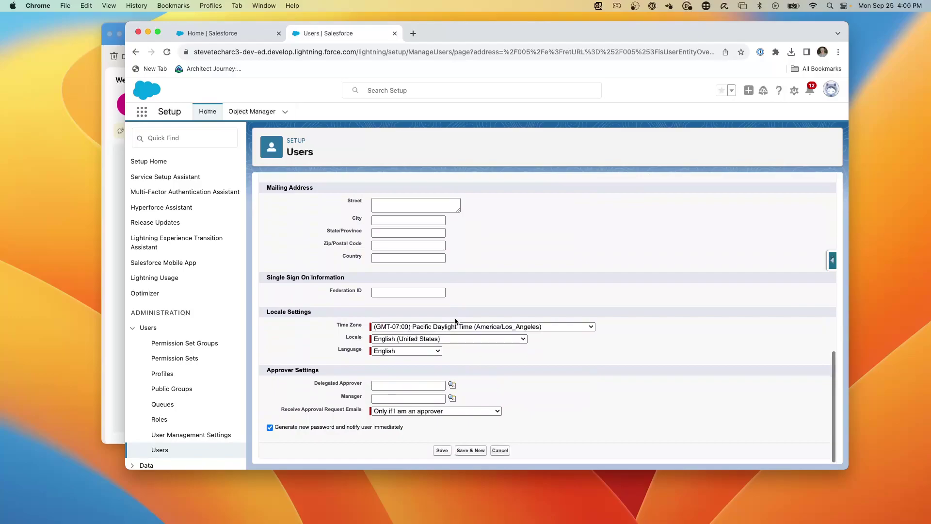
left_click(396, 290)
type("HOMER1")
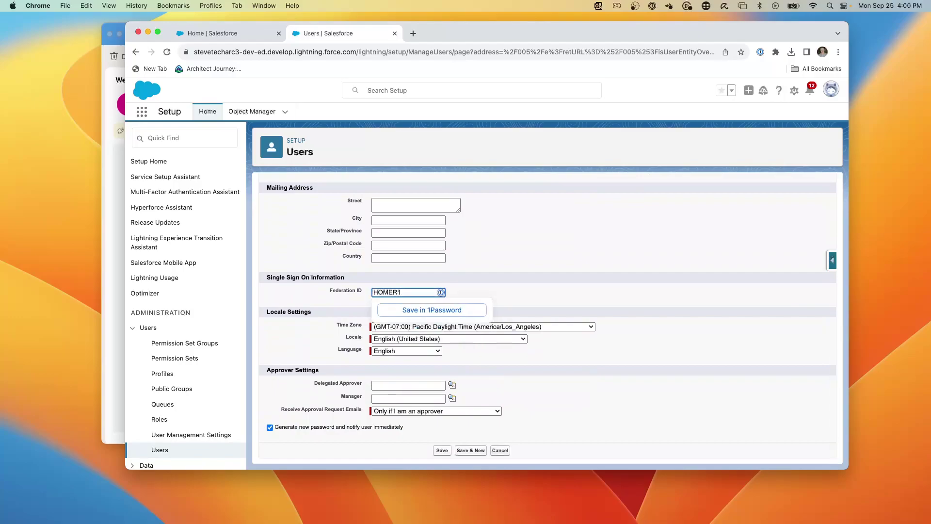
left_click(488, 235)
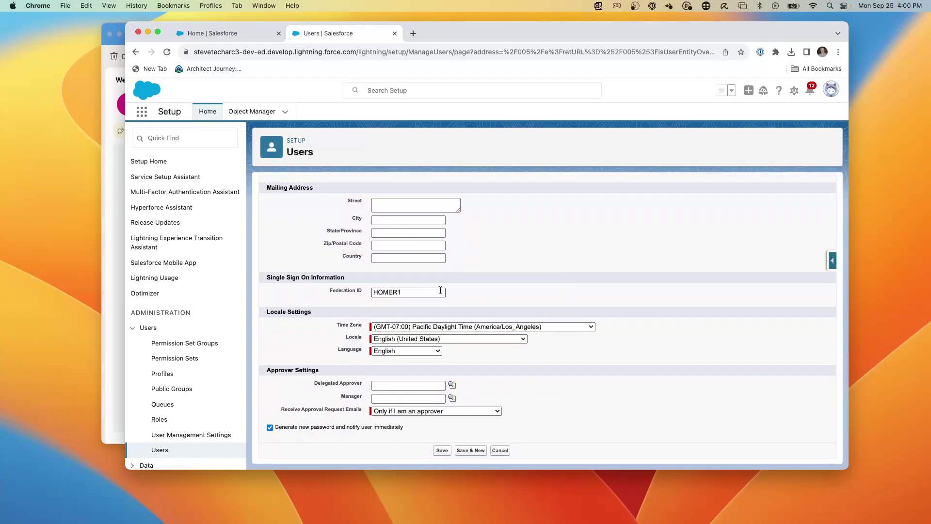
scroll(440, 290, "up", 10)
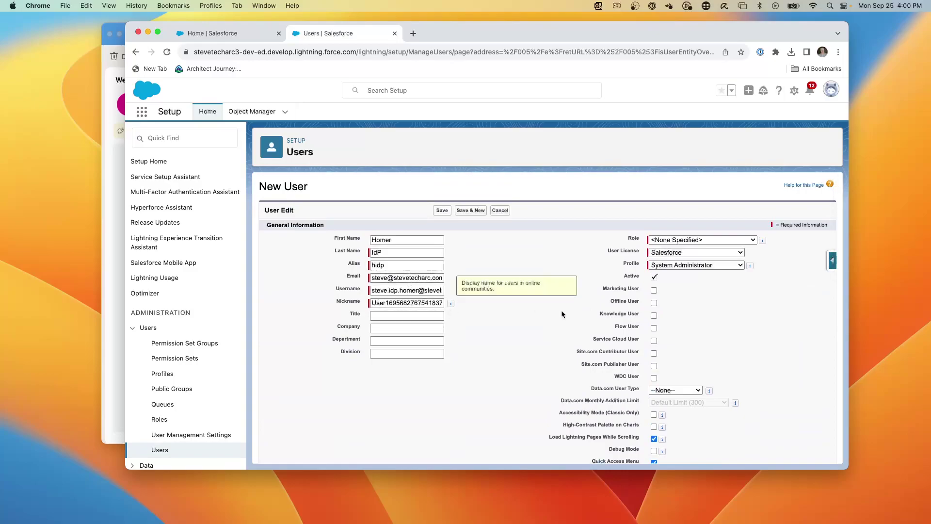
scroll(442, 312, "down", 10)
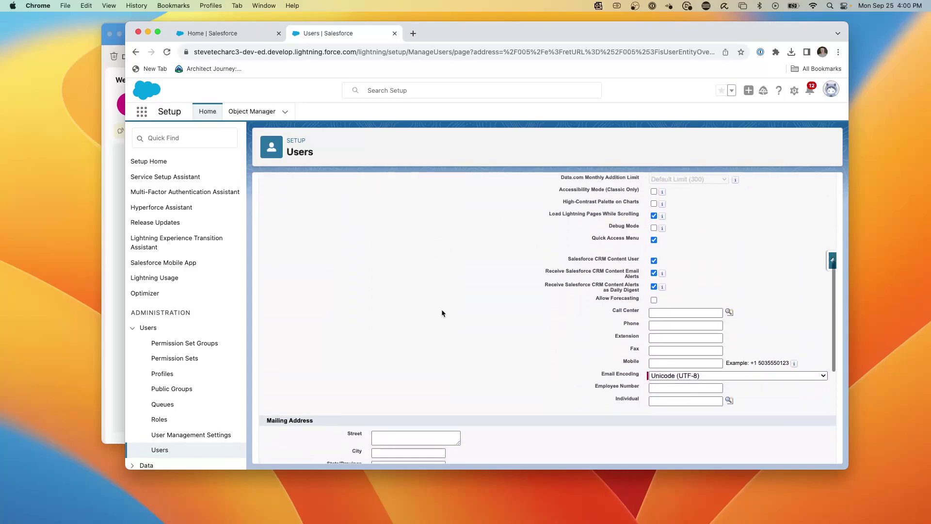
scroll(442, 312, "up", 10)
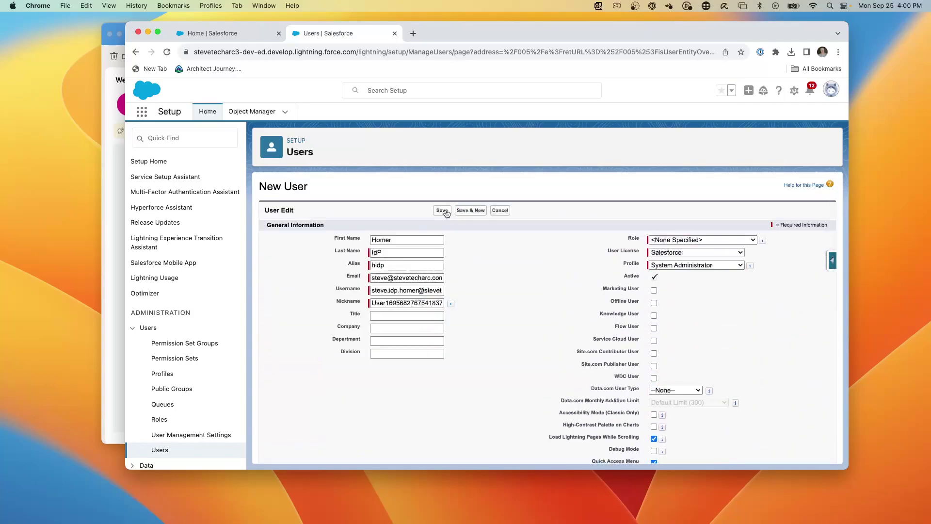
left_click(441, 210)
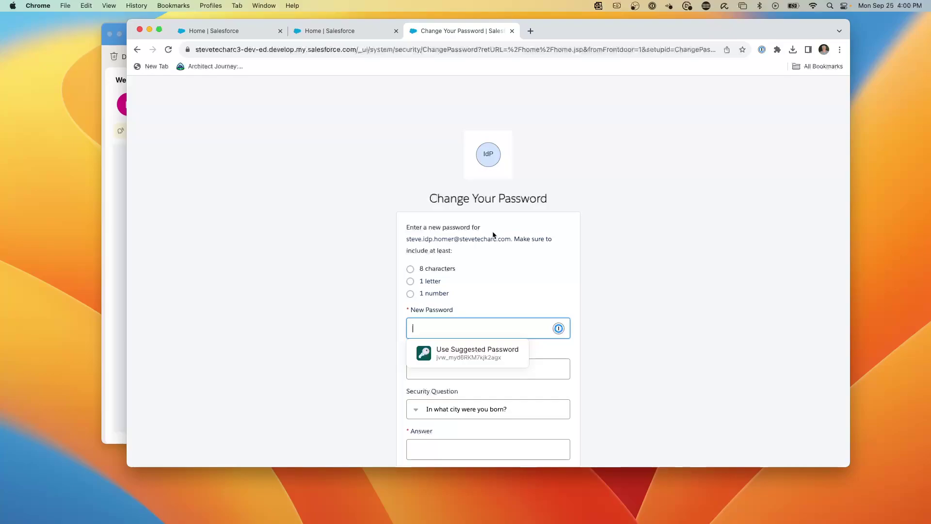
Step: Dismiss the suggested password offer, then open and close the signed-in user's profile menu
left_click(360, 223)
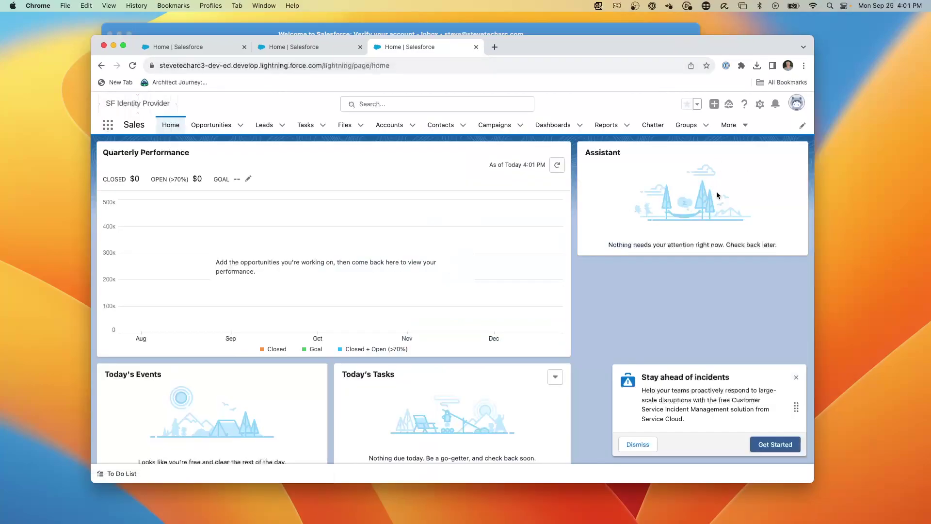
left_click(796, 102)
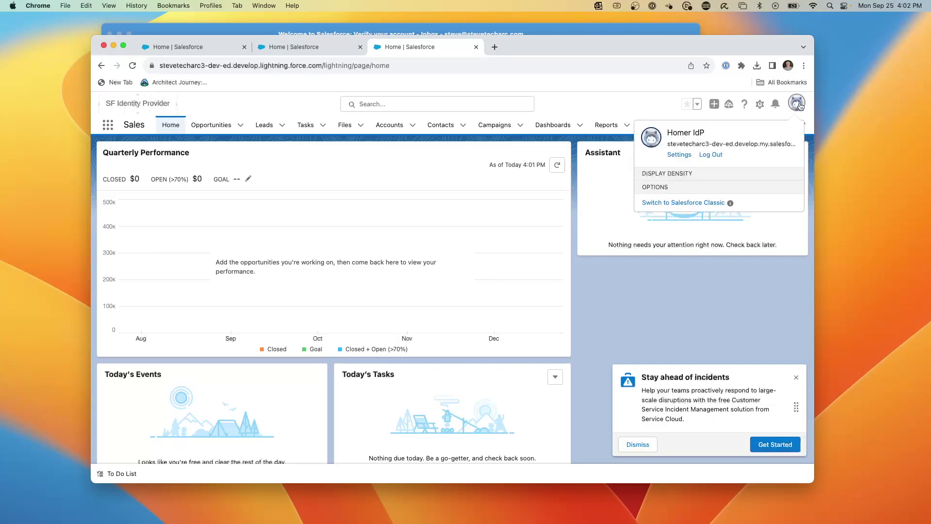
left_click(681, 156)
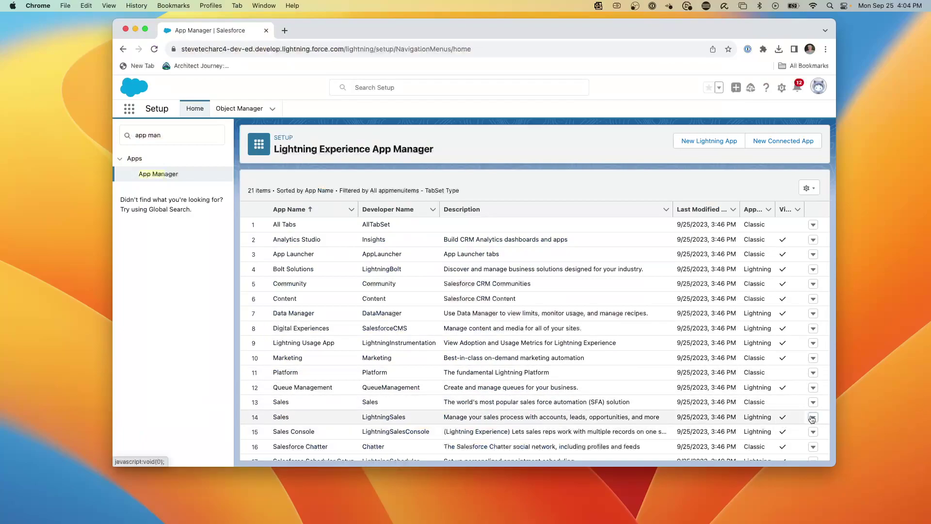
Step: Upload the SP Logo Rectangle image as the Lightning Sales app's branding and save it
left_click(813, 417)
left_click(781, 433)
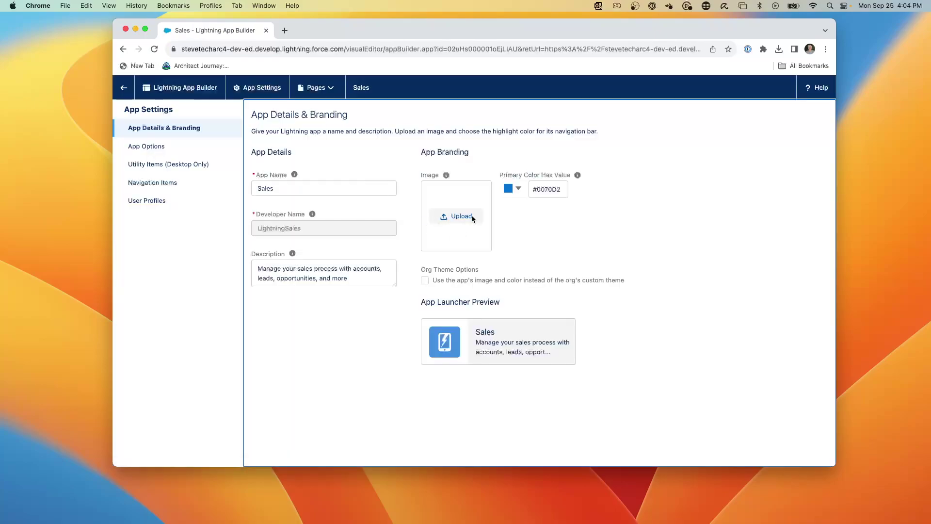
left_click(472, 218)
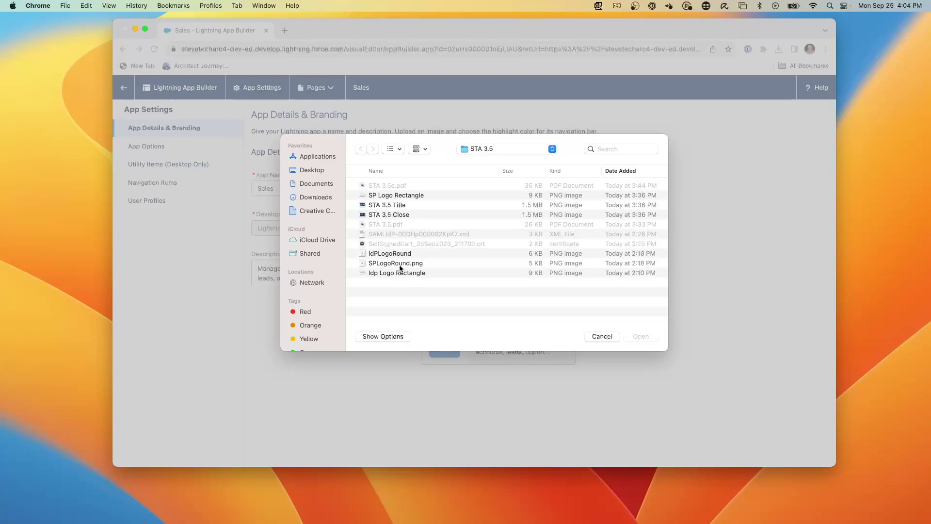
left_click(397, 195)
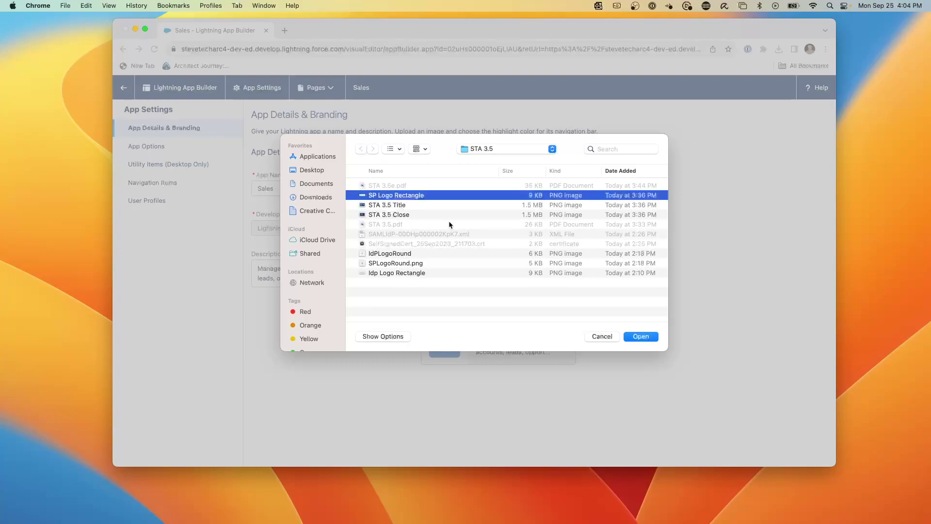
left_click(641, 336)
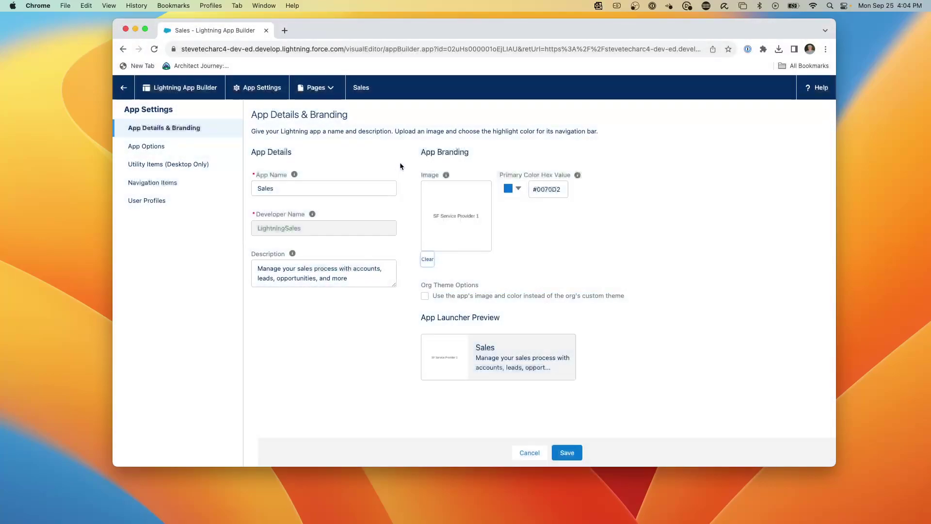
left_click(574, 454)
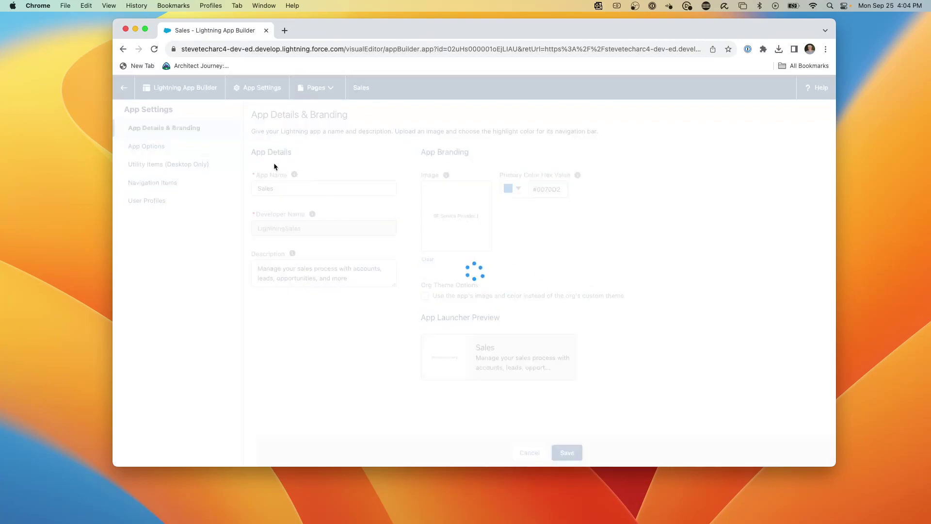
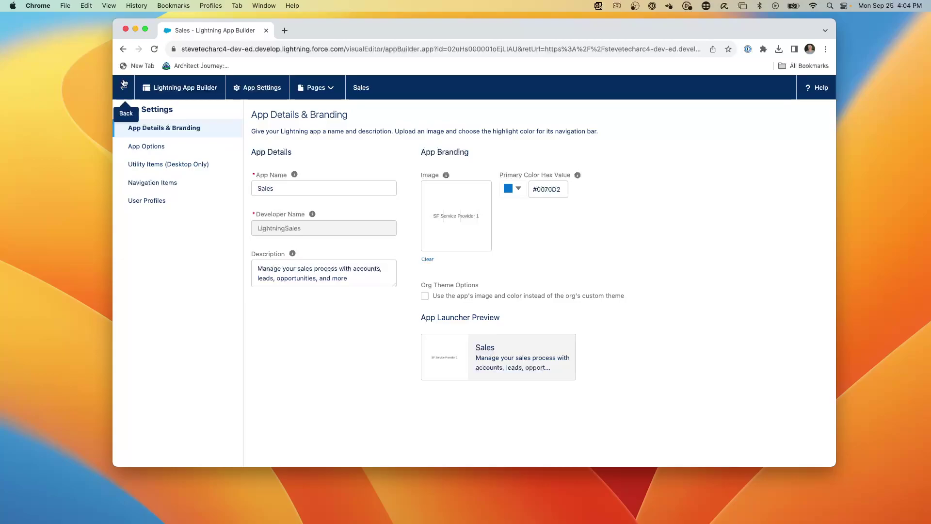
Step: Leave the app builder, find My Domain with 'my dom' and edit its details
left_click(124, 87)
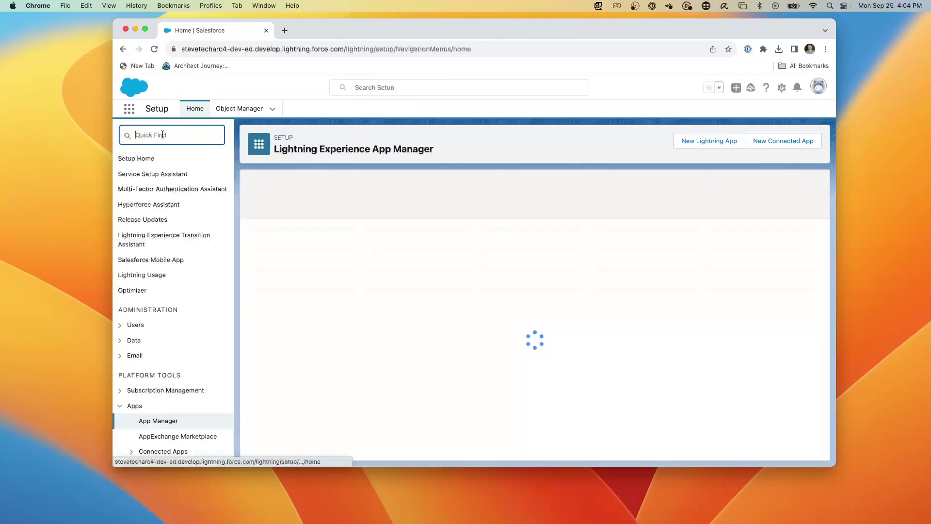
left_click(170, 136)
type("my dom")
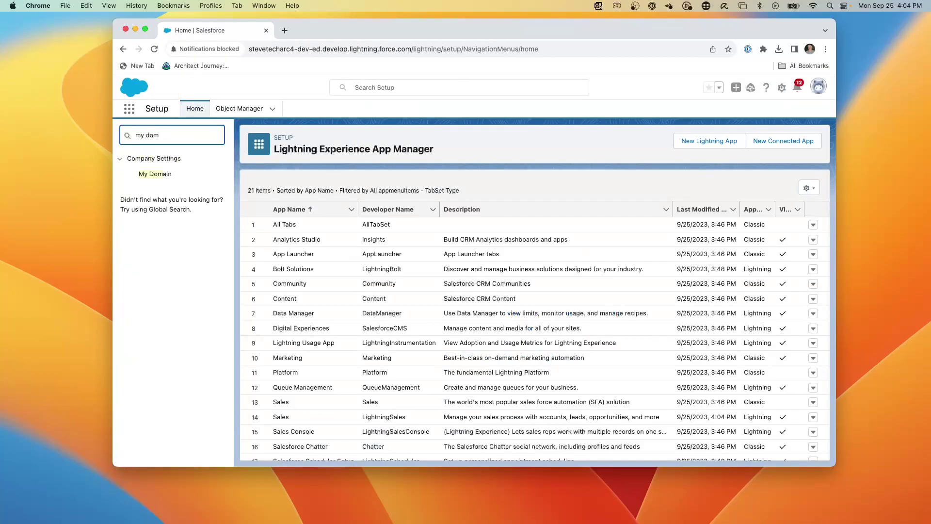
left_click(160, 173)
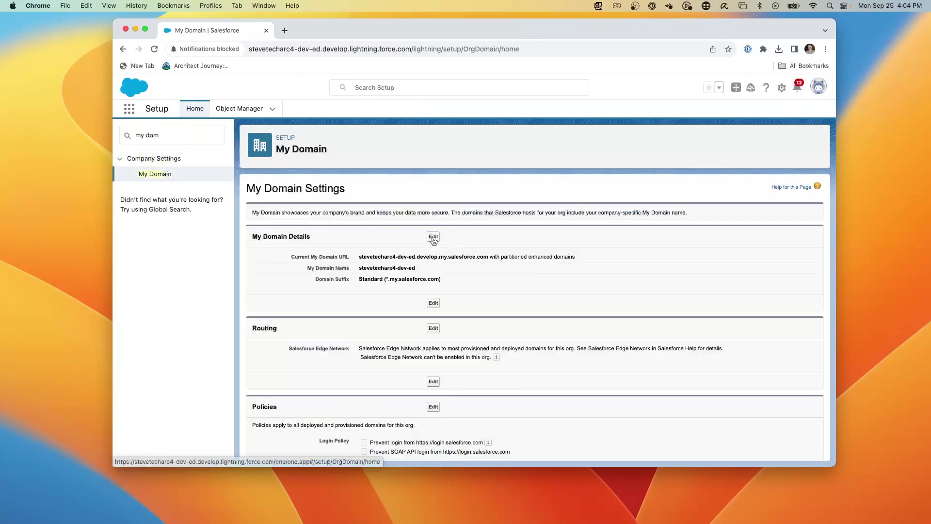
left_click(434, 237)
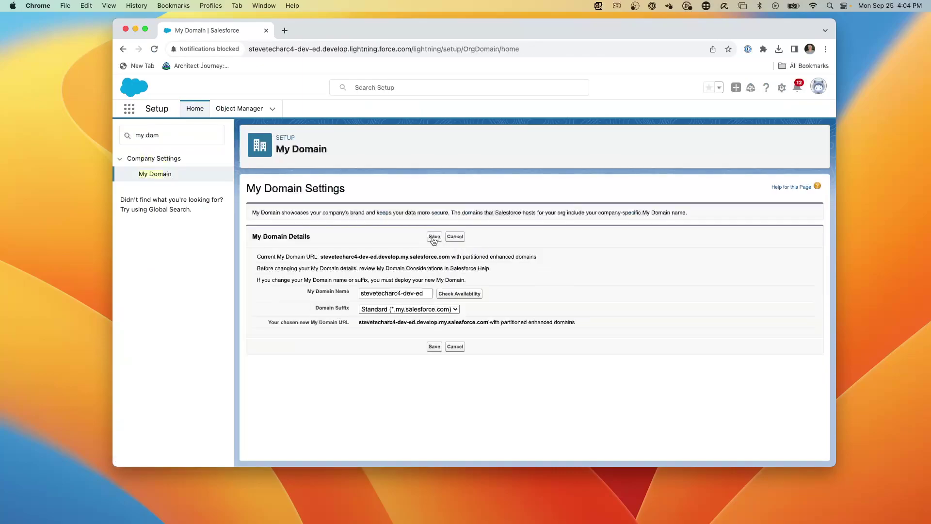
Step: Change the My Domain name to end in 'sp1-demo' and check its availability
triple_click(404, 293)
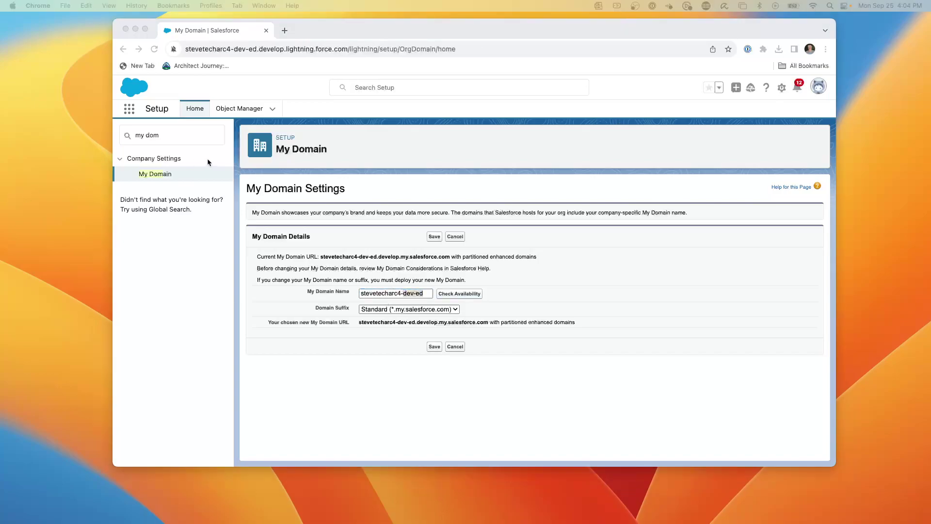
left_click(423, 293)
left_click(431, 292)
key("BackSpace")
key("BackSpace")
key("BackSpace")
key("BackSpace")
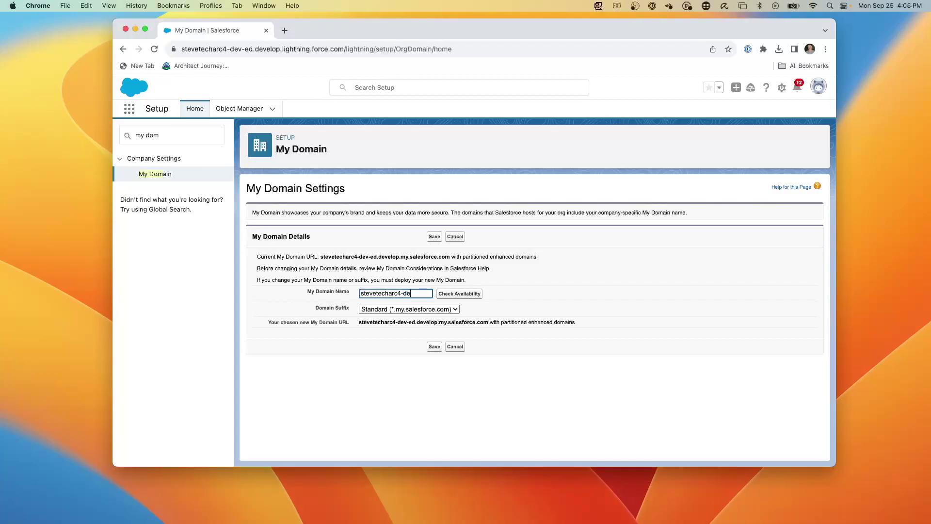
type("sp1-demo")
left_click(456, 294)
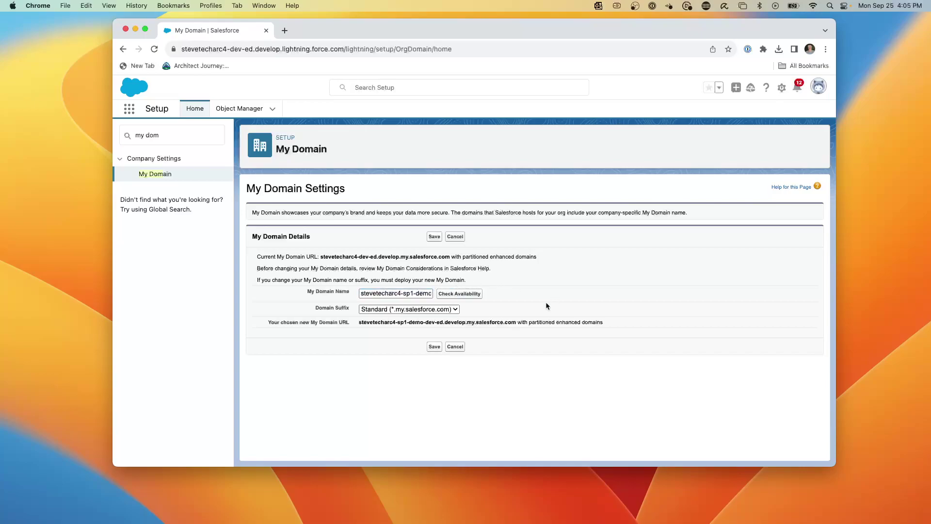
Step: Save the new domain name and confirm the URL change to start provisioning
left_click(435, 236)
left_click(562, 185)
left_click(434, 238)
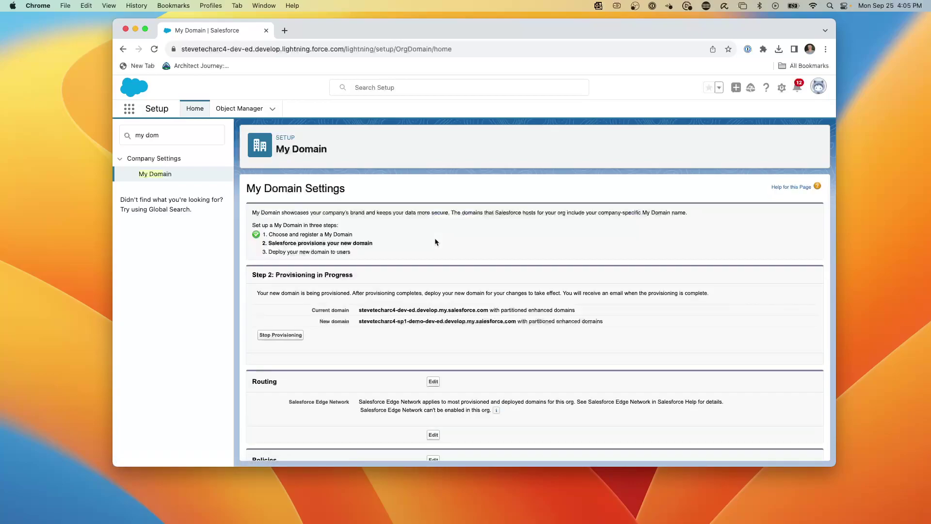
Step: Upload SPLogoRound.png as the login page logo in Authentication Configuration and save
scroll(397, 280, "down", 5)
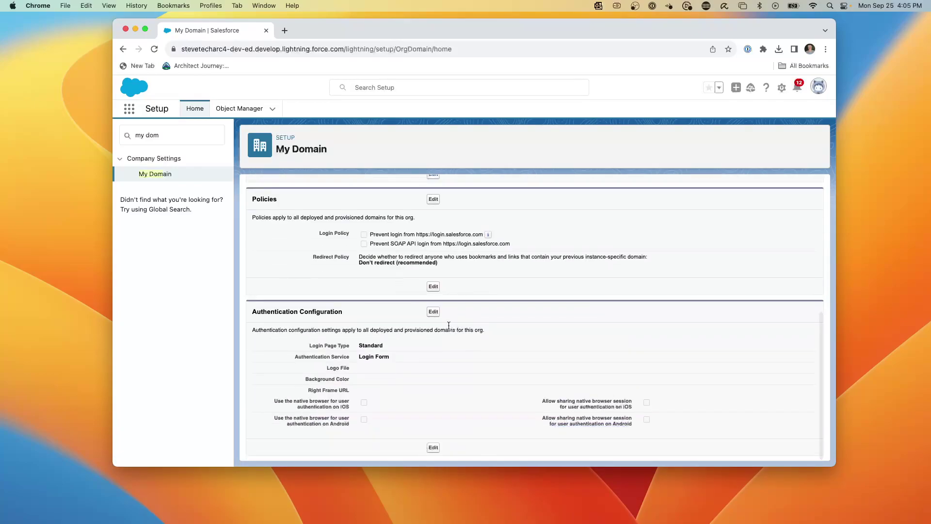
left_click(433, 312)
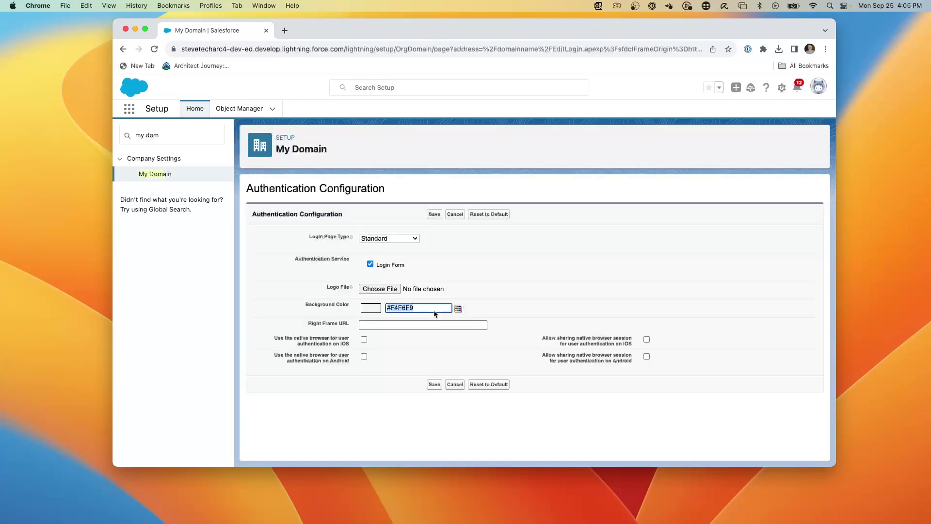
left_click(380, 289)
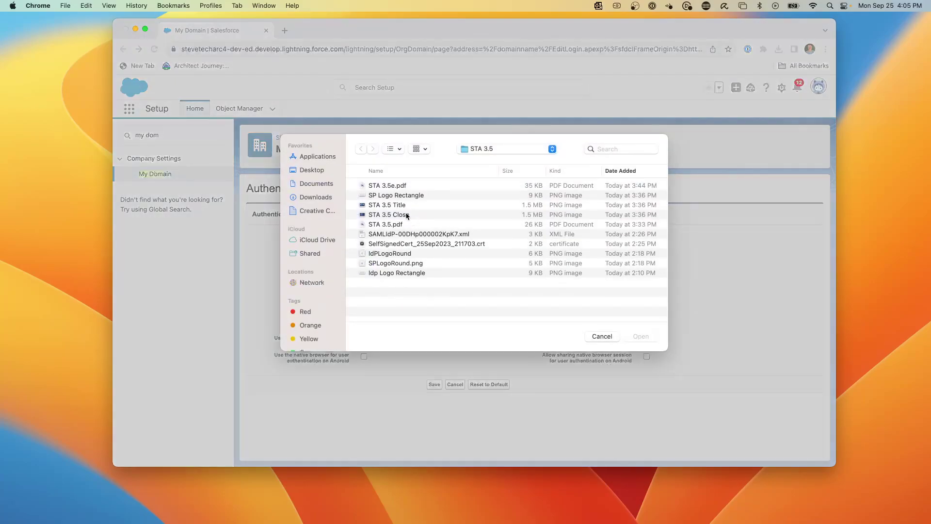
left_click(389, 264)
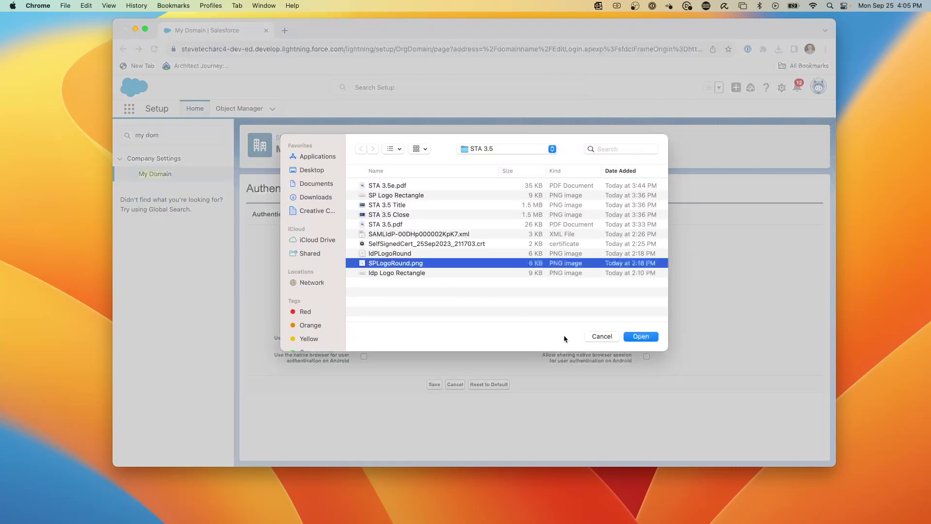
left_click(641, 336)
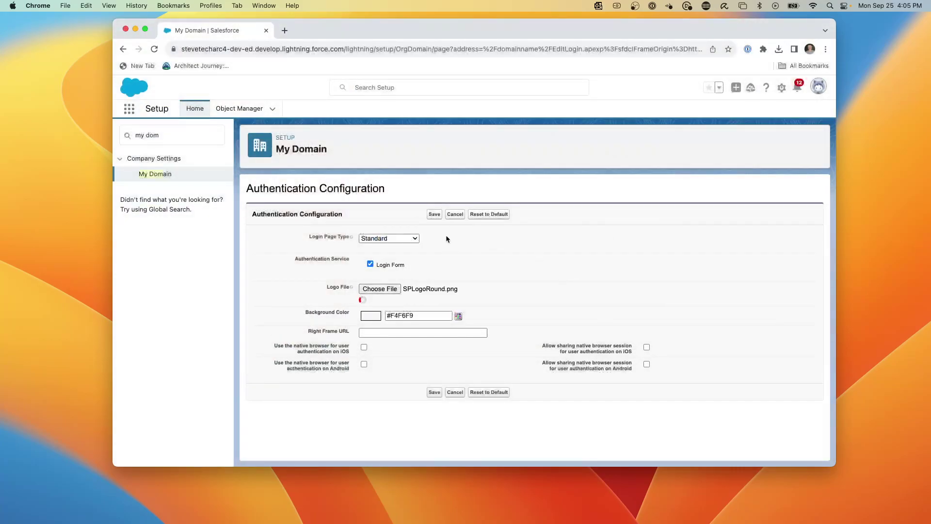
left_click(437, 216)
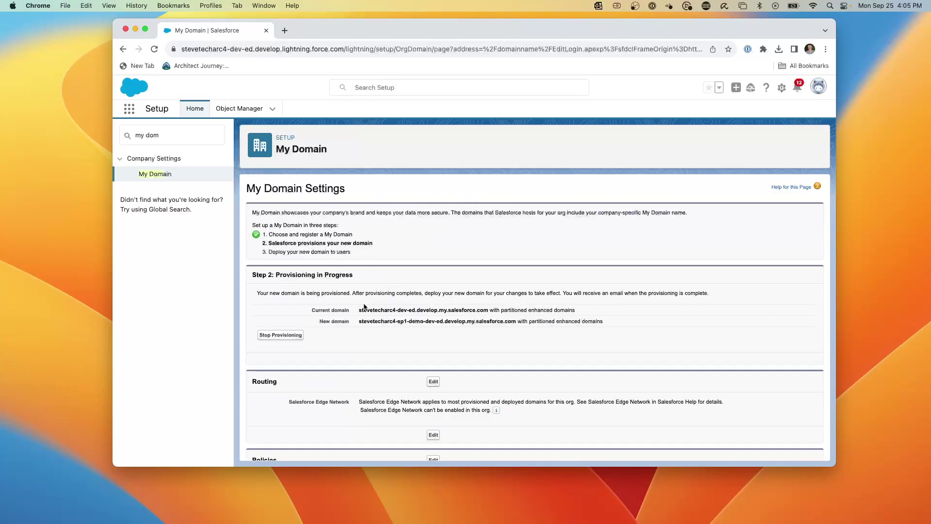
left_click(127, 135)
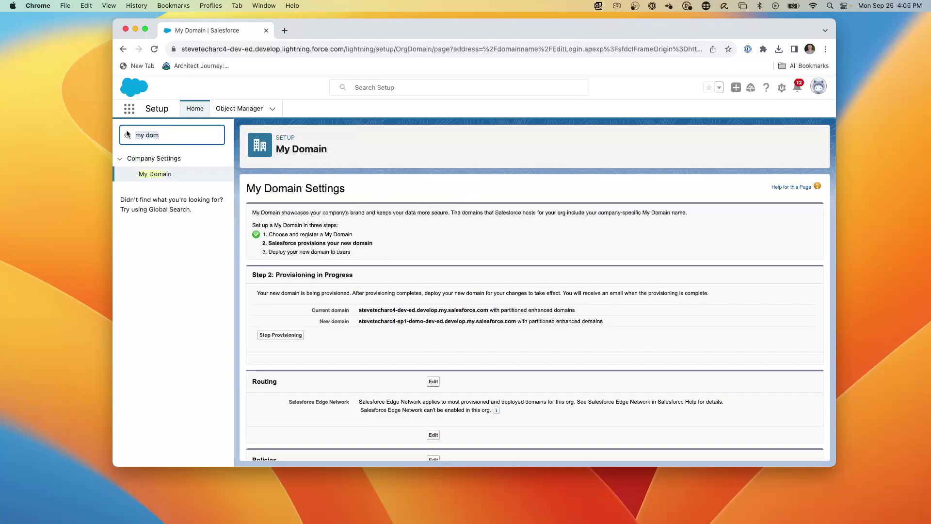
Step: Start a new user from the Users list with first name Homer, last name and email address
type("user")
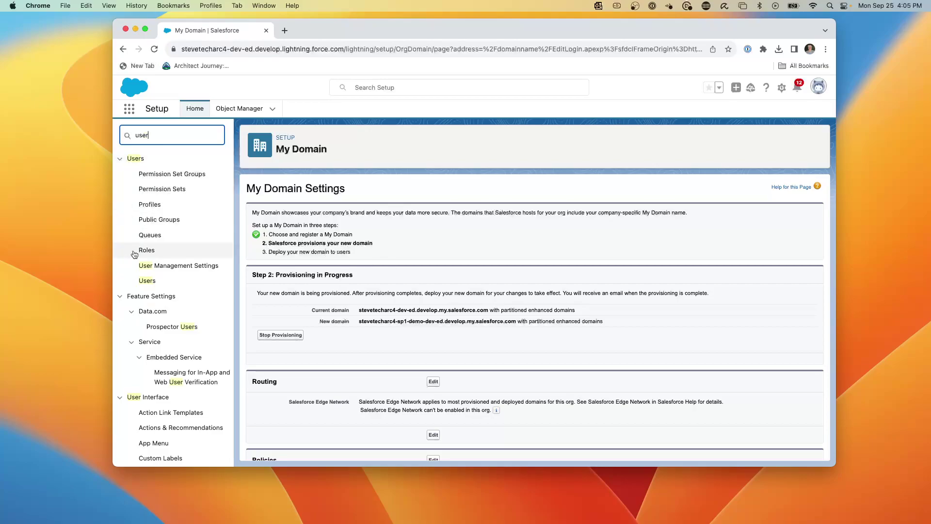
left_click(147, 280)
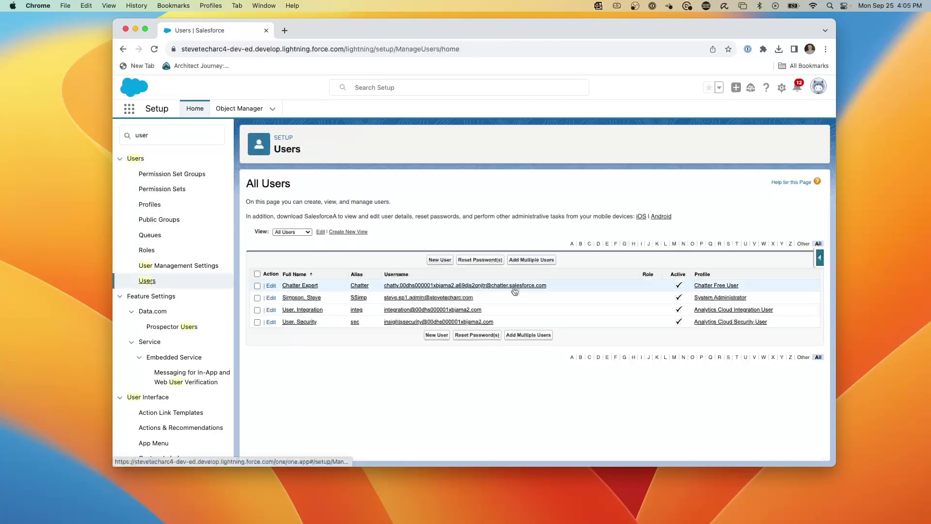
left_click(439, 260)
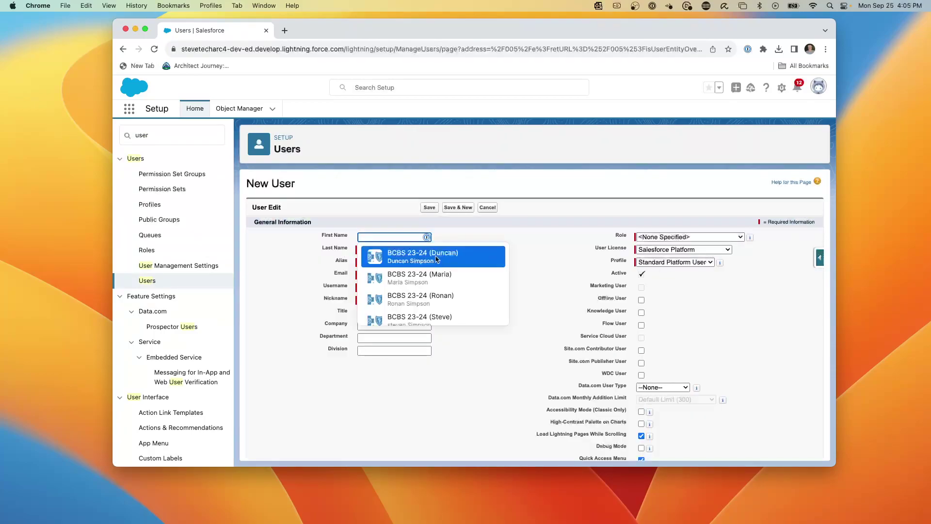
type("Homer")
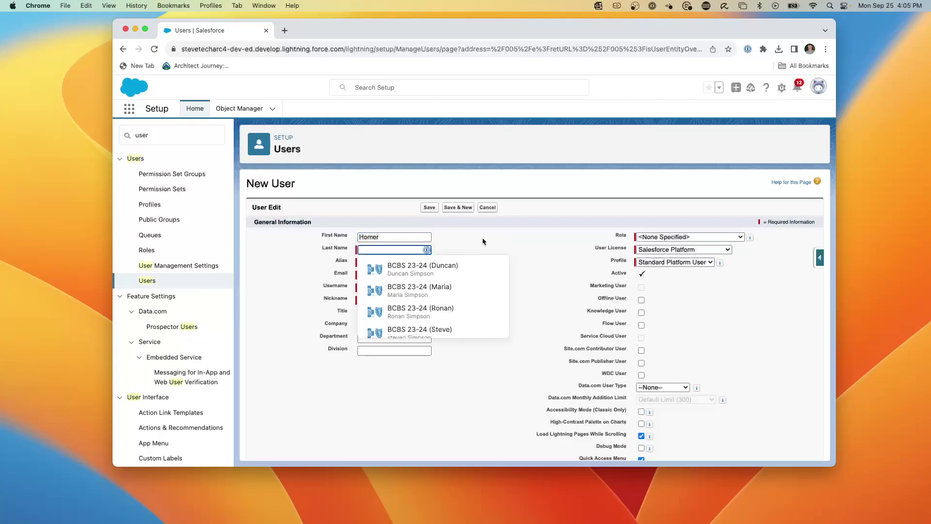
left_click(525, 243)
left_click(411, 249)
left_click(297, 260)
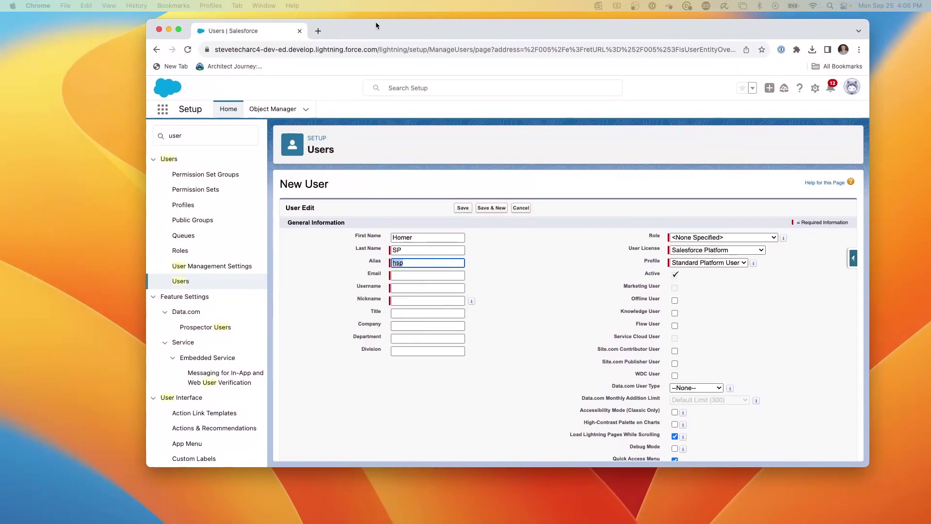
left_click(399, 276)
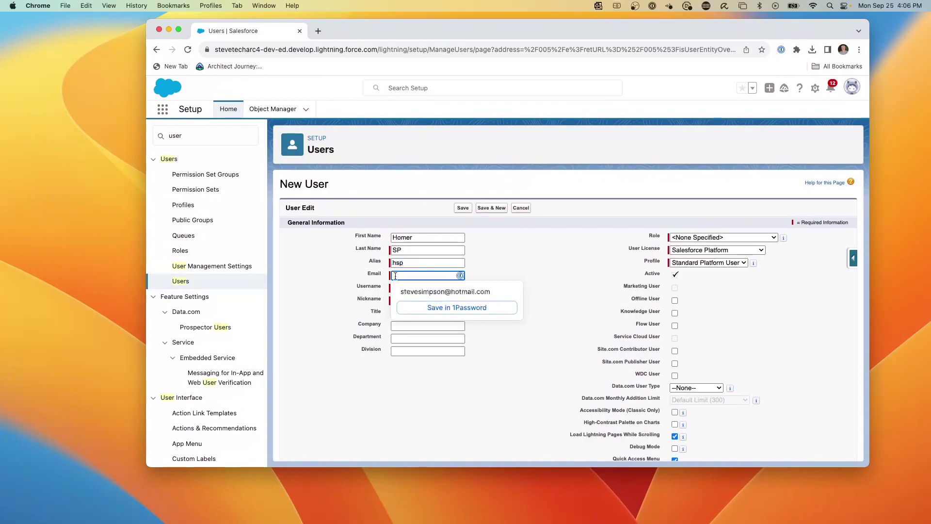
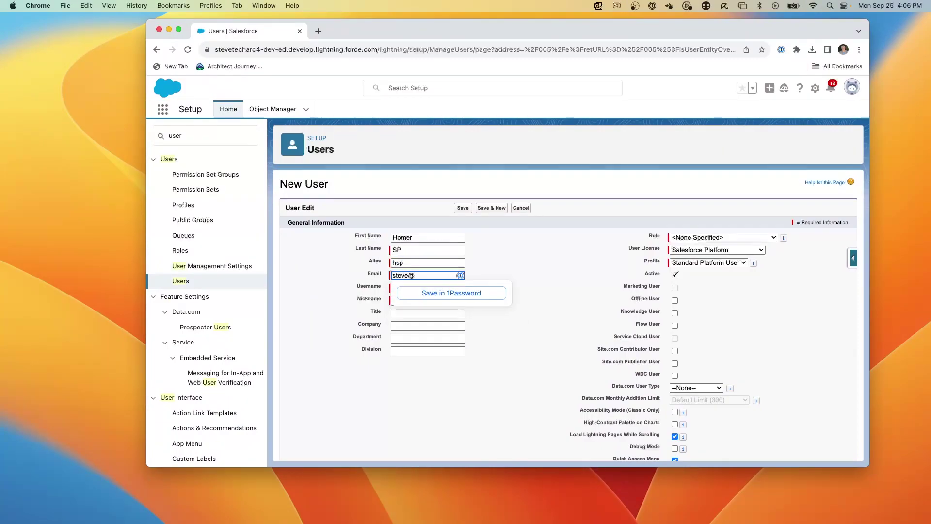
Step: Complete the username by appending '.sp1.home'
key("Tab")
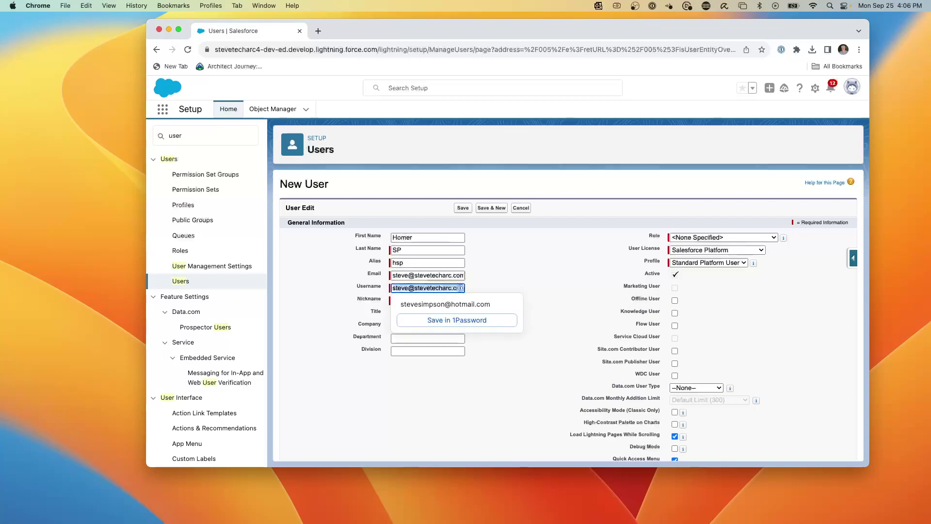
left_click(411, 288)
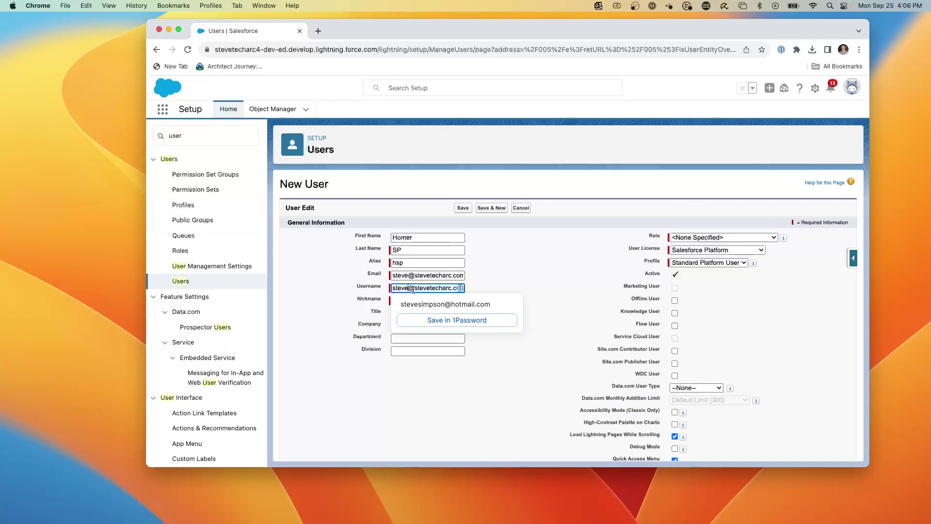
type(".")
type("sp1.hom")
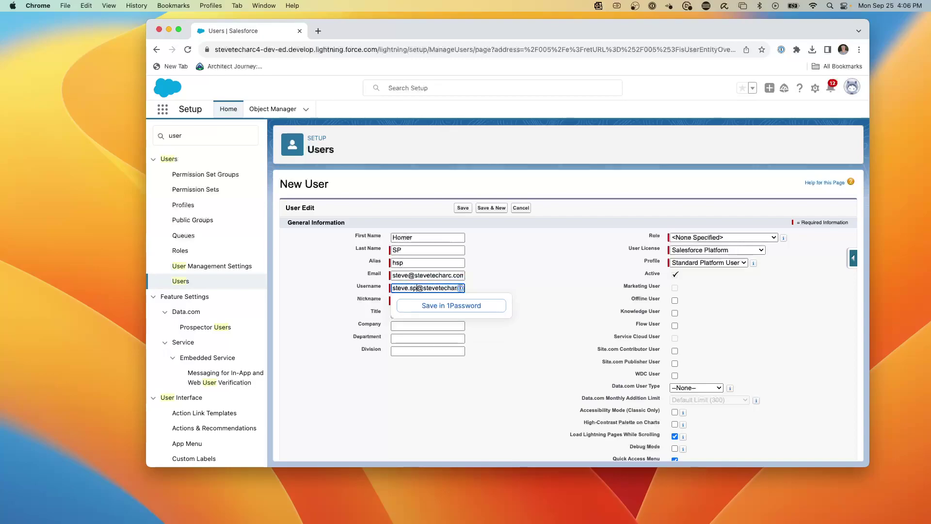
type("e")
left_click(494, 265)
Step: Set the user license to Salesforce and the profile to System Administrator
left_click(696, 262)
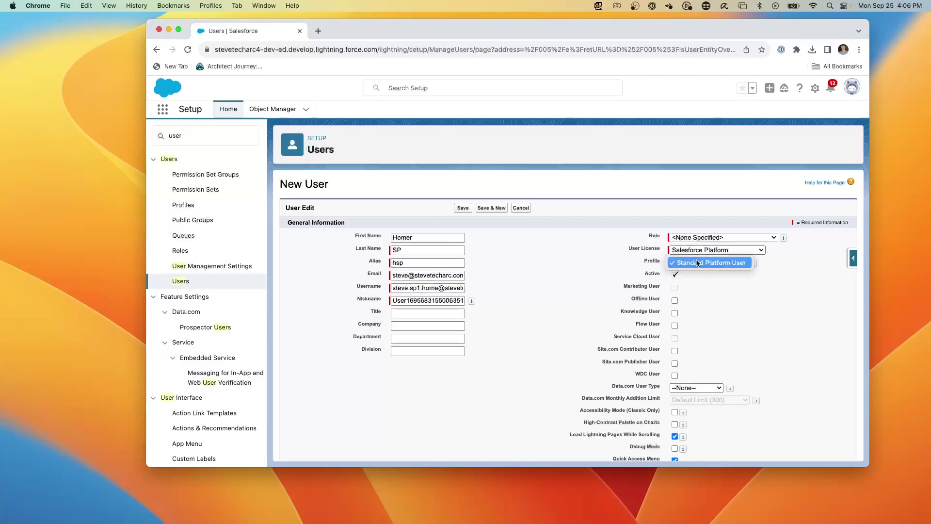
left_click(698, 262)
left_click(694, 253)
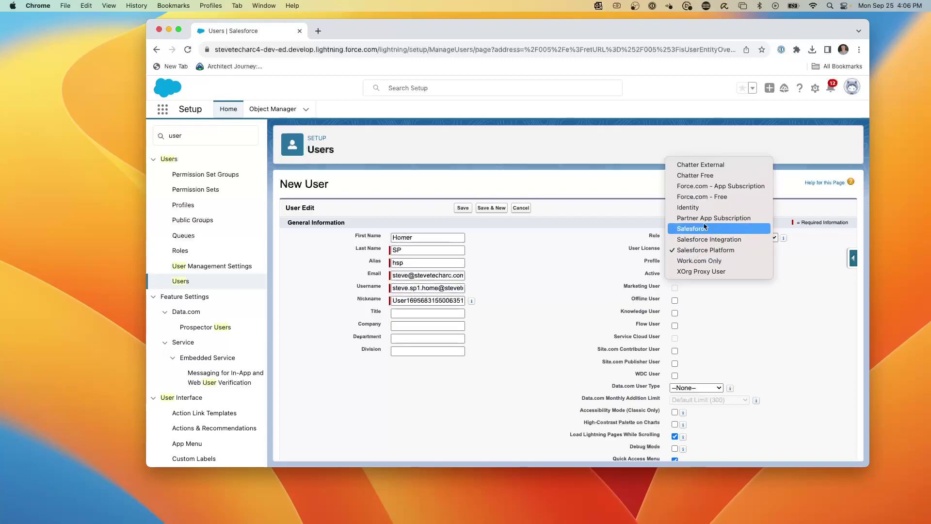
left_click(703, 229)
left_click(702, 262)
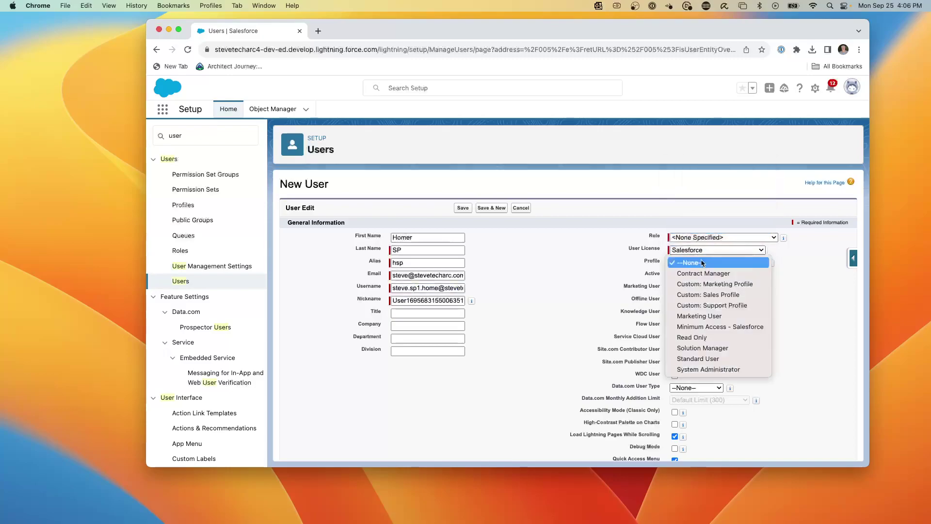
left_click(708, 369)
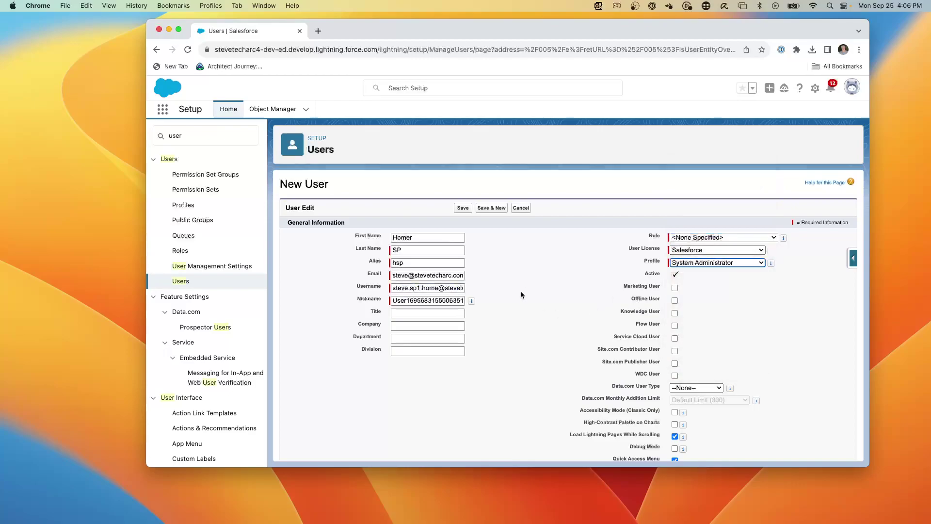
Step: Enter the Federation ID HOMER1 for the new user
scroll(522, 295, "down", 10)
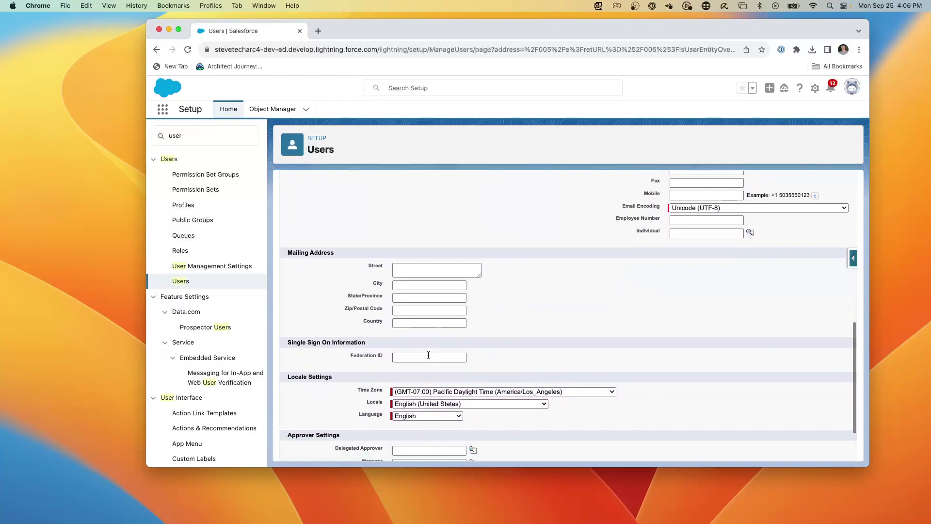
left_click(428, 355)
type("HOME1")
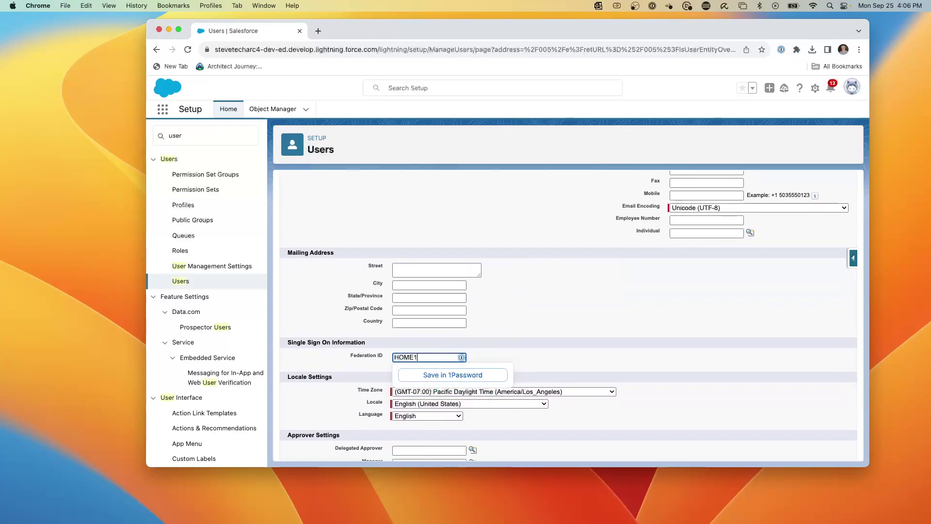
type("R1")
scroll(539, 278, "up", 10)
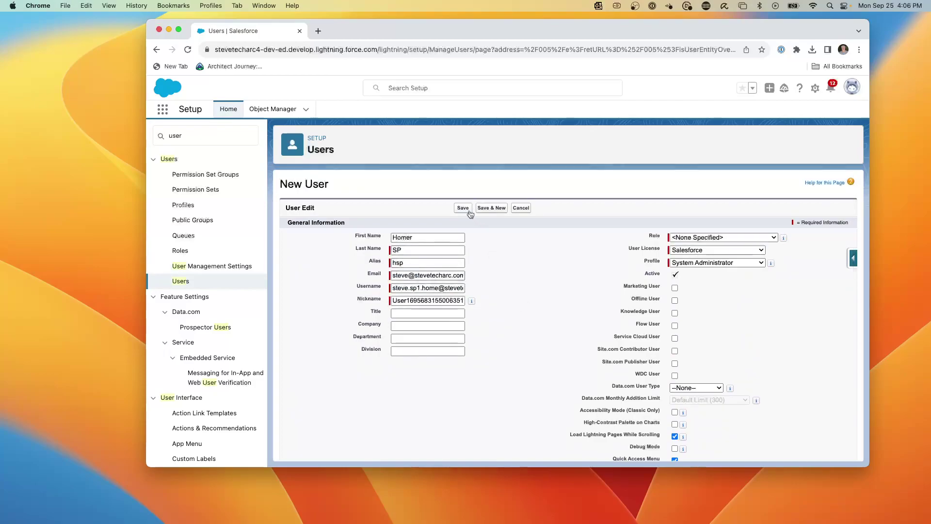
Step: Save the Homer user and log out of the service-provider org
left_click(468, 211)
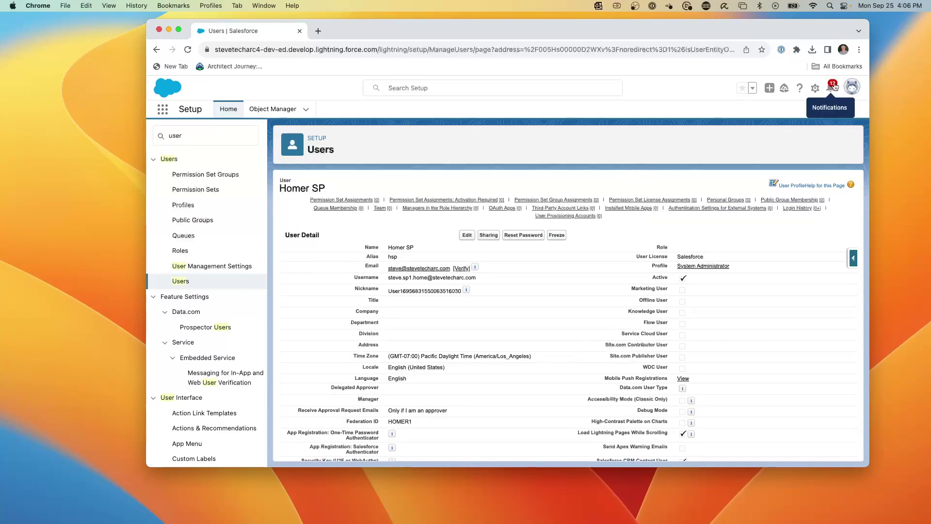
left_click(852, 88)
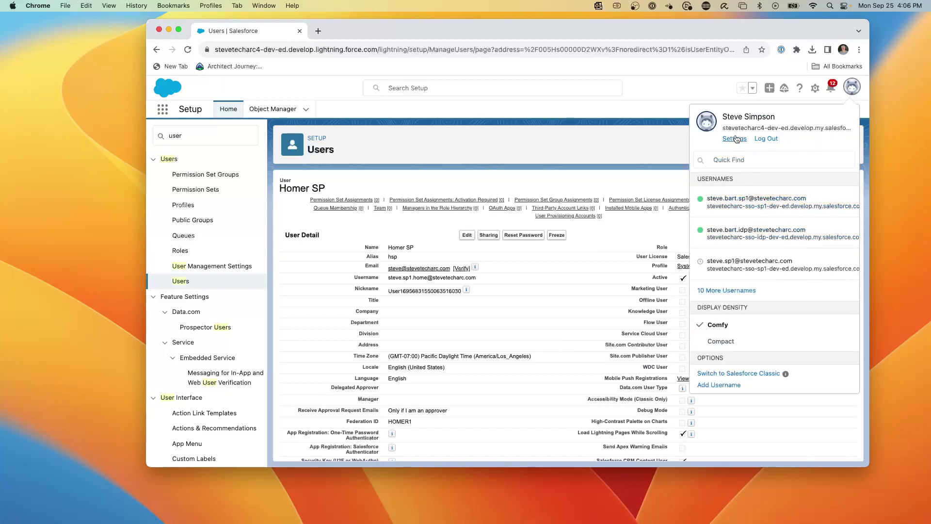
left_click(767, 139)
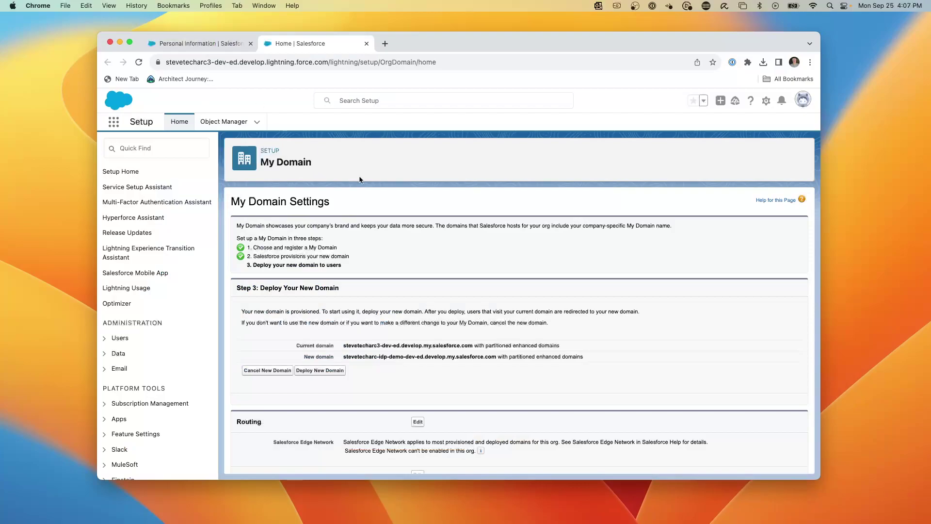
Step: Deploy the new idp-demo My Domain from Step 3 of the My Domain page
scroll(372, 303, "down", 2)
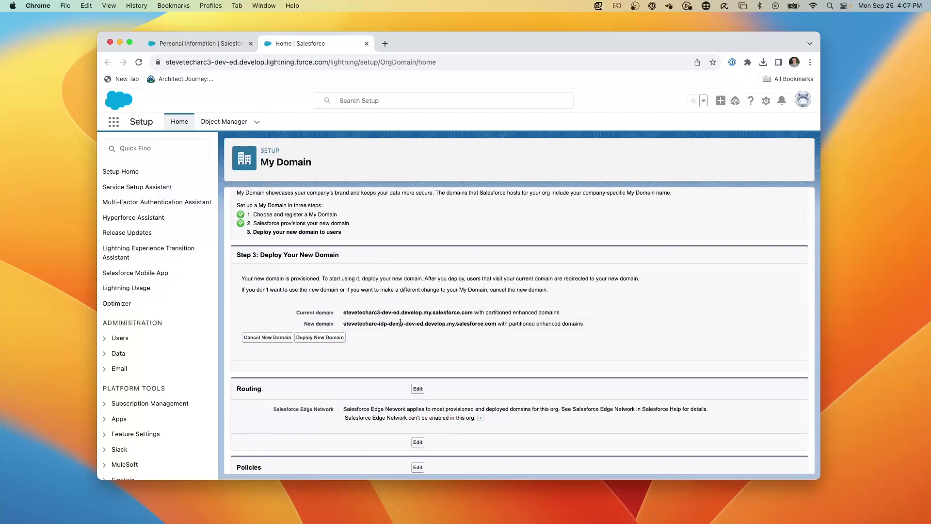
left_click(327, 341)
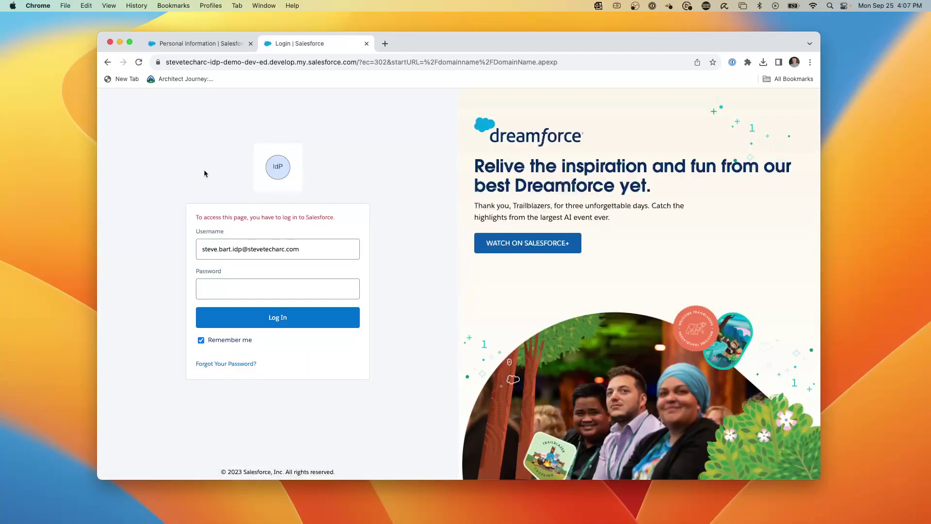
Step: Clear the prefilled username on the idp-demo login page
triple_click(311, 246)
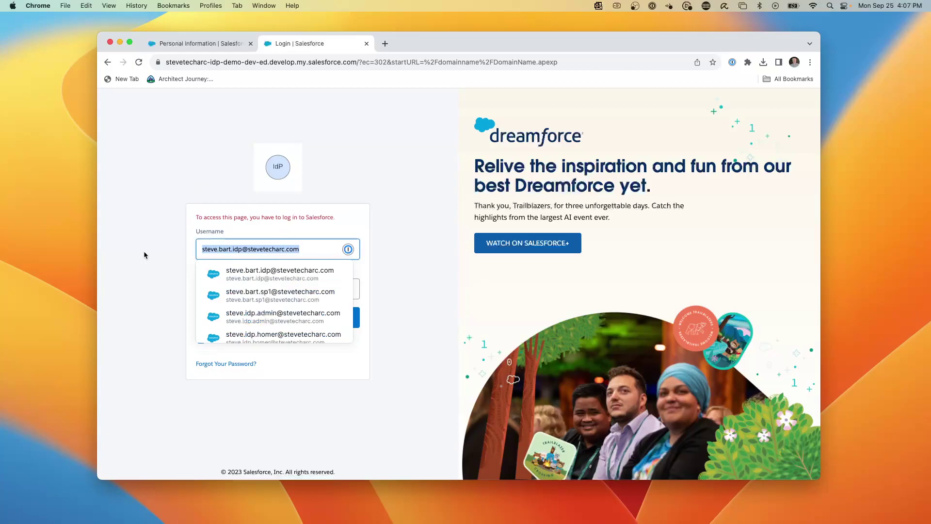
key("BackSpace")
left_click(335, 152)
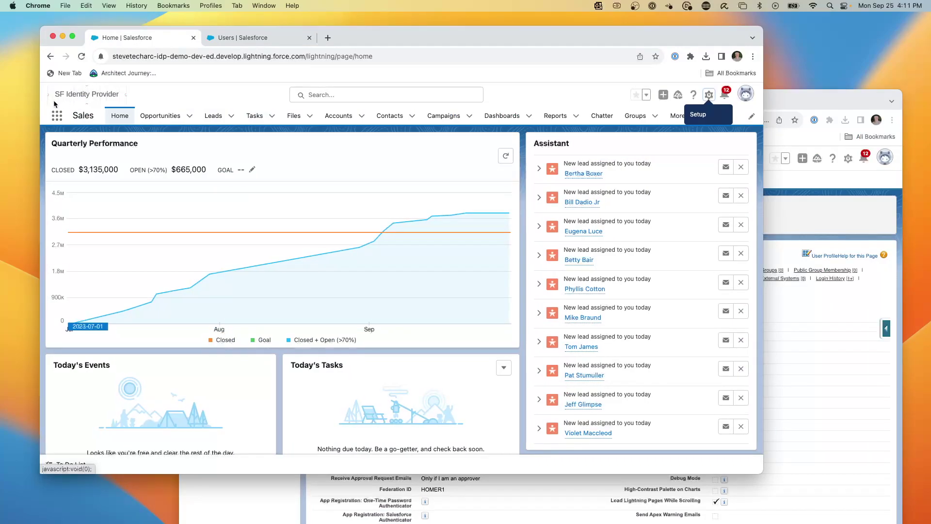
left_click(162, 57)
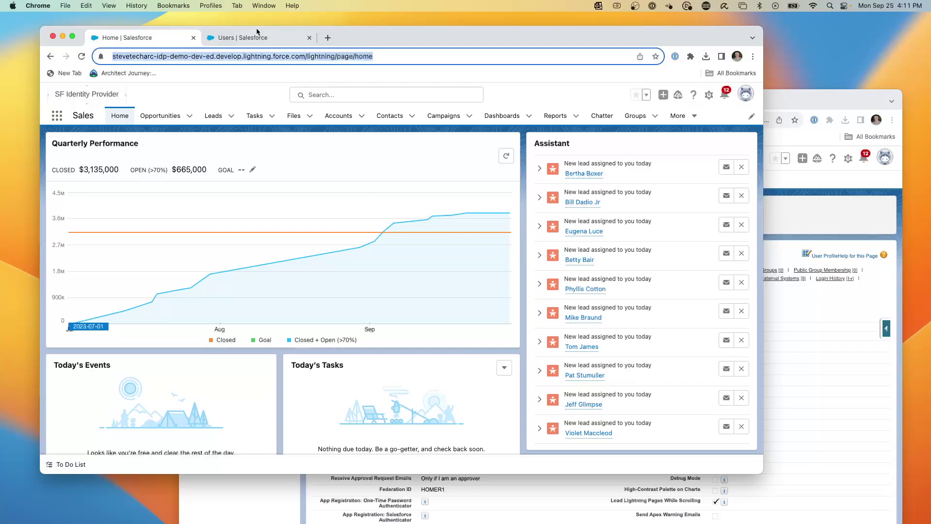
left_click(246, 41)
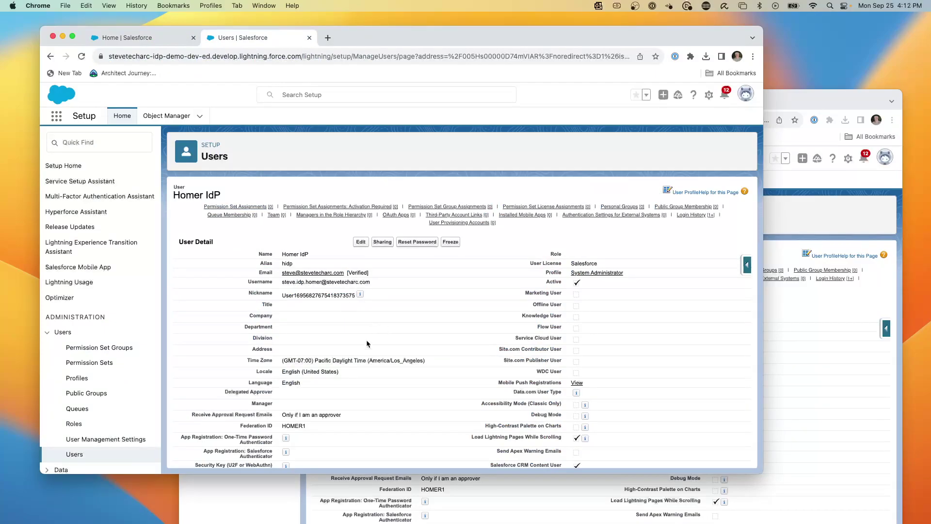
scroll(359, 349, "down", 5)
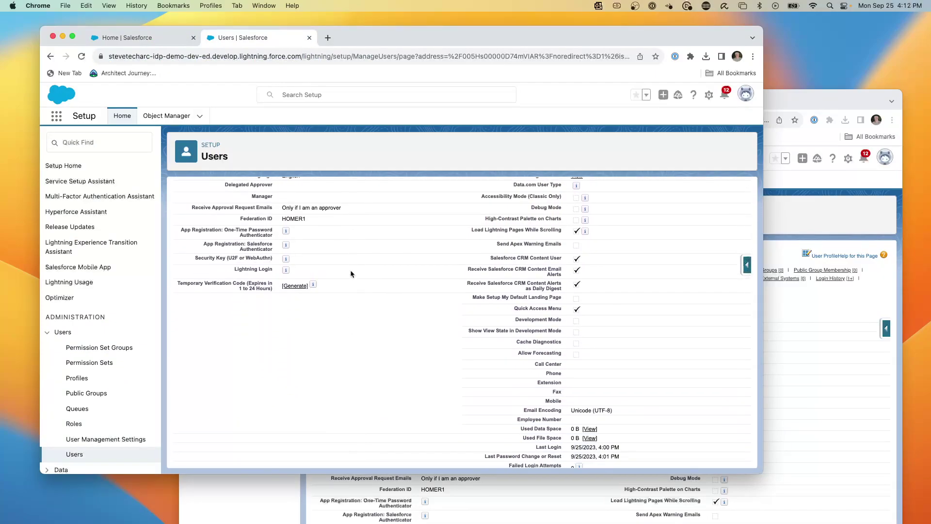
double_click(294, 218)
left_click(136, 41)
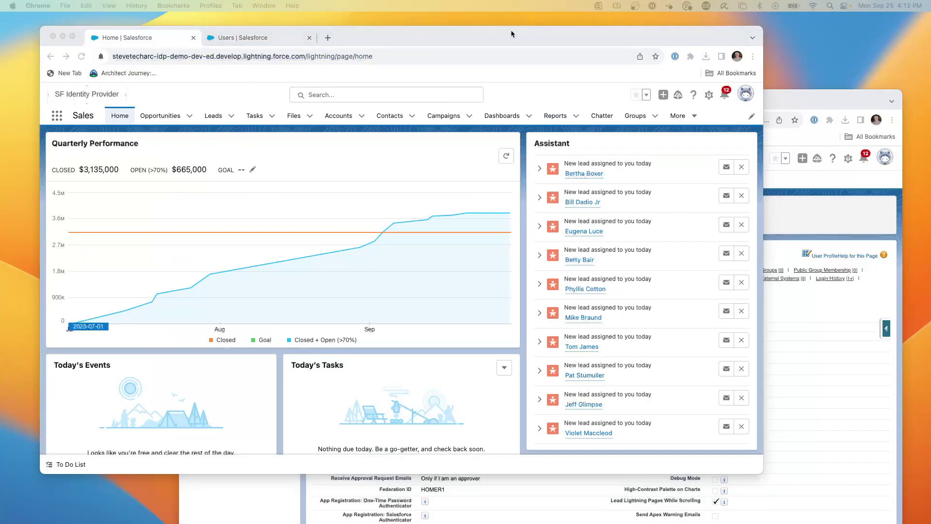
Step: In the service-provider window, close the old-domain Home tab and switch to the Users tab
left_click_drag(796, 106, 776, 75)
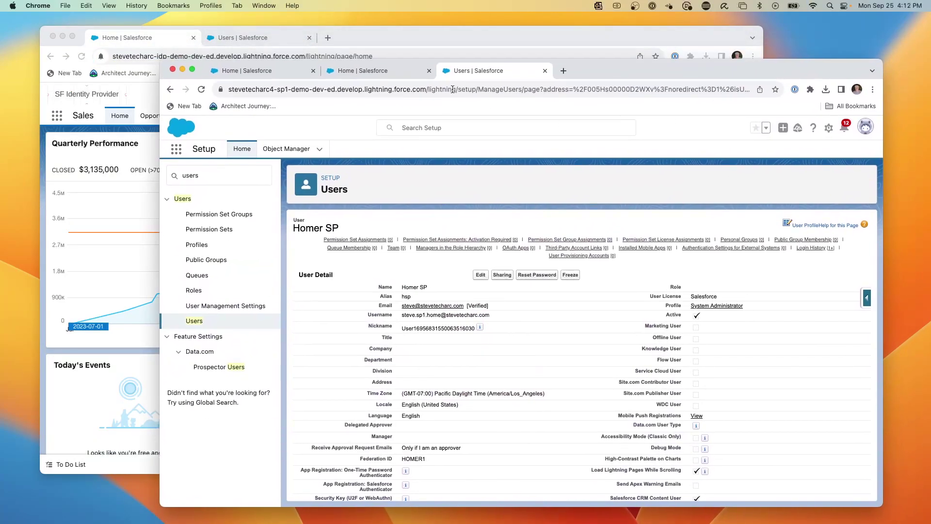
left_click(274, 72)
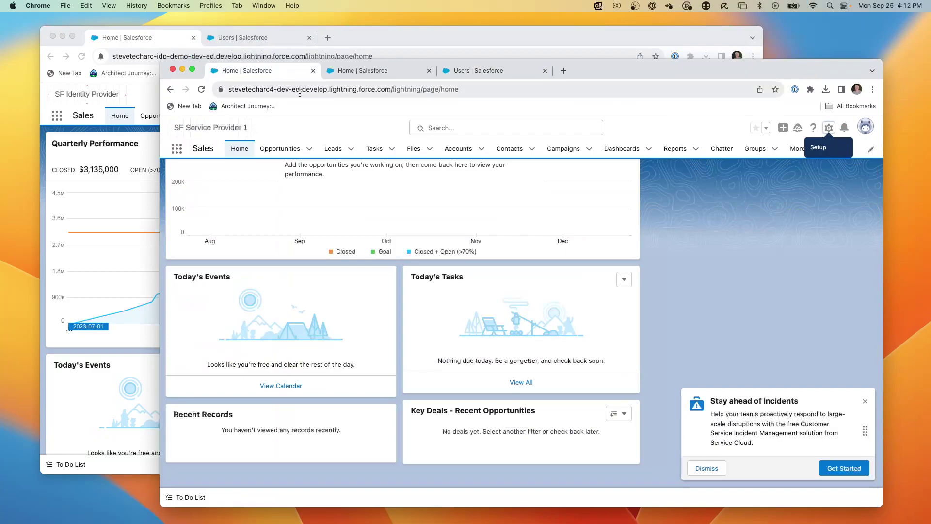
left_click(359, 72)
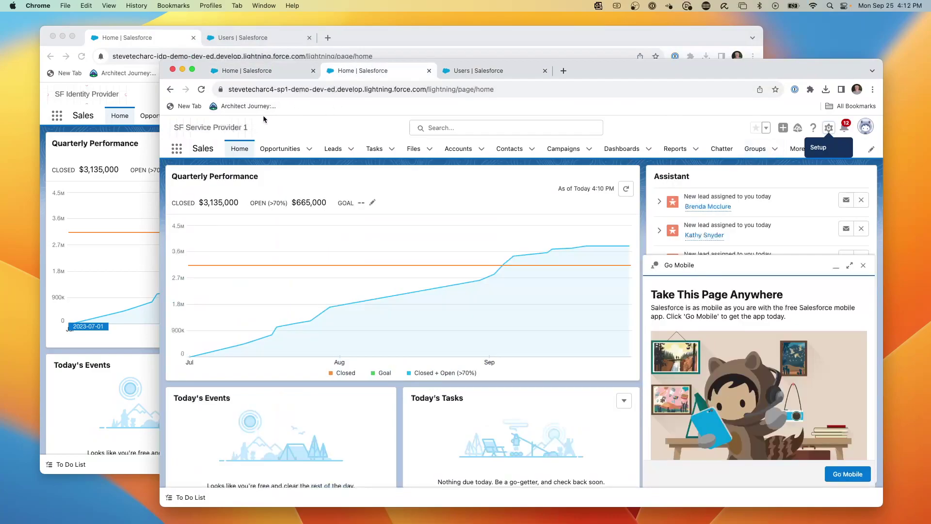
left_click(252, 71)
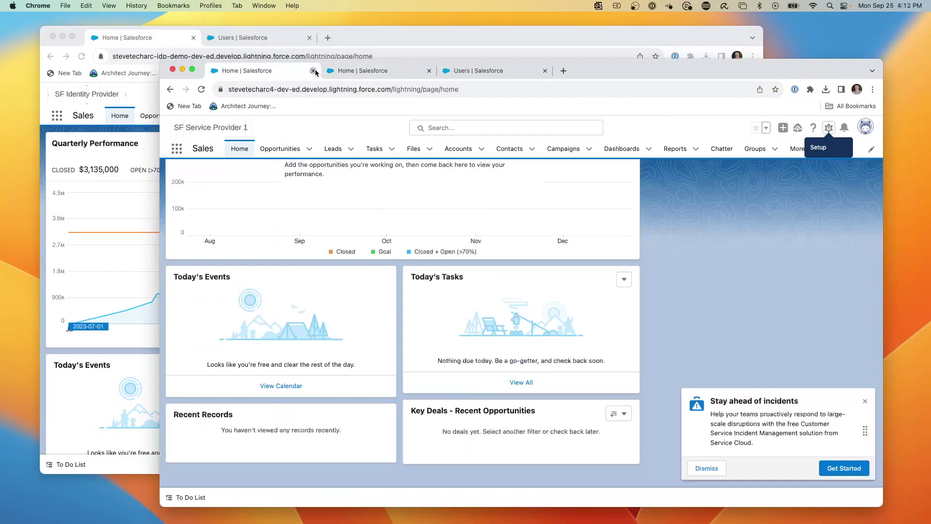
left_click(313, 71)
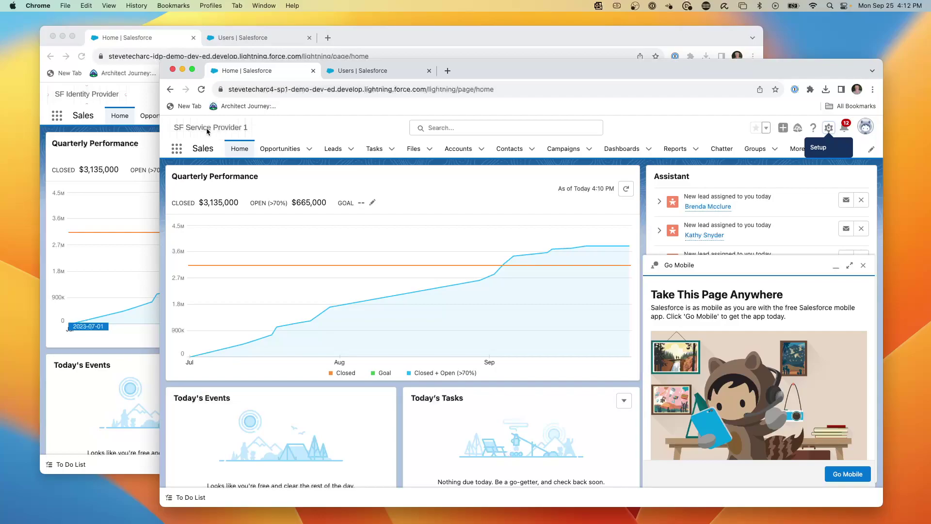
left_click(368, 71)
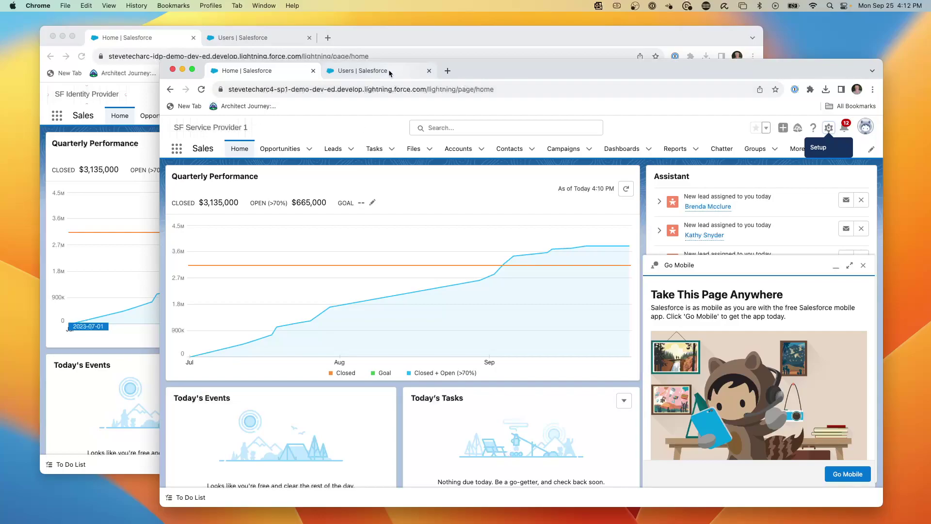
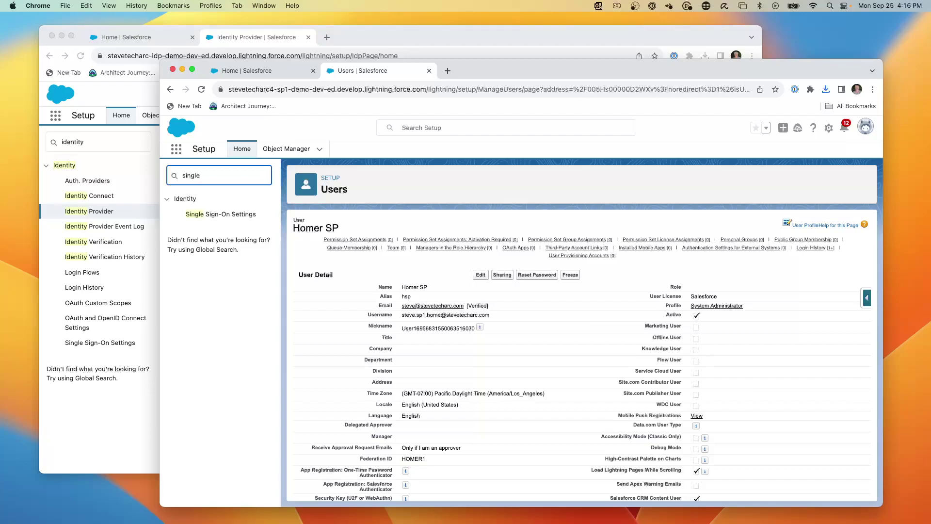
Step: Enable SAML in the SP org's Single Sign-On Settings, save, and begin a configuration from a metadata file
left_click(206, 214)
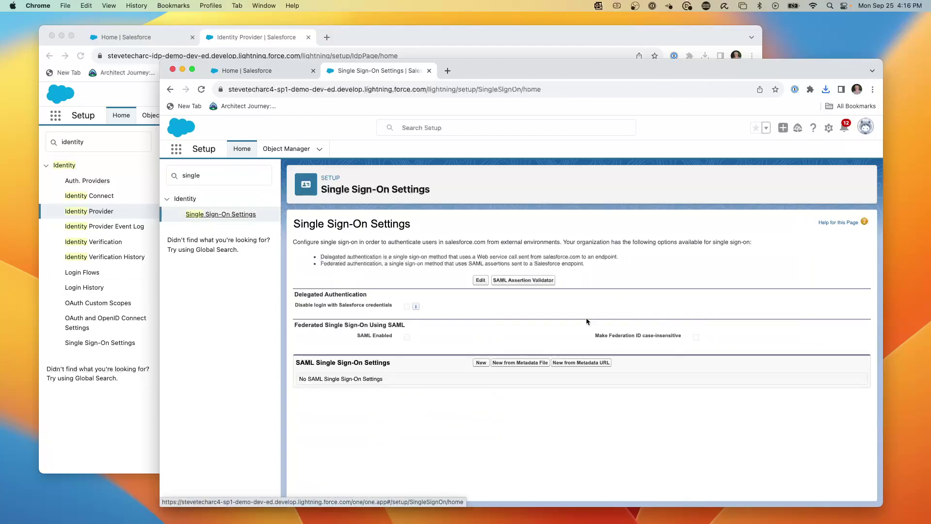
left_click(483, 281)
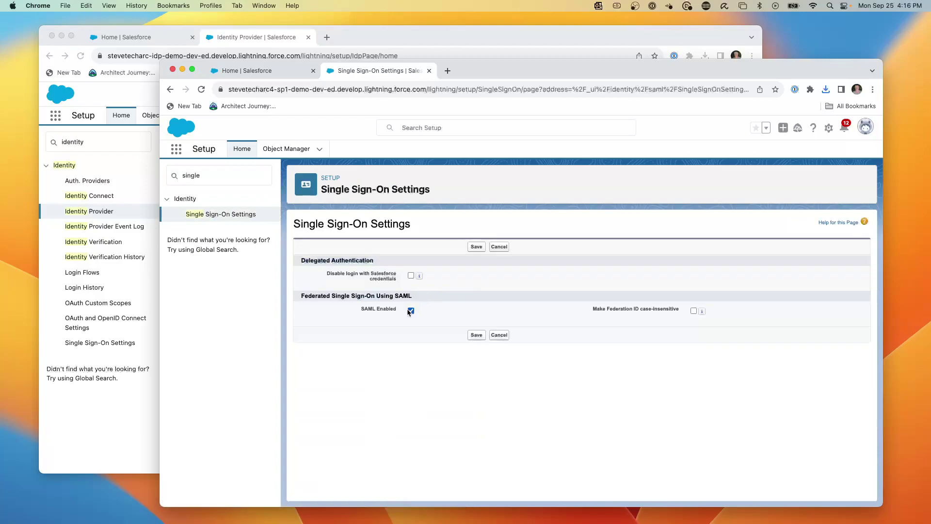
left_click(476, 247)
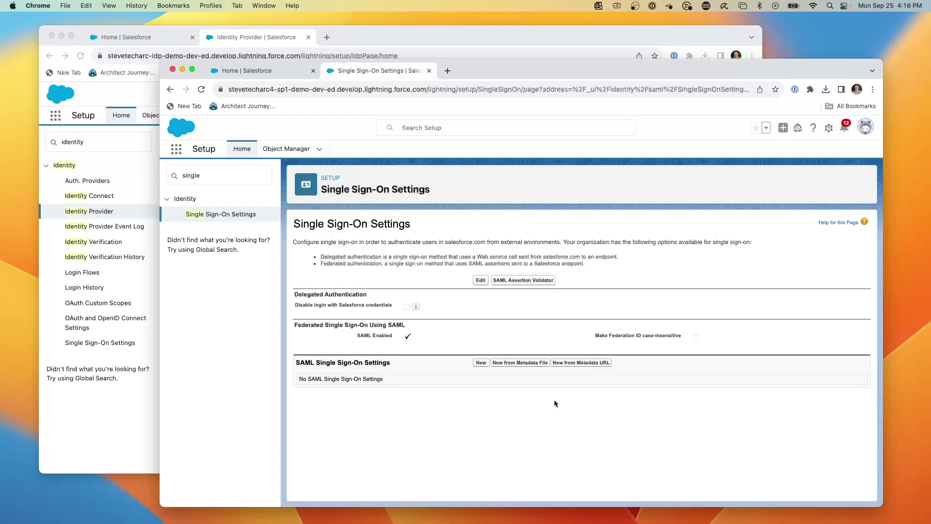
left_click(521, 367)
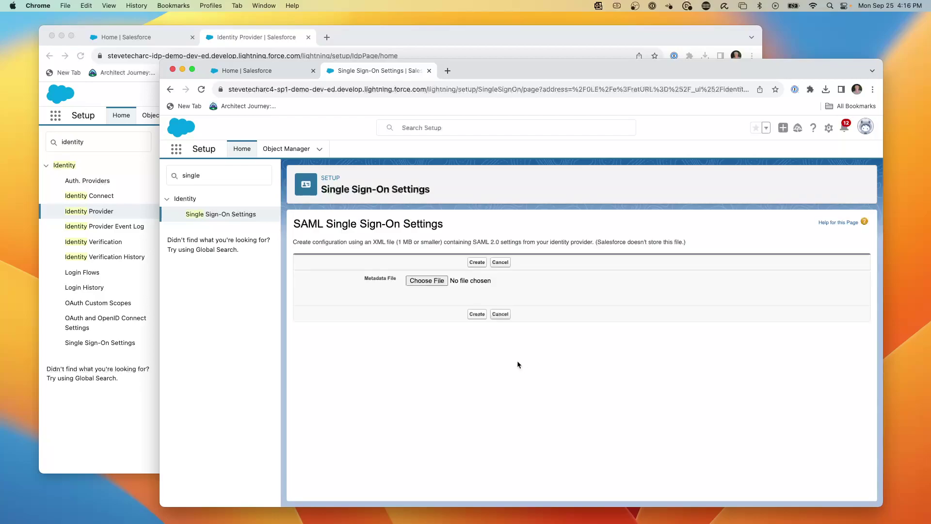
Step: Load the IdP org's SAML metadata XML file into the new single sign-on configuration
left_click(428, 281)
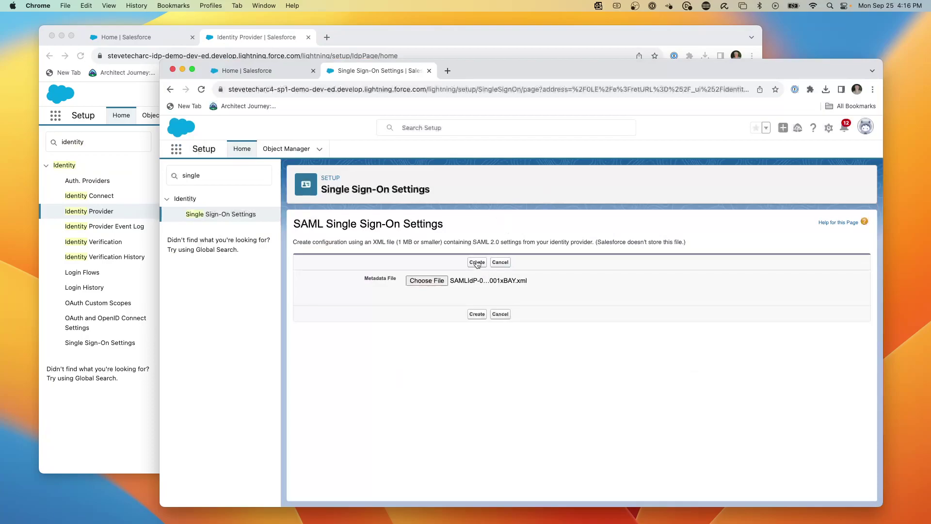
left_click(478, 262)
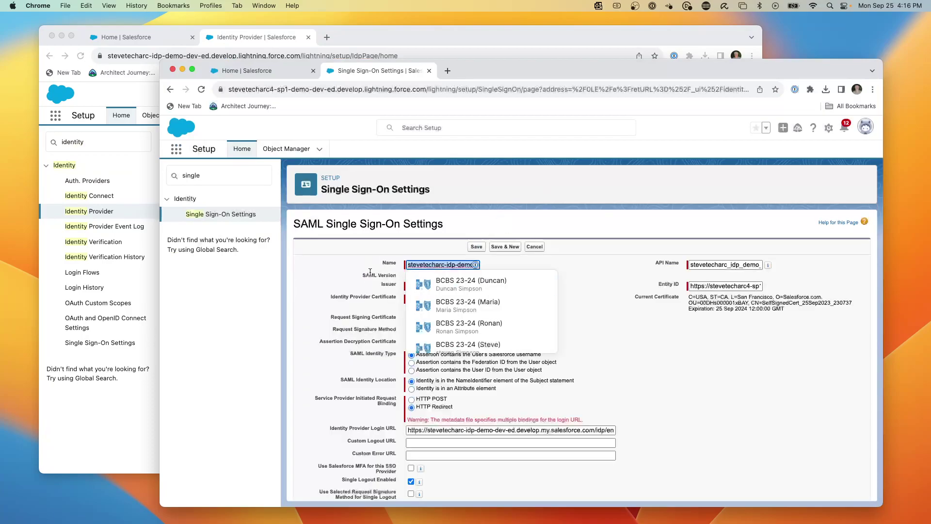
left_click(368, 271)
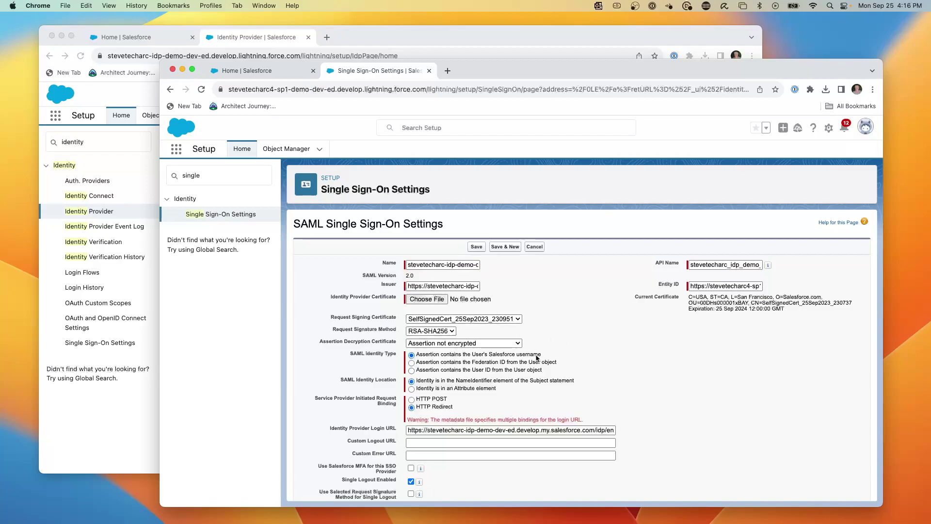
scroll(537, 358, "down", 2)
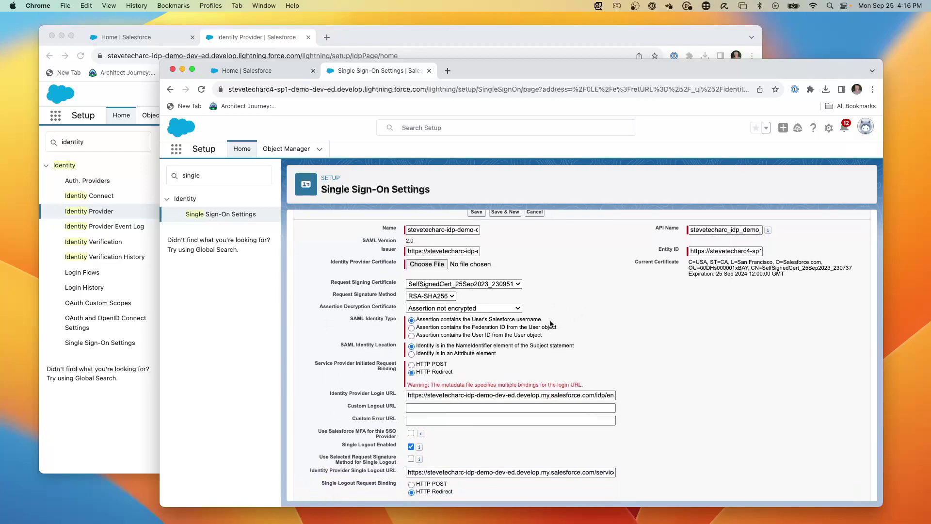
Step: Attach the IdP's .crt certificate, choose Federation ID as the identity type, and save
left_click(433, 270)
left_click(411, 327)
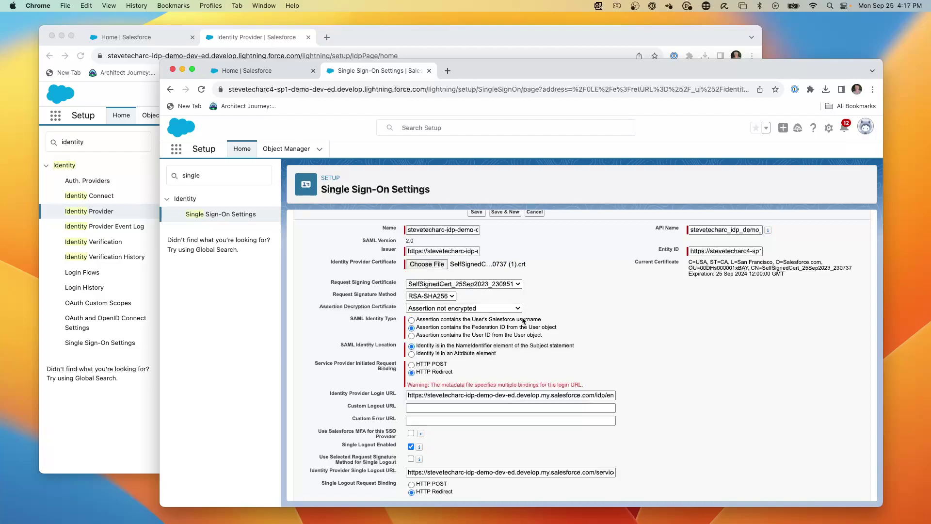
scroll(542, 314, "down", 2)
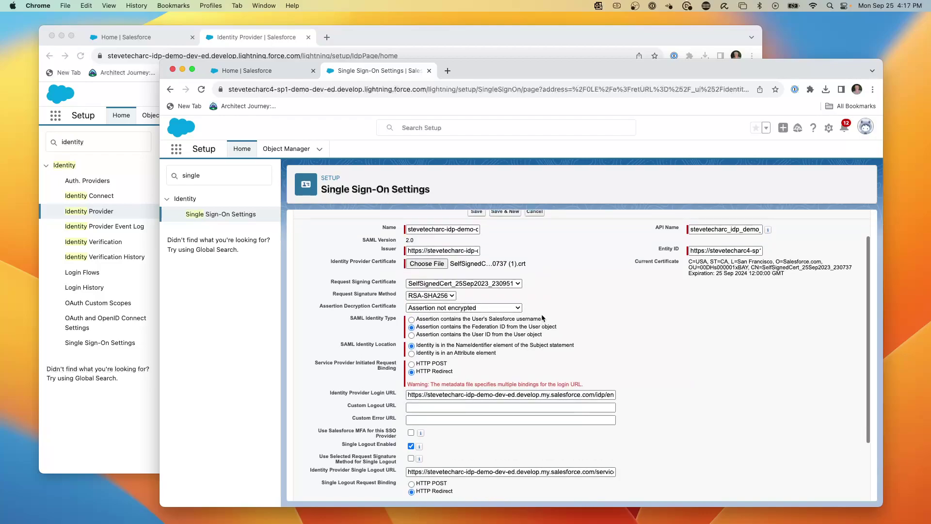
scroll(541, 316, "down", 3)
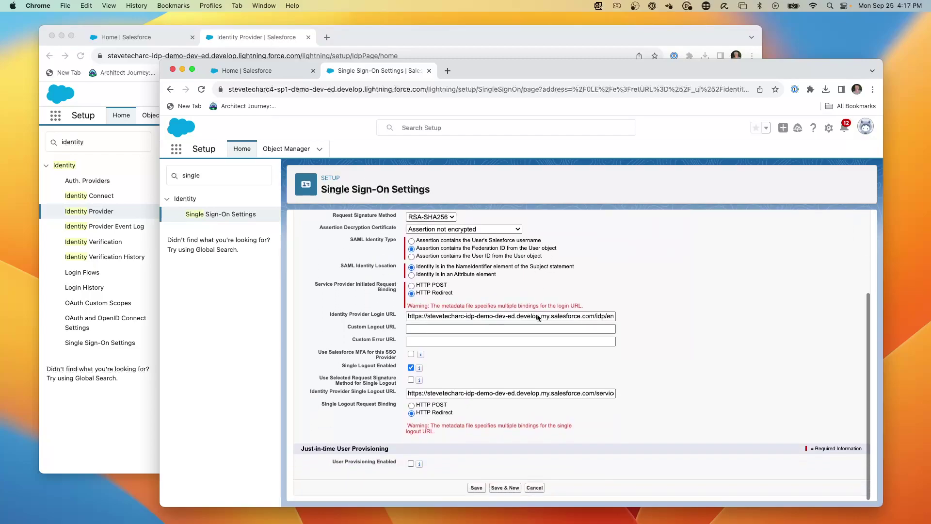
left_click(477, 488)
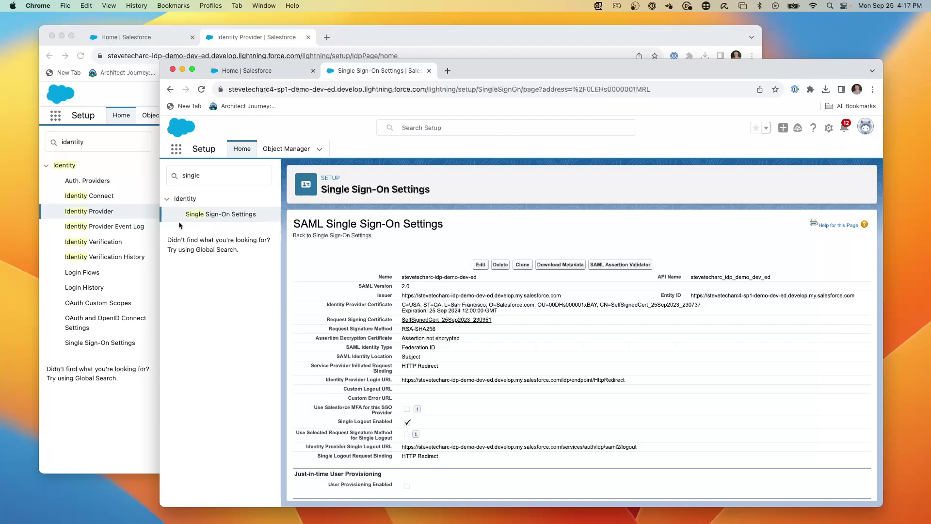
Step: In My Domain, add the stevetecharc-idp-demo-dev-ed SAML login as an authentication service and save
left_click(194, 177)
double_click(194, 177)
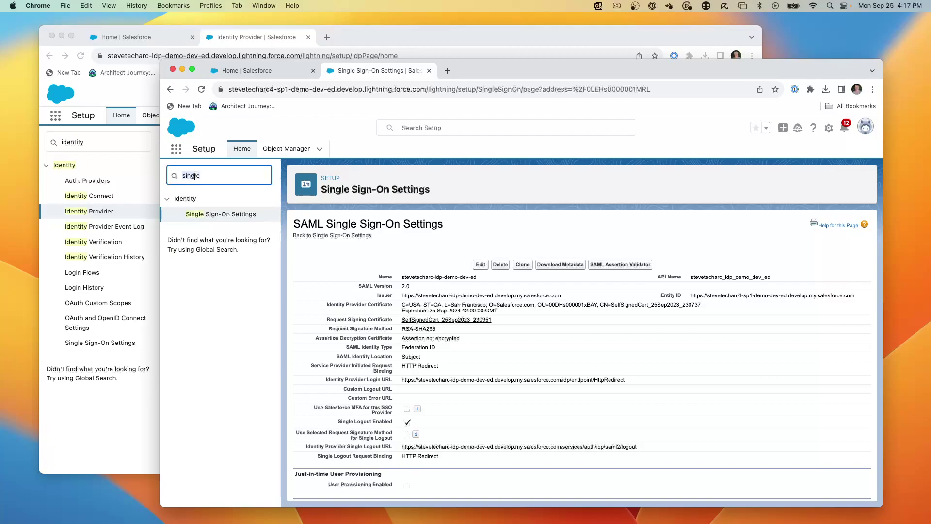
type("my dom")
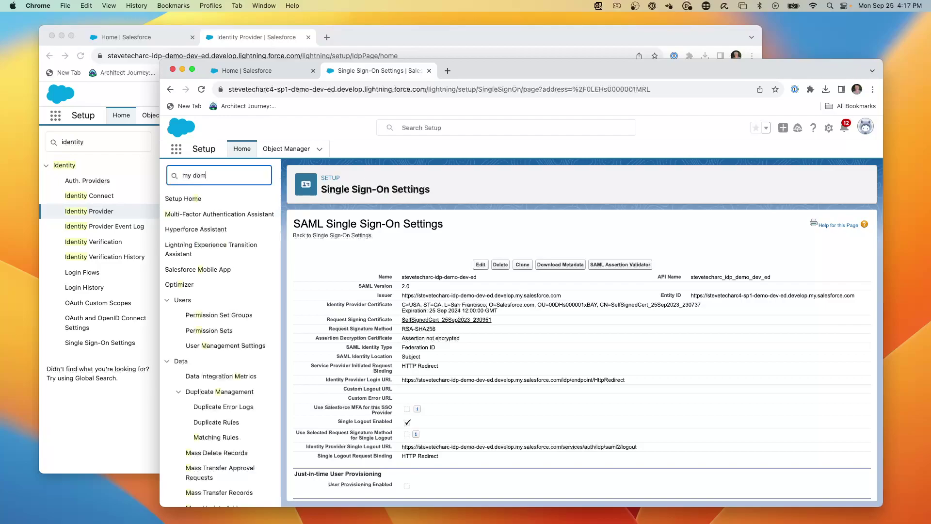
left_click(202, 214)
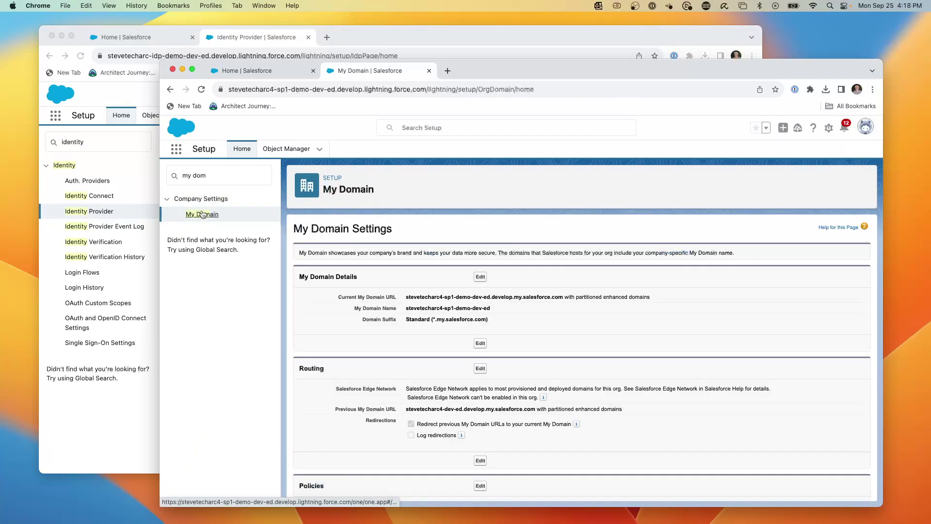
scroll(431, 344, "down", 5)
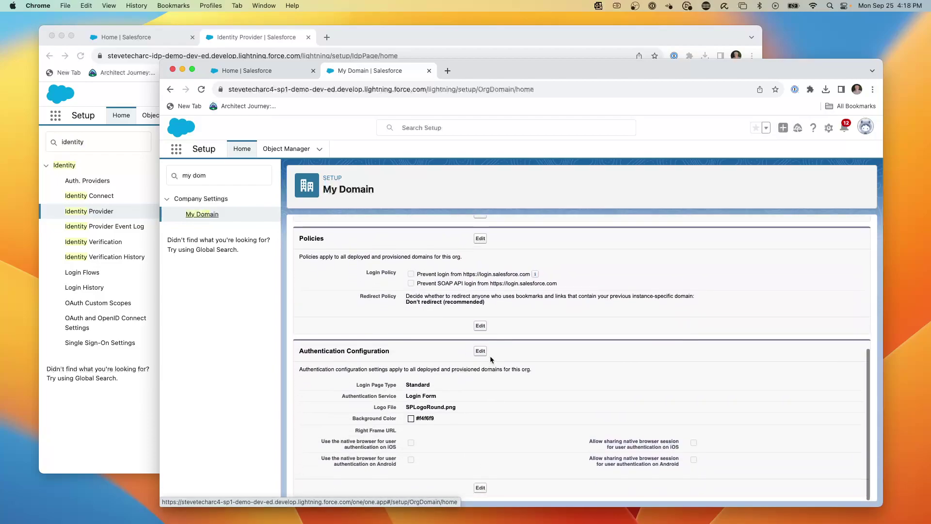
left_click(480, 351)
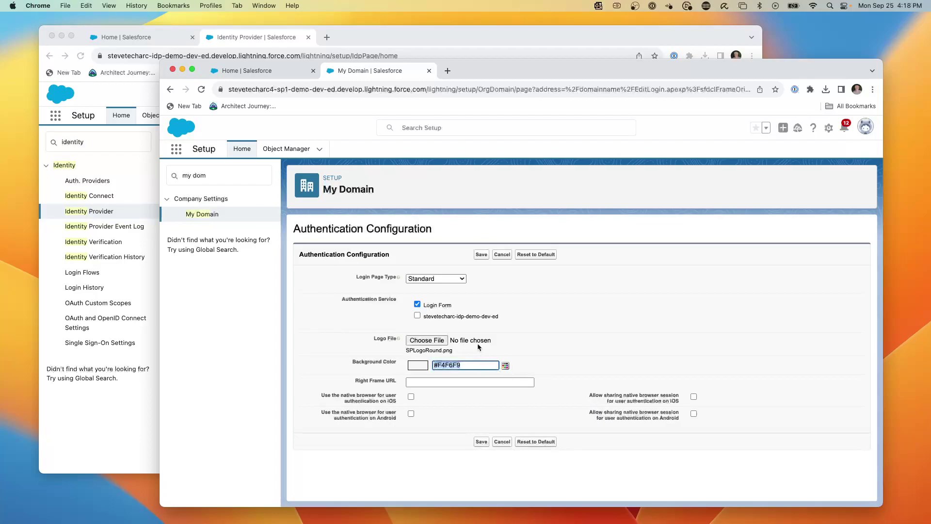
left_click(417, 316)
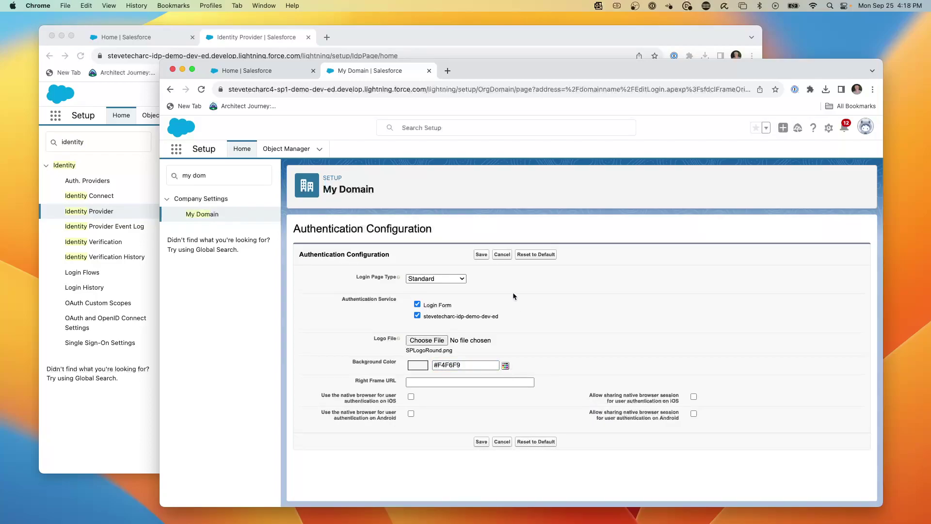
left_click(481, 255)
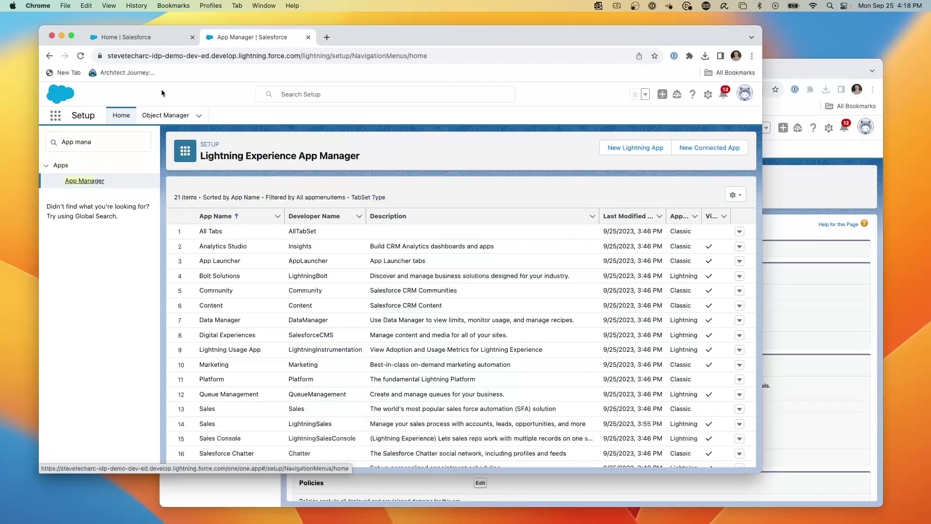
Step: Draft a new connected app named 'SP Demo Org' with the contact e-mail and Enable SAML checked
left_click(706, 148)
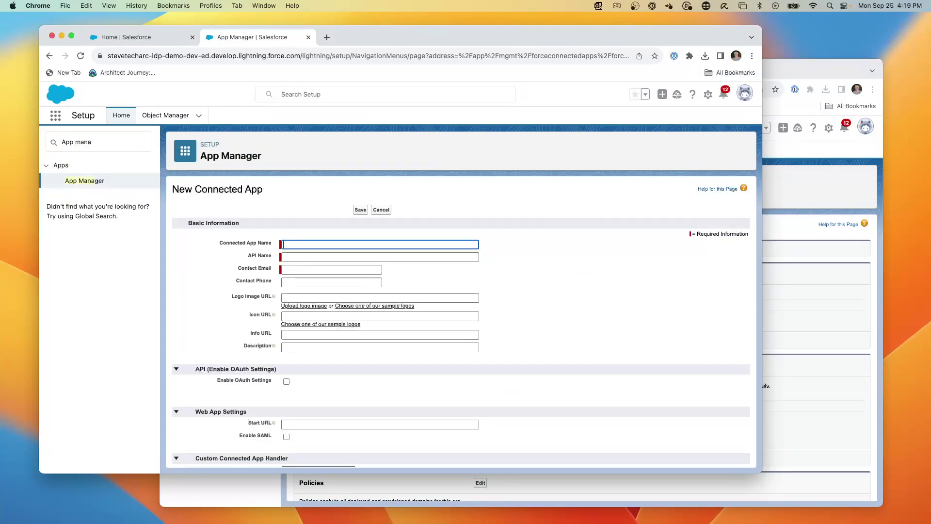
type("SP Demo Org")
key("Tab")
key("Tab")
key("Tab")
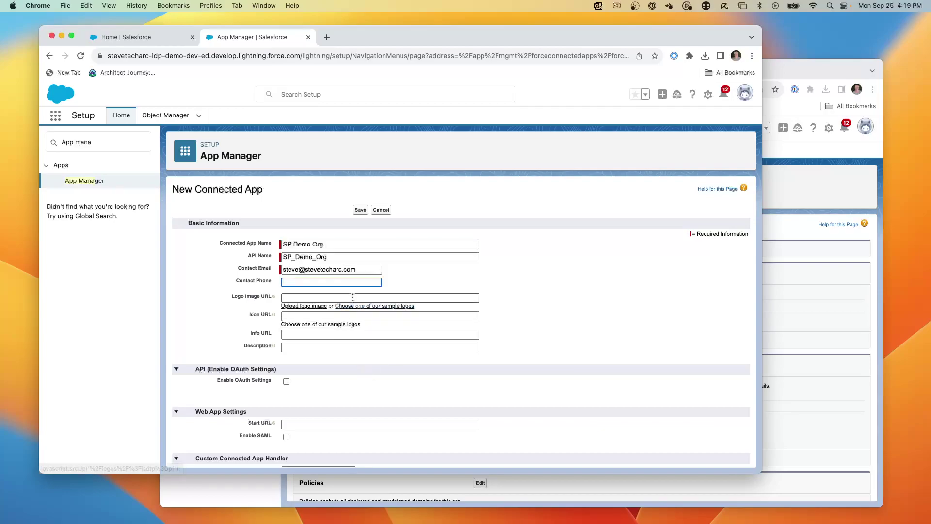
scroll(350, 291, "down", 3)
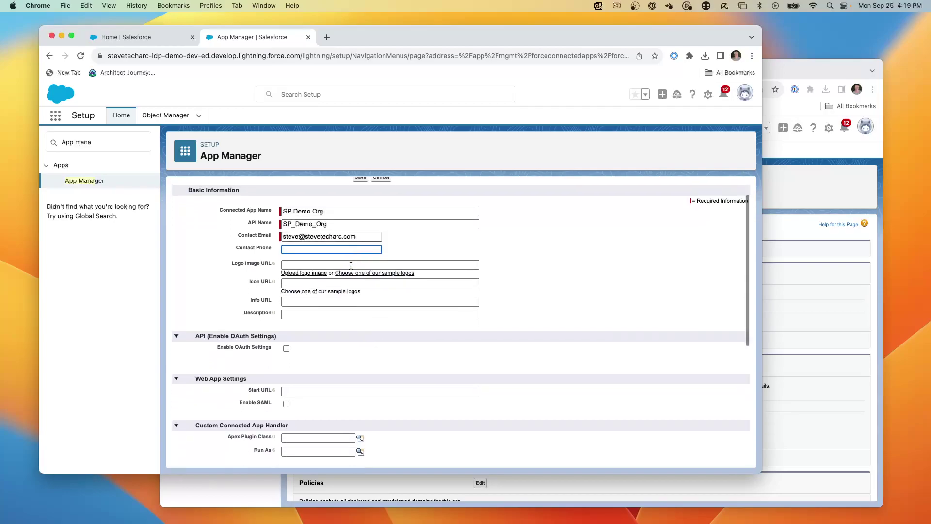
left_click(286, 365)
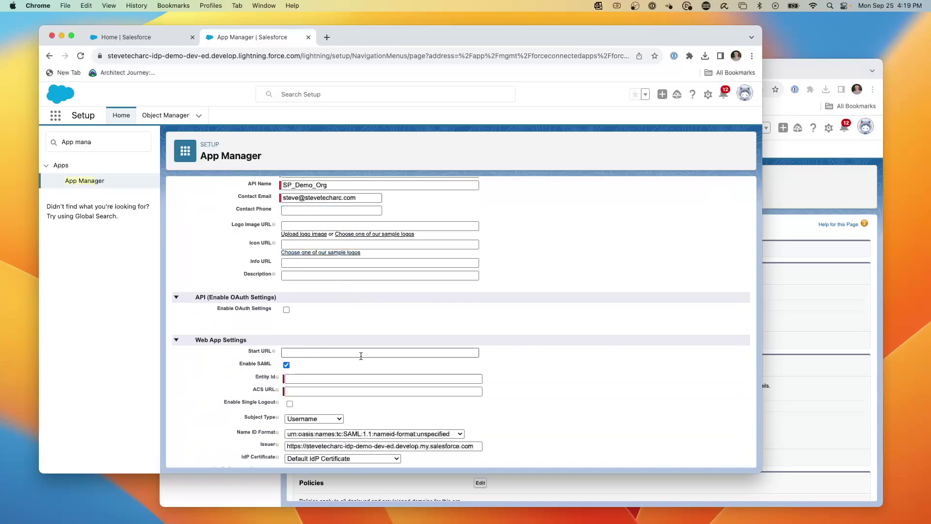
scroll(366, 356, "down", 1)
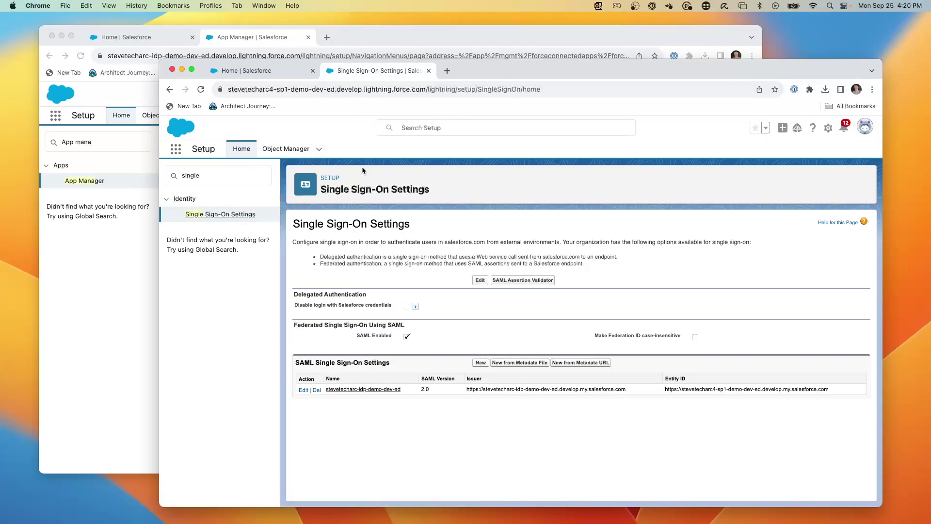
Step: Copy the SP org's Entity ID URL into the connected app's Entity Id field
left_click(346, 389)
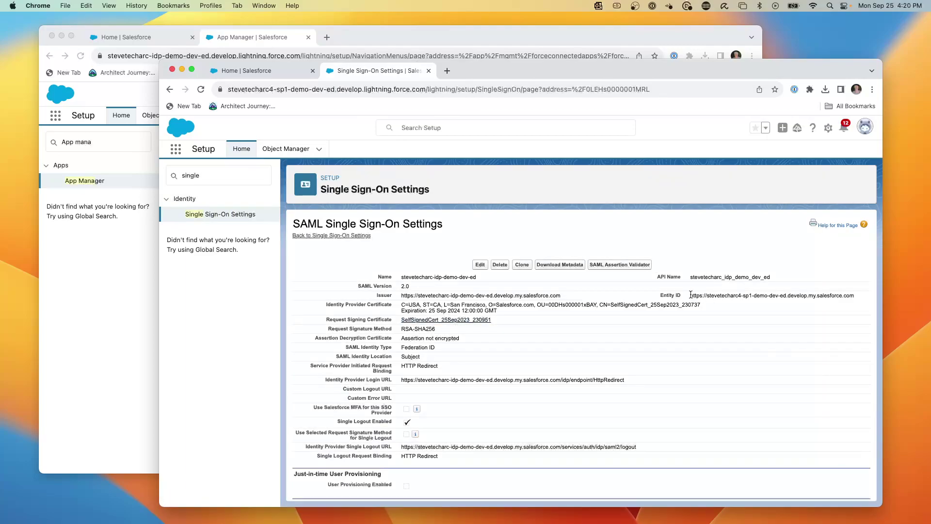
left_click_drag(690, 295, 855, 297)
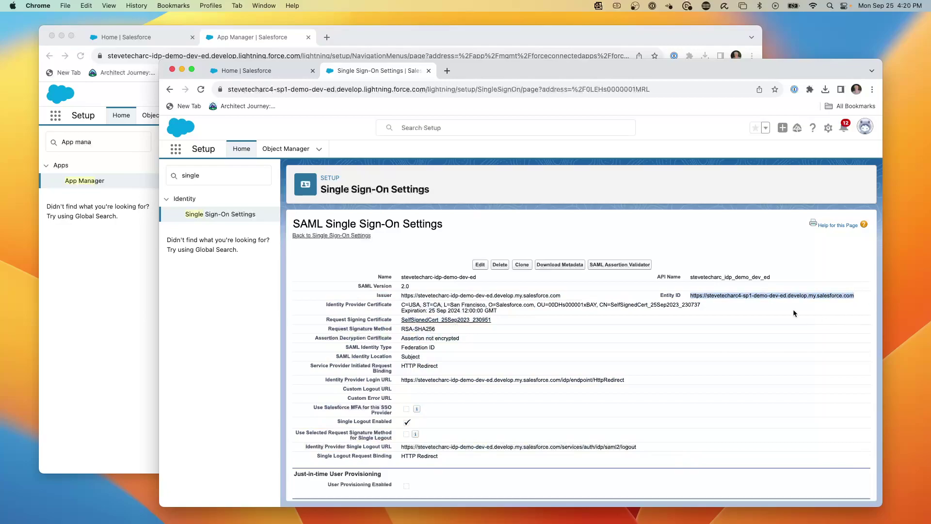
key("super+c")
left_click(80, 204)
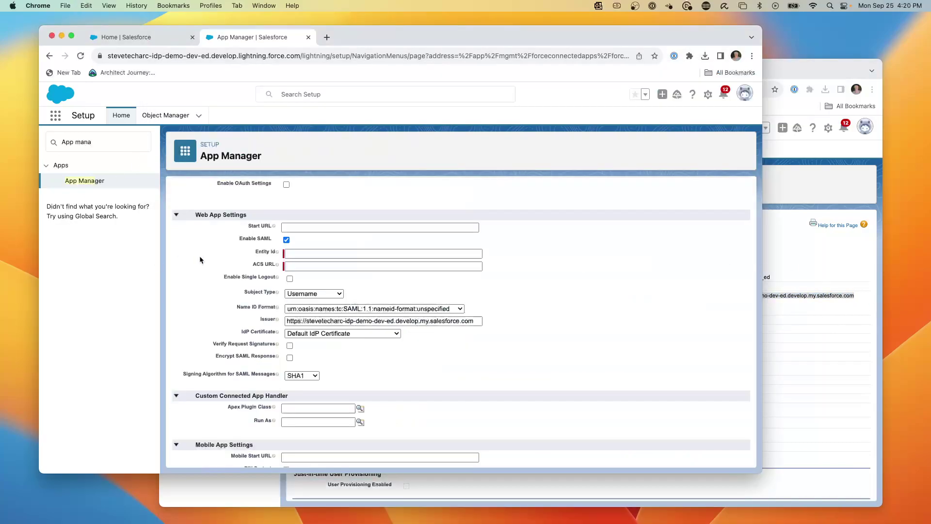
left_click(287, 253)
key("super+v")
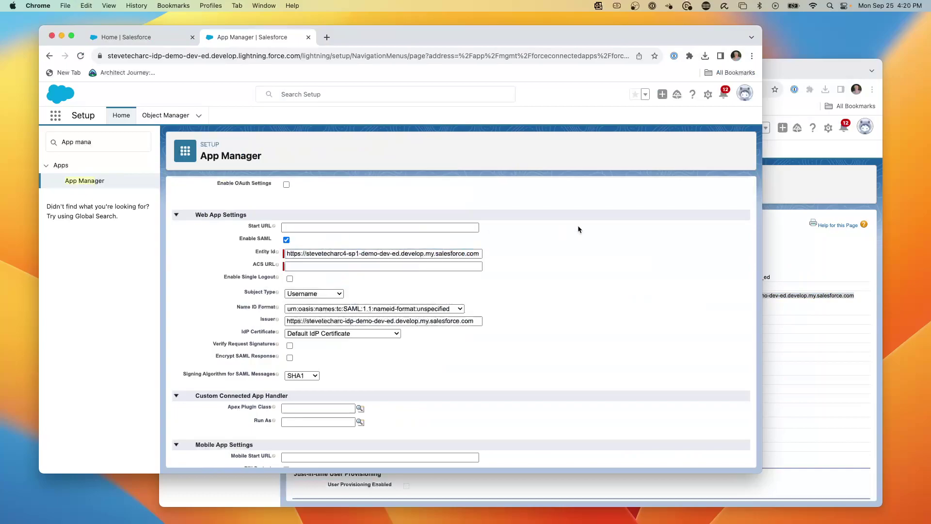
Step: Copy the SP org's Login URL into the connected app's ACS URL field
left_click(329, 268)
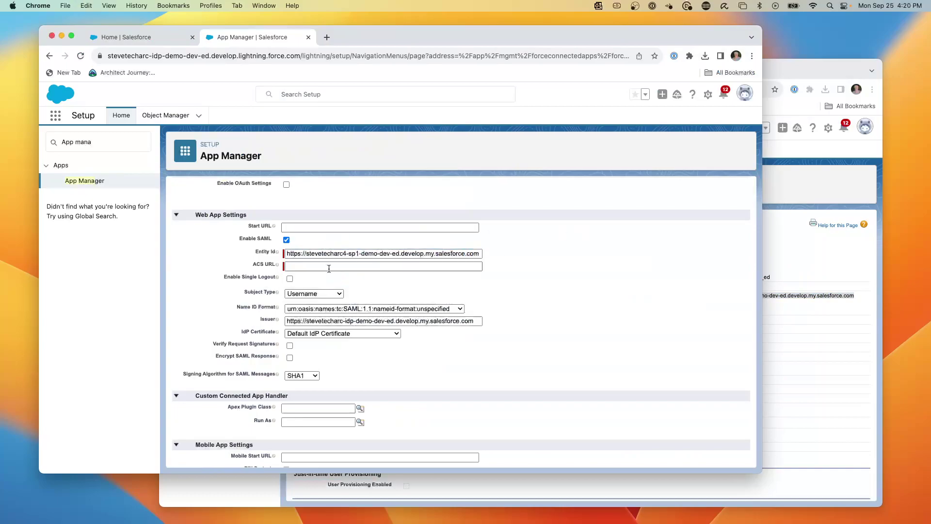
left_click(846, 270)
scroll(510, 404, "down", 5)
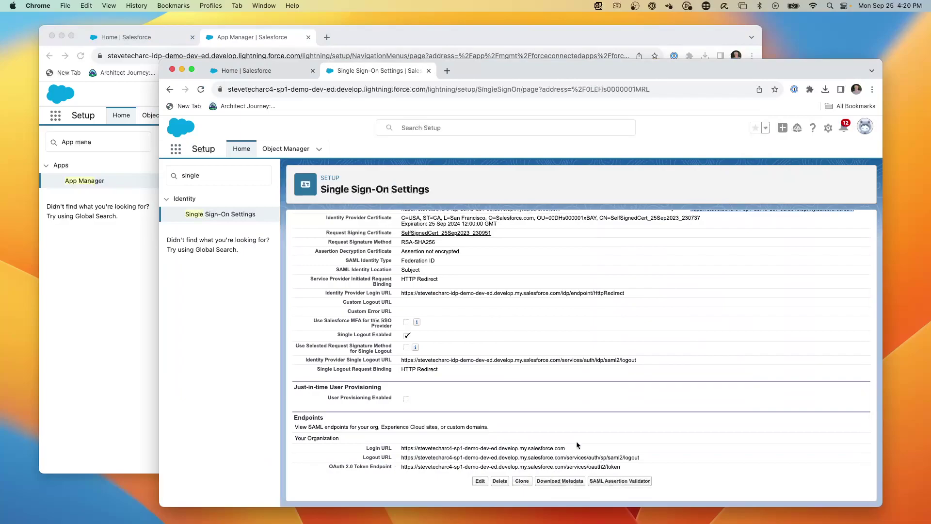
left_click_drag(576, 449, 400, 451)
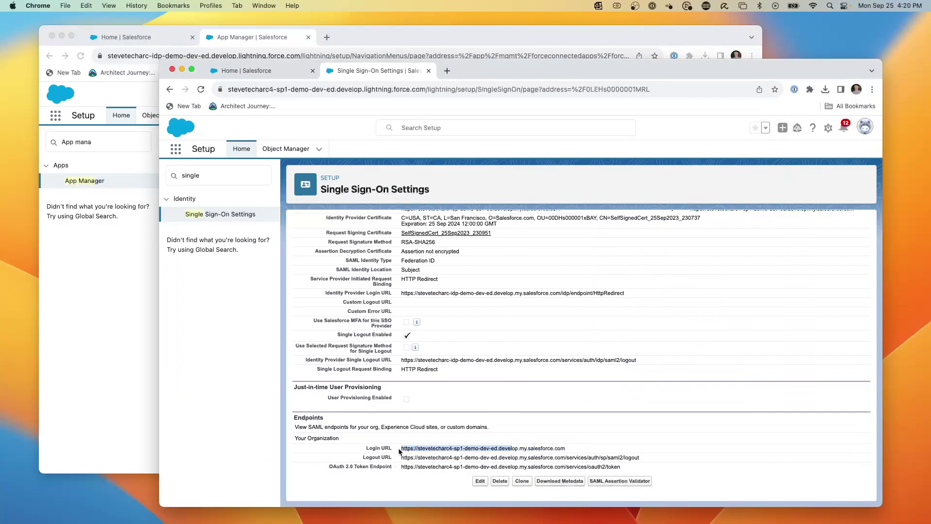
left_click(572, 449)
left_click_drag(572, 449, 413, 448)
left_click(91, 304)
left_click(300, 268)
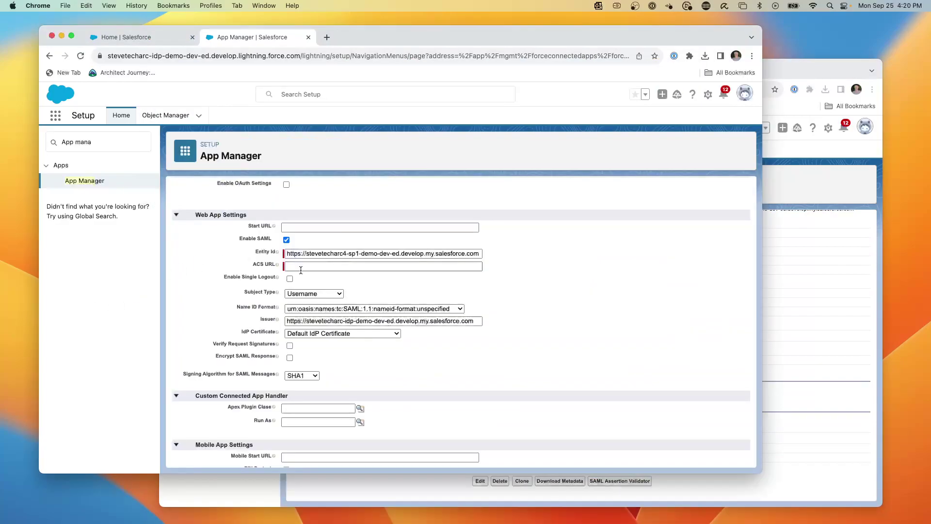
key("super+v")
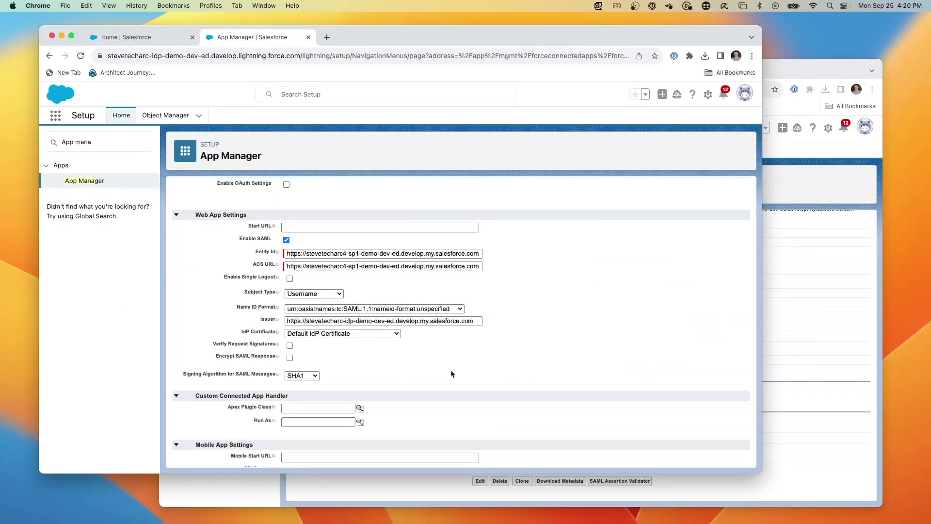
Step: Set the connected app's Subject Type to Federation ID and save it
scroll(226, 377, "up", 2)
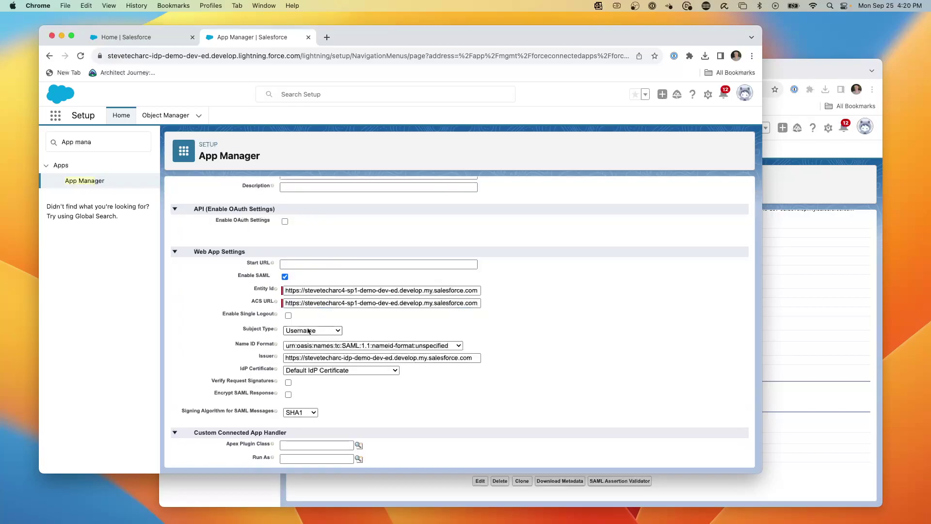
left_click(314, 330)
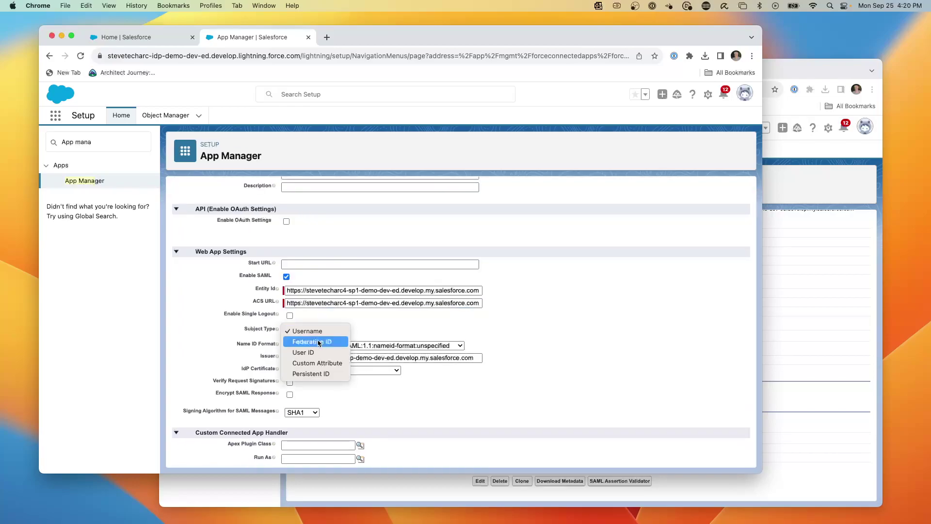
left_click(318, 342)
scroll(359, 330, "down", 1)
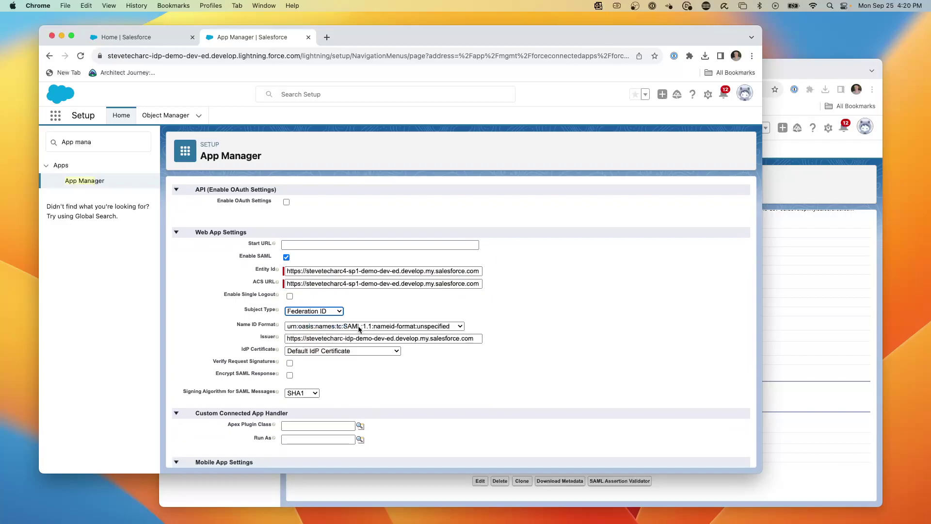
scroll(388, 388, "down", 10)
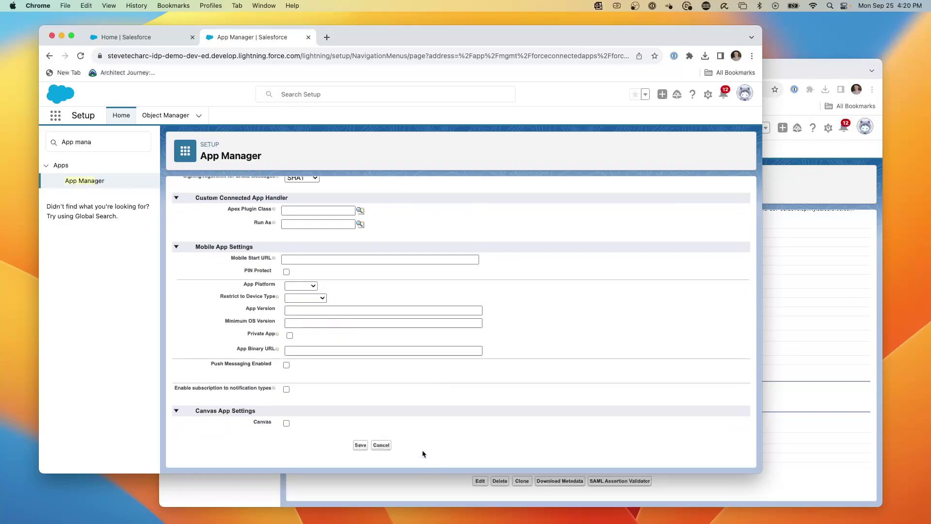
left_click(360, 445)
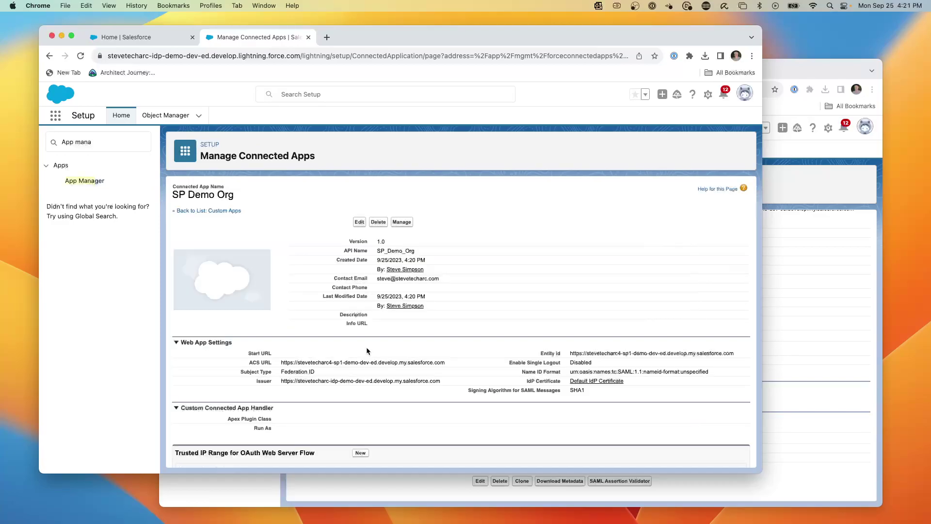
scroll(365, 345, "down", 3)
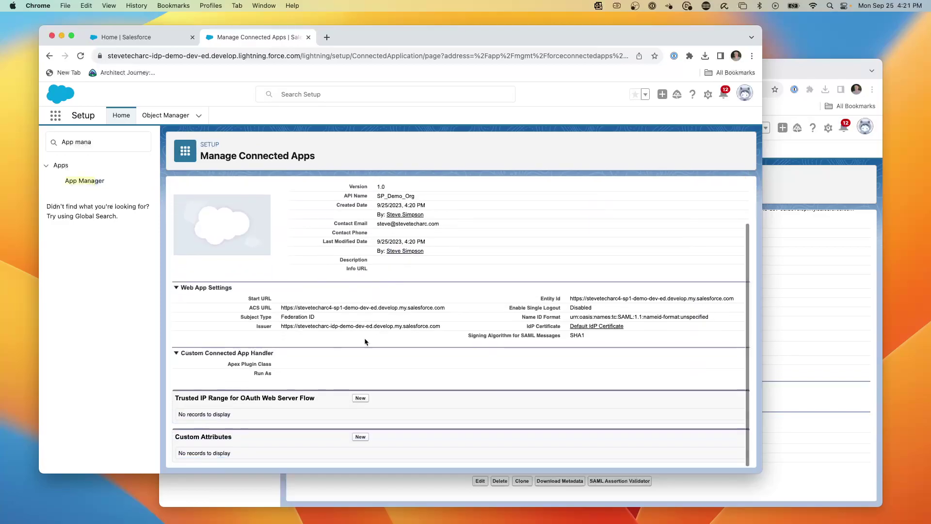
scroll(344, 330, "up", 3)
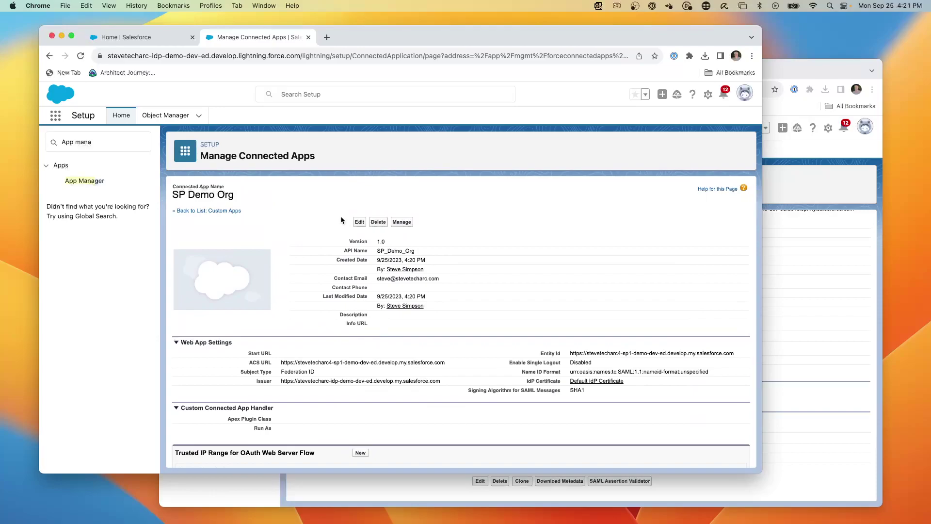
Step: Assign the System Administrator profile to the SP Demo Org connected app via Manage Profiles
left_click(90, 184)
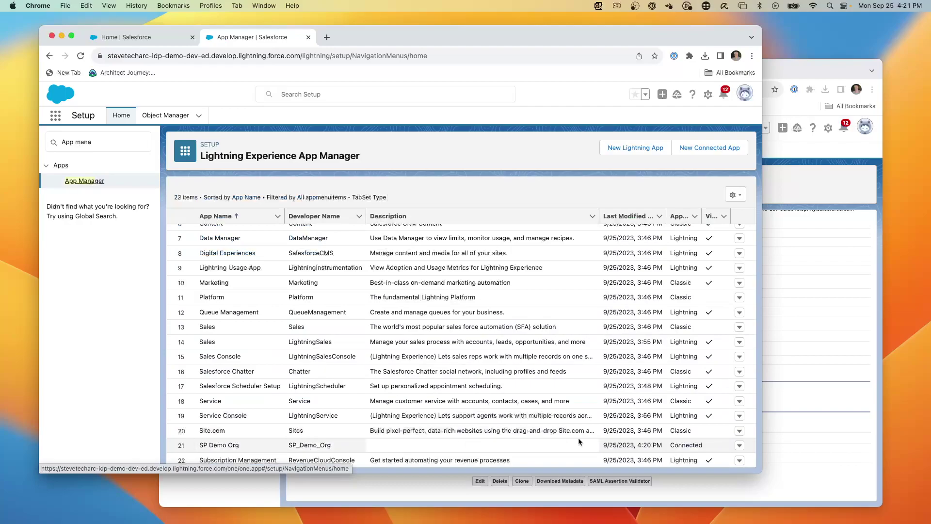
left_click(738, 446)
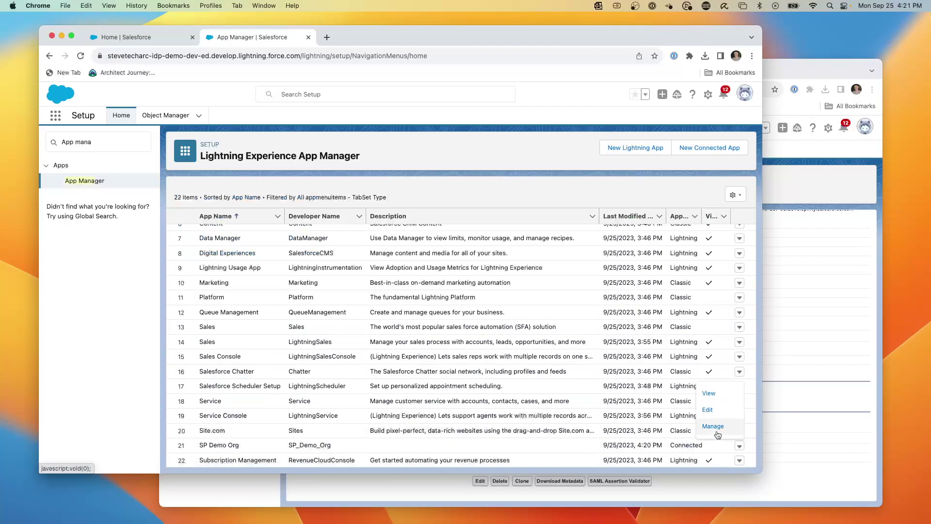
left_click(715, 427)
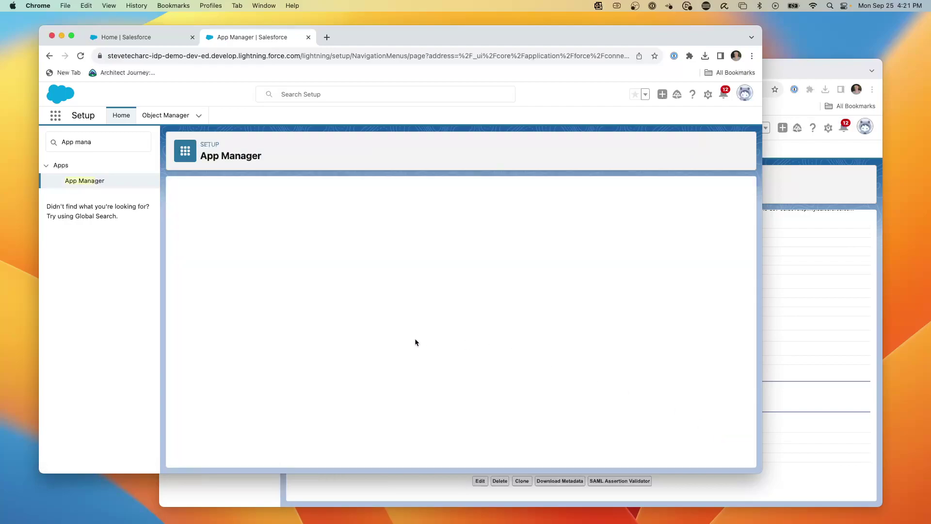
scroll(353, 338, "down", 10)
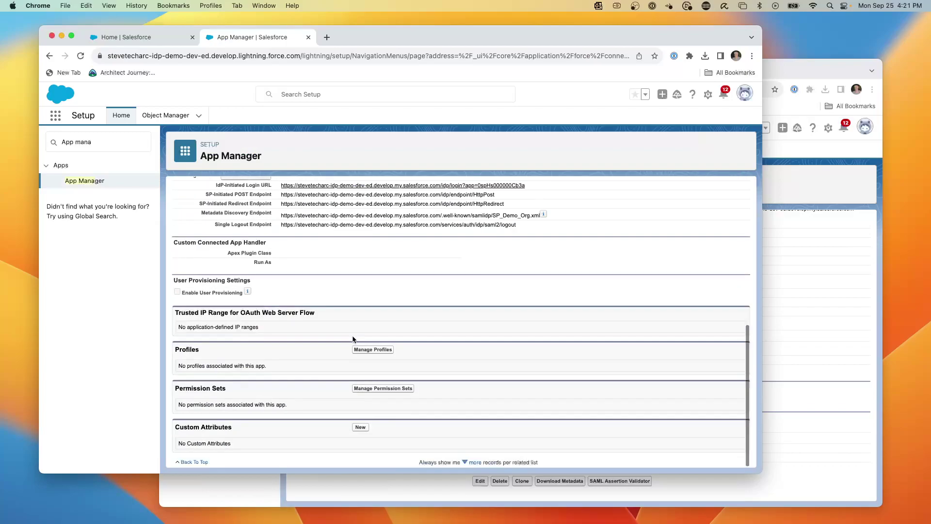
left_click(369, 352)
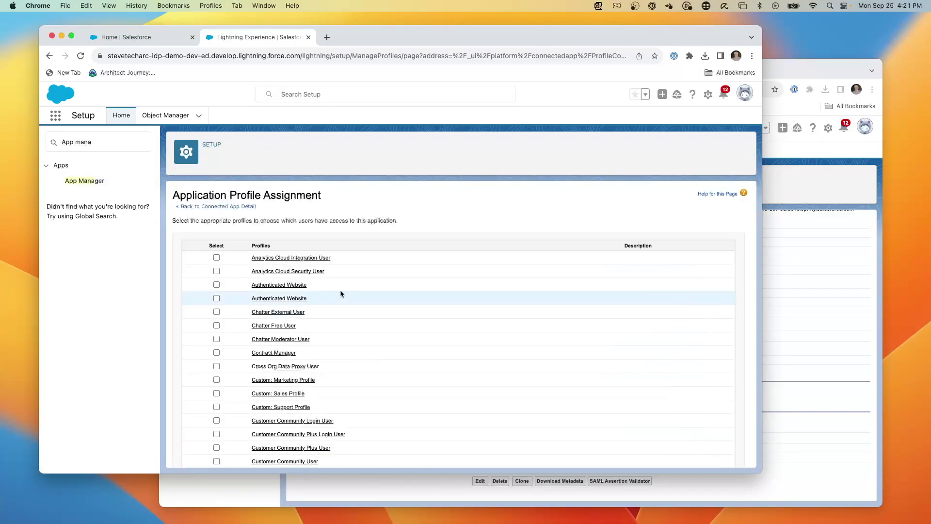
scroll(294, 386, "down", 8)
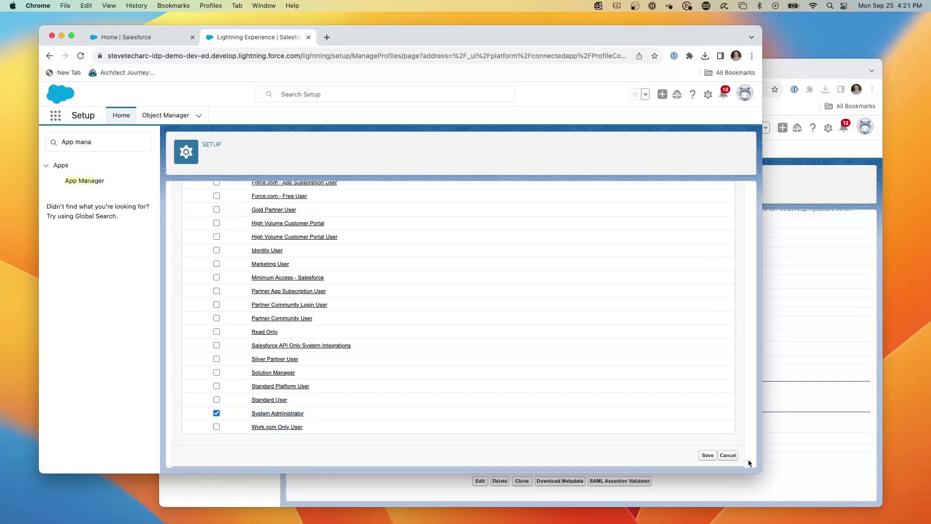
left_click(713, 458)
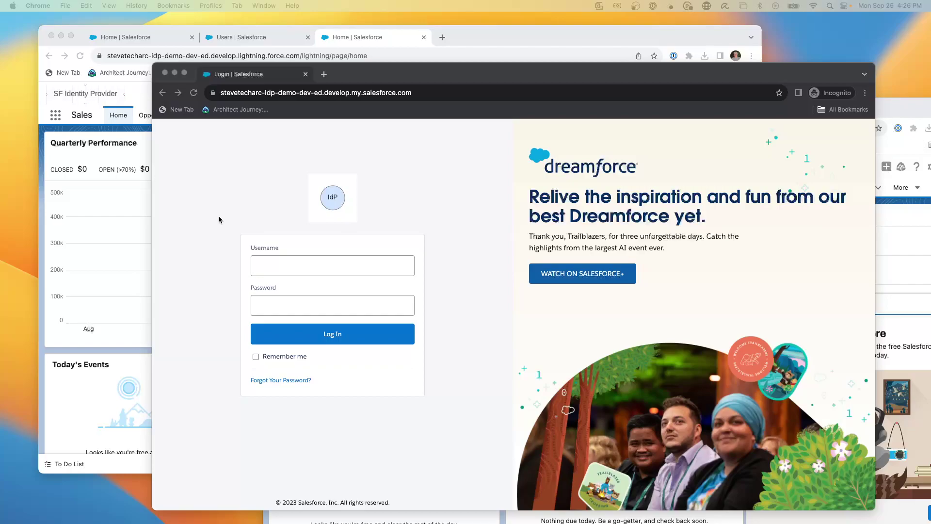
Step: Log in to the IdP org in the private window with the IdP user's username and password
left_click(281, 266)
key("super+v")
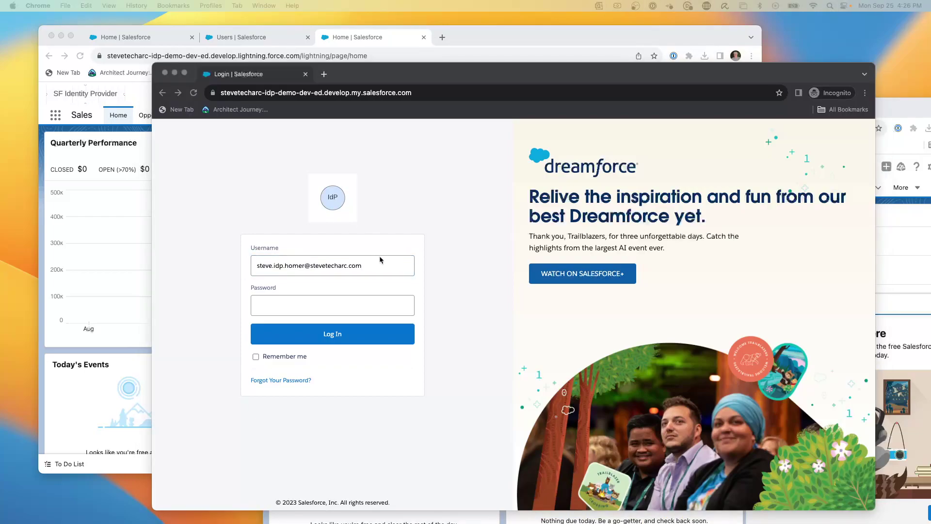
left_click(262, 304)
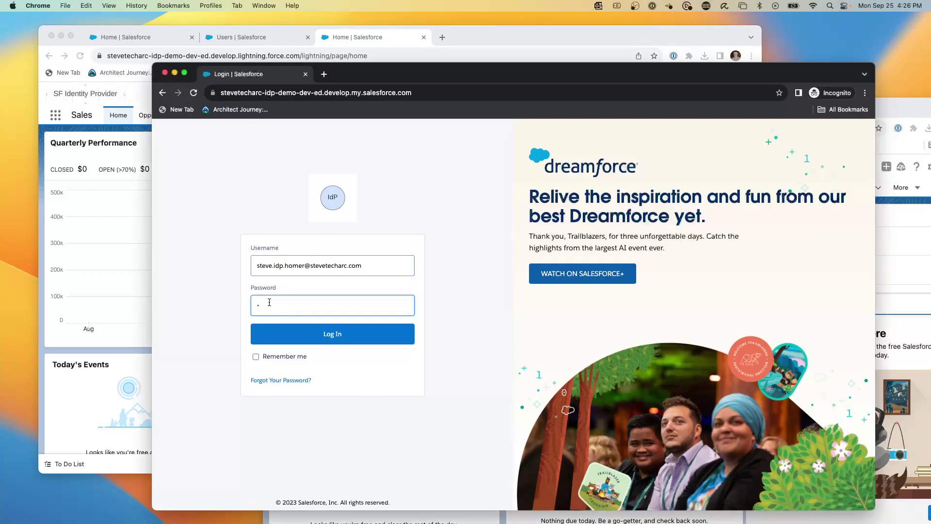
key("super+v")
left_click(336, 338)
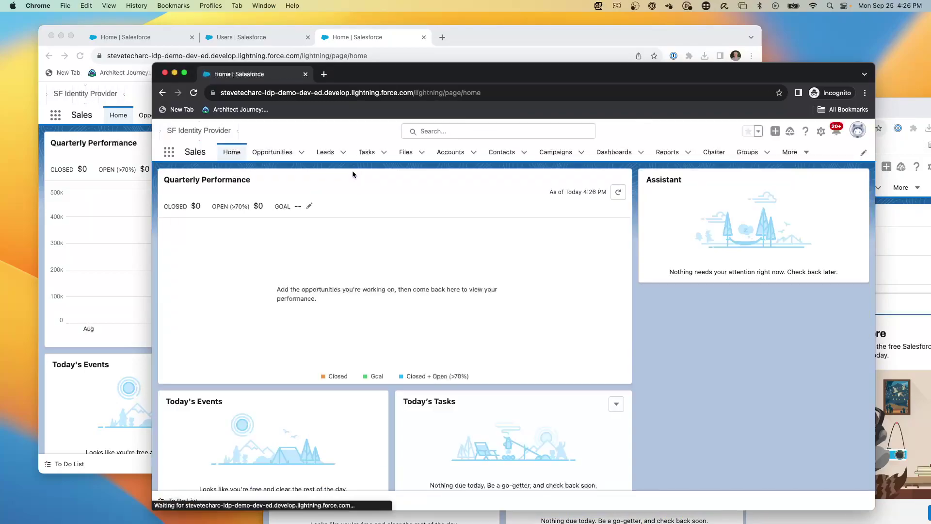
Step: Check the signed-in IdP user through the avatar menu and Advanced User Details
left_click(851, 137)
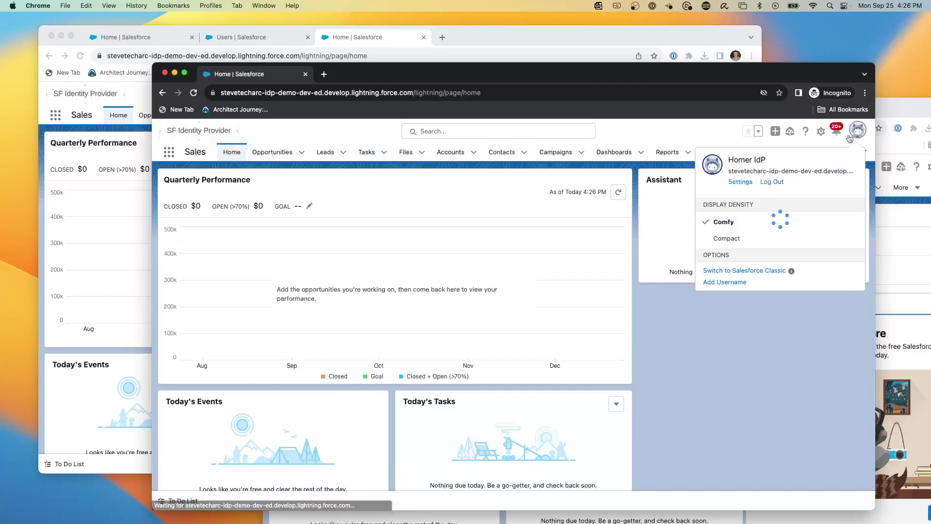
left_click(739, 182)
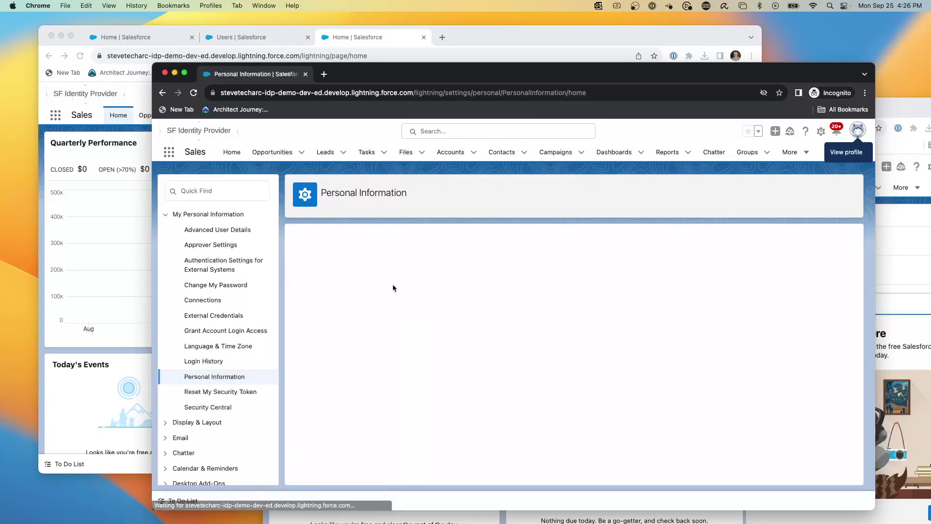
left_click(218, 230)
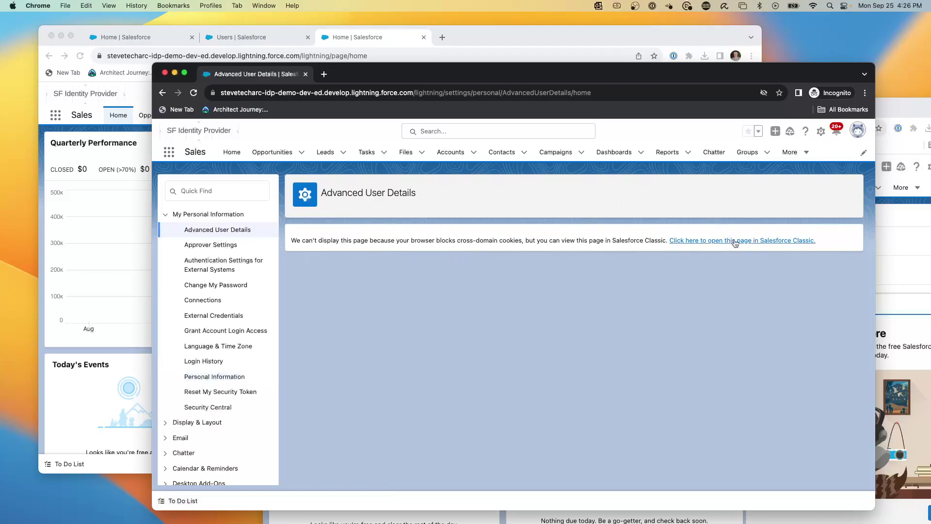
left_click(858, 130)
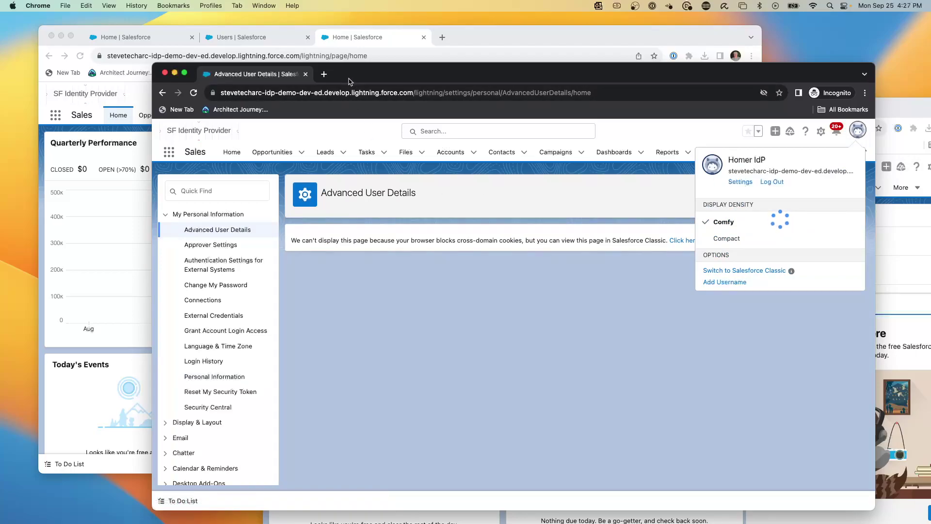
Step: Copy the Service Provider 1 org's base URL from the SP window, then return to incognito
key("super+grave")
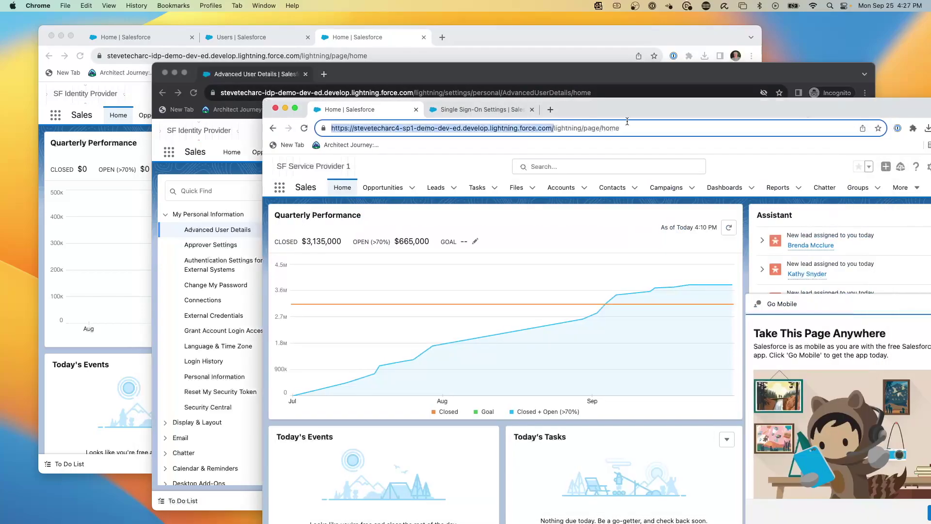
left_click(483, 128)
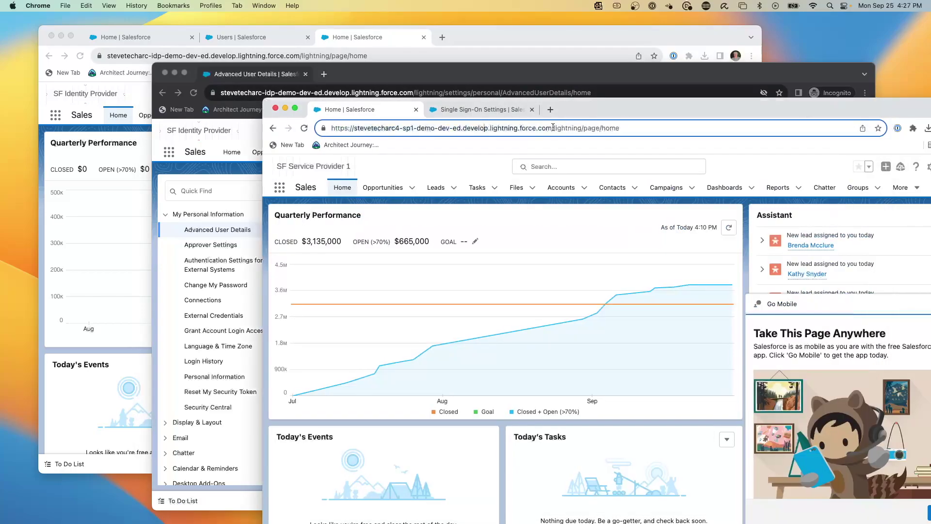
left_click_drag(553, 128, 354, 114)
key("super+c")
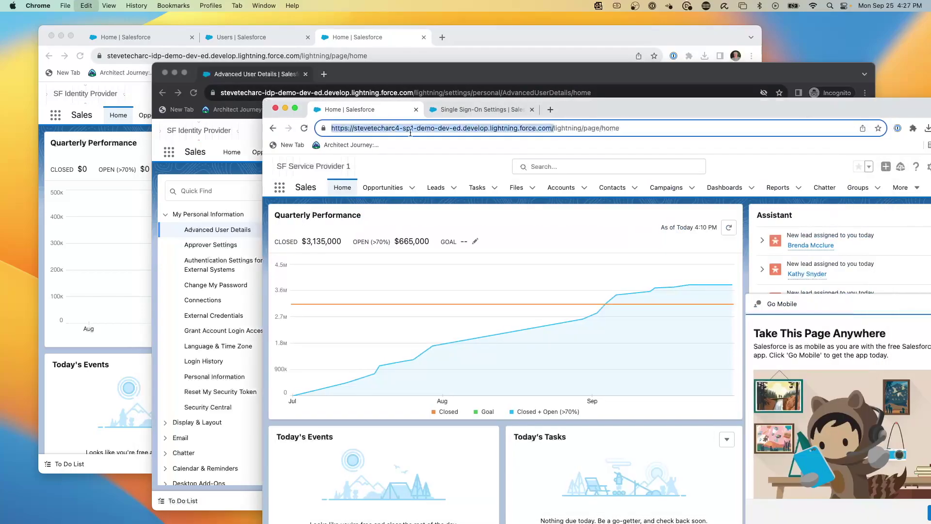
left_click(389, 76)
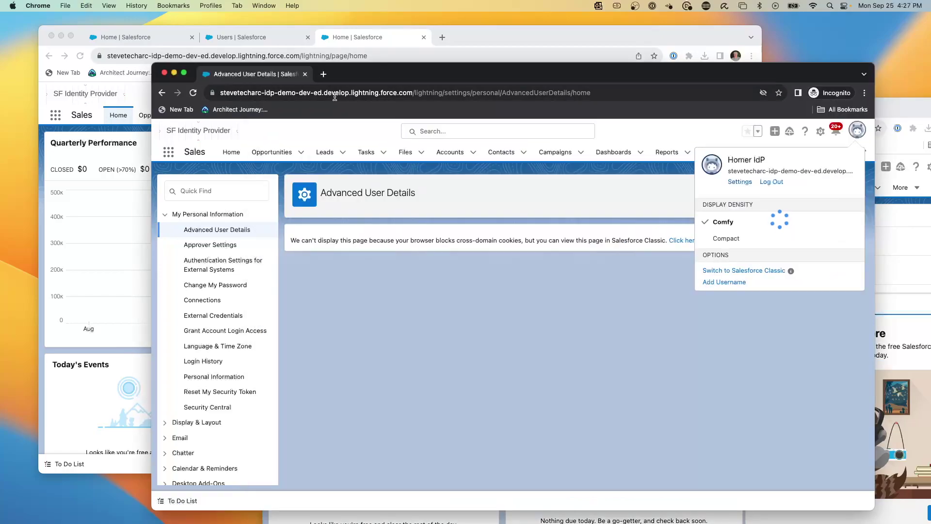
Step: Load the SP org URL in a new incognito tab and log in with stevetecharc-idp-demo-dev-ed
left_click(323, 75)
key("super+v")
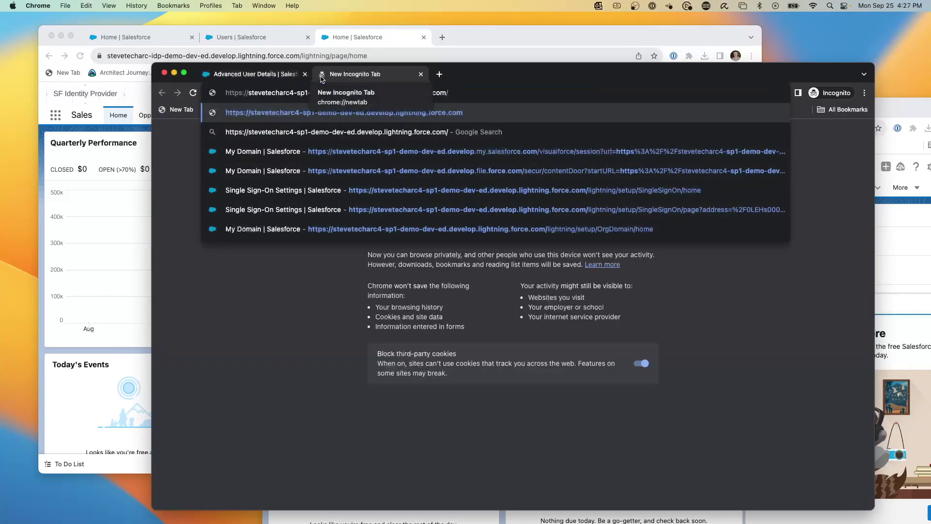
key("Return")
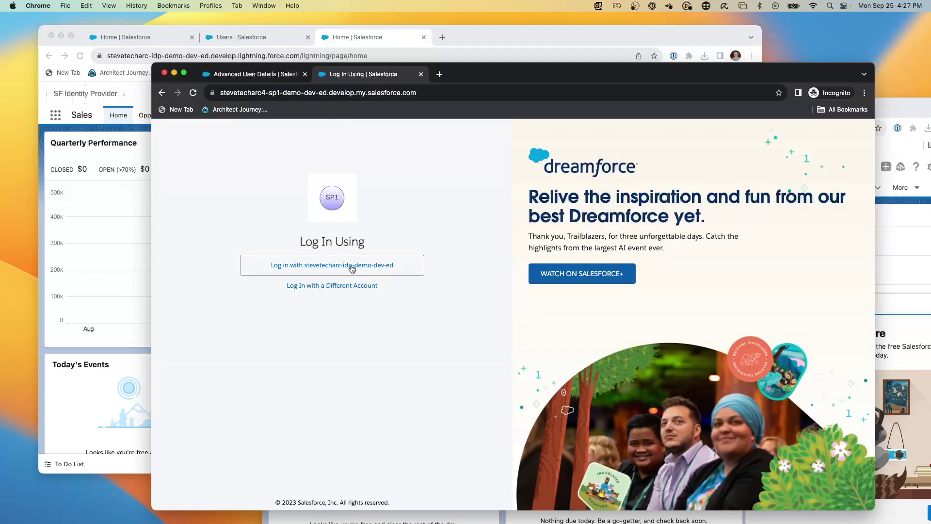
left_click(352, 267)
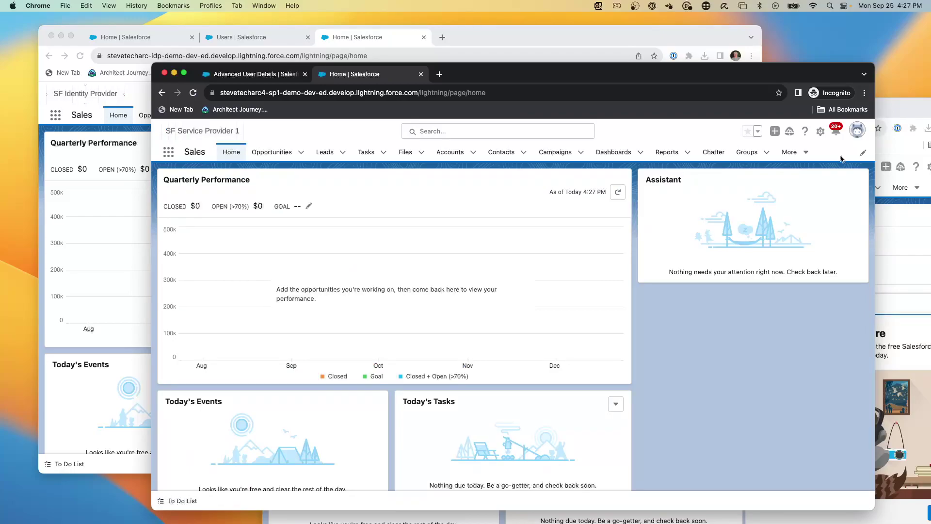
Step: Verify the signed-in SP user via the avatar menu, then compare with the reloaded IdP tab
left_click(858, 132)
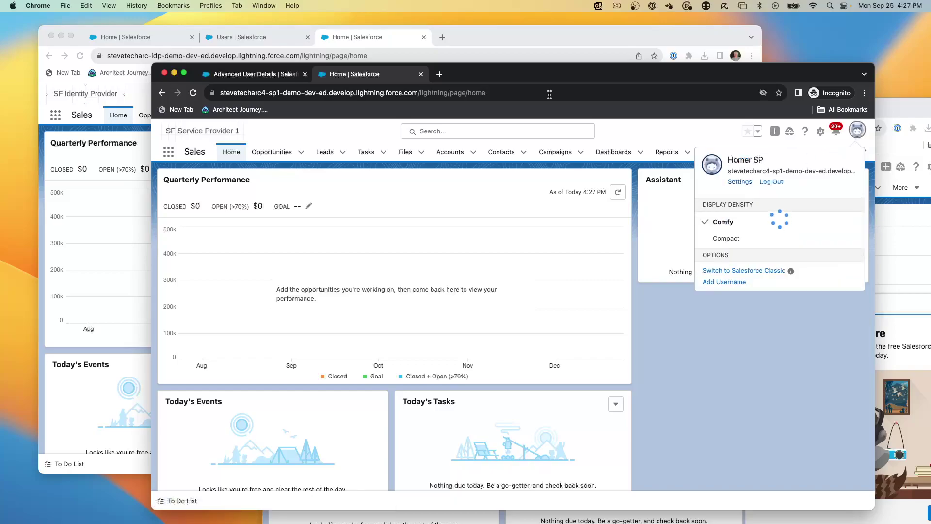
left_click(262, 74)
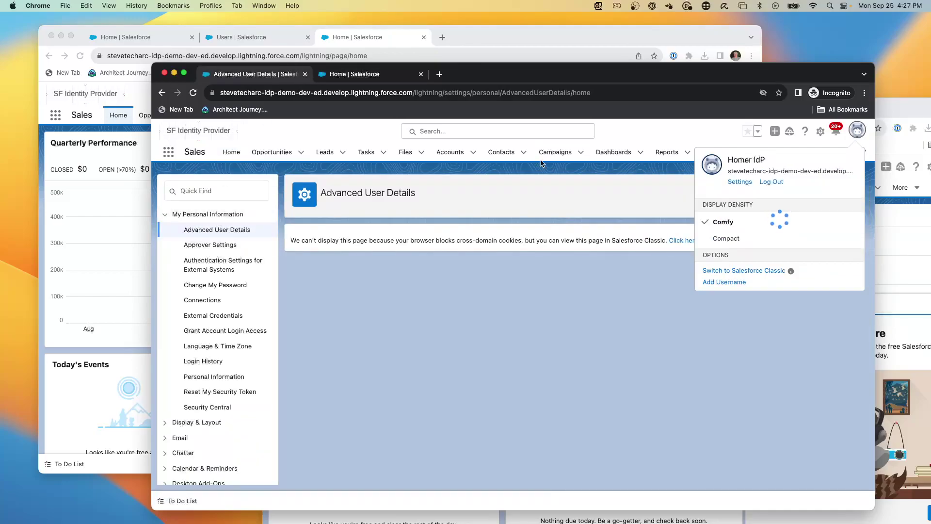
left_click(169, 152)
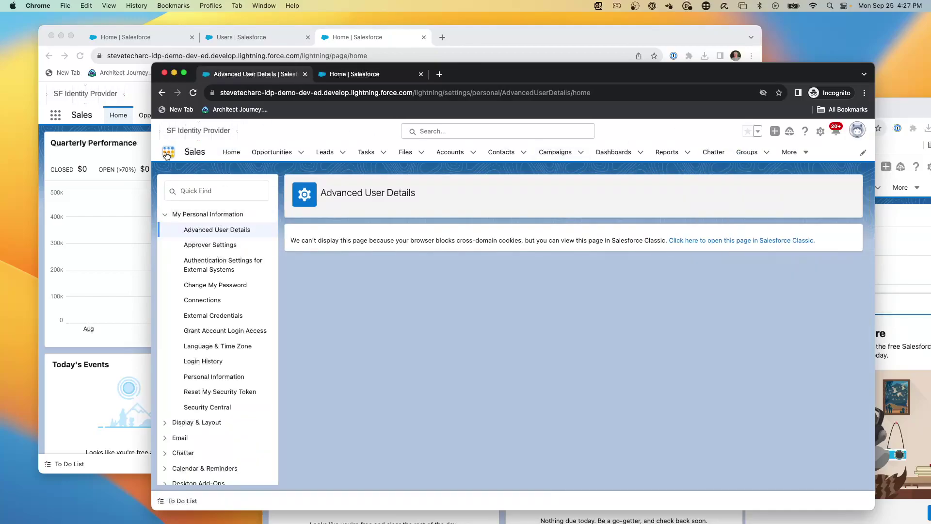
left_click(169, 152)
left_click(193, 93)
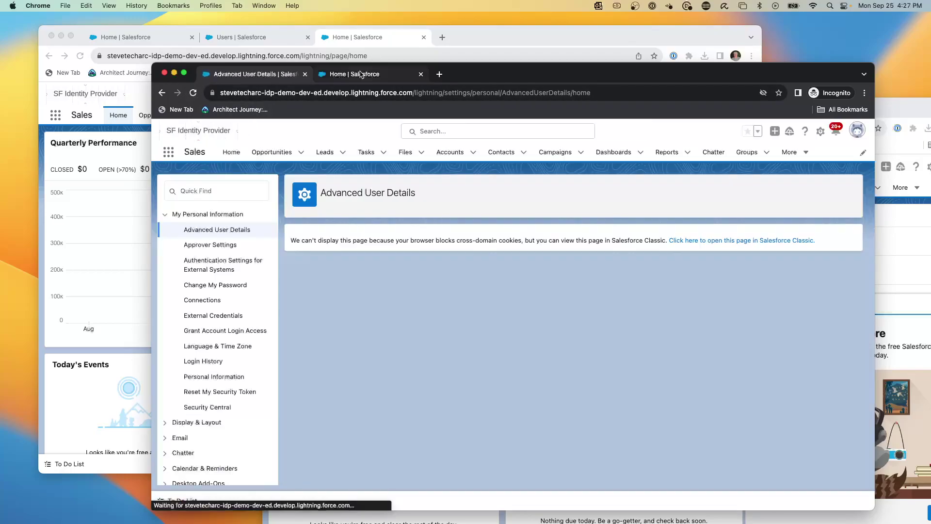
left_click(328, 75)
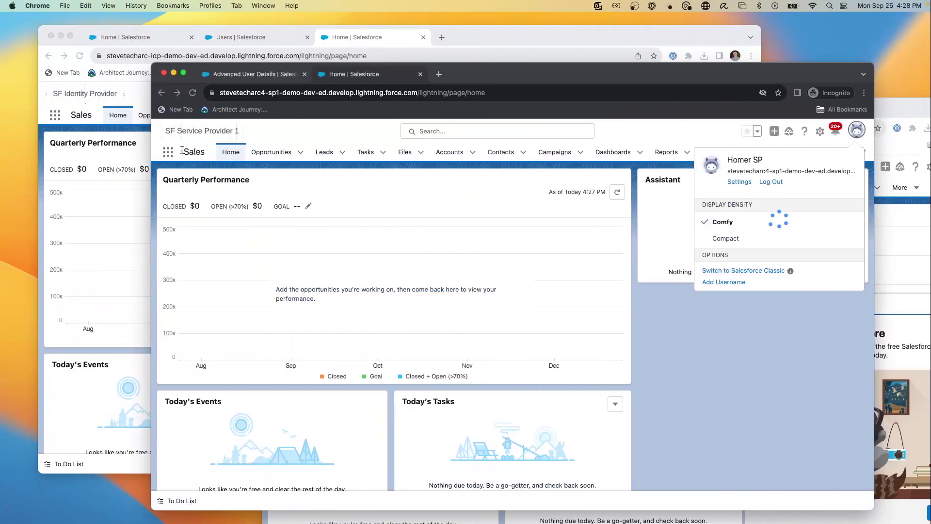
Step: In the IdP org's Users list, open the test user and check Federation ID HOMER1
left_click(240, 38)
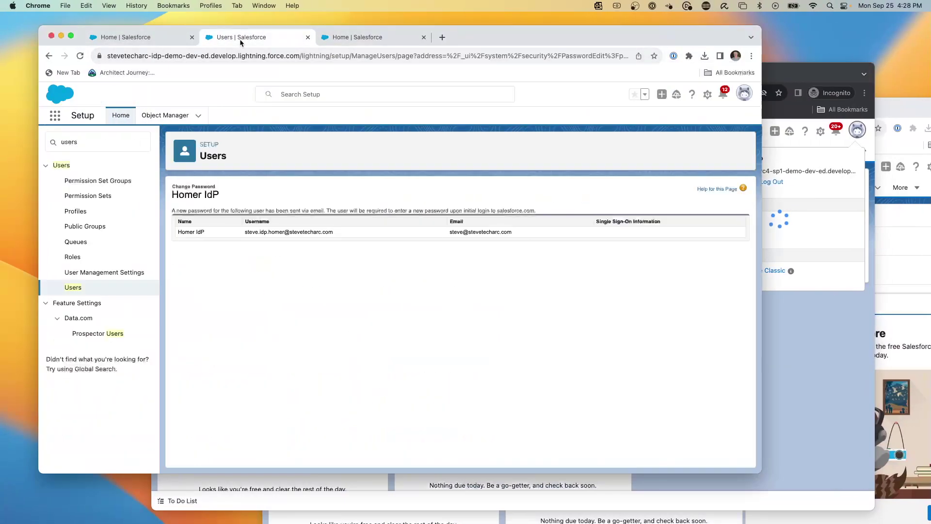
left_click(77, 288)
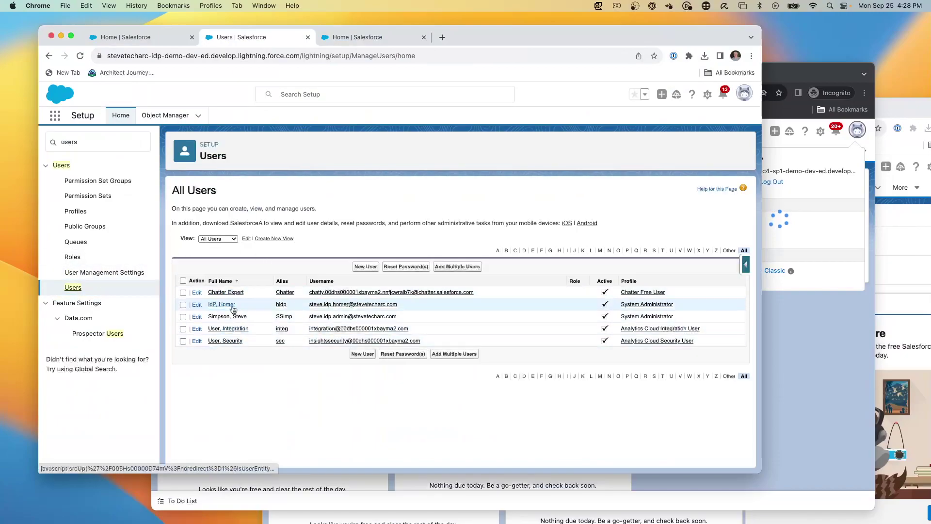
left_click(222, 305)
scroll(305, 262, "down", 5)
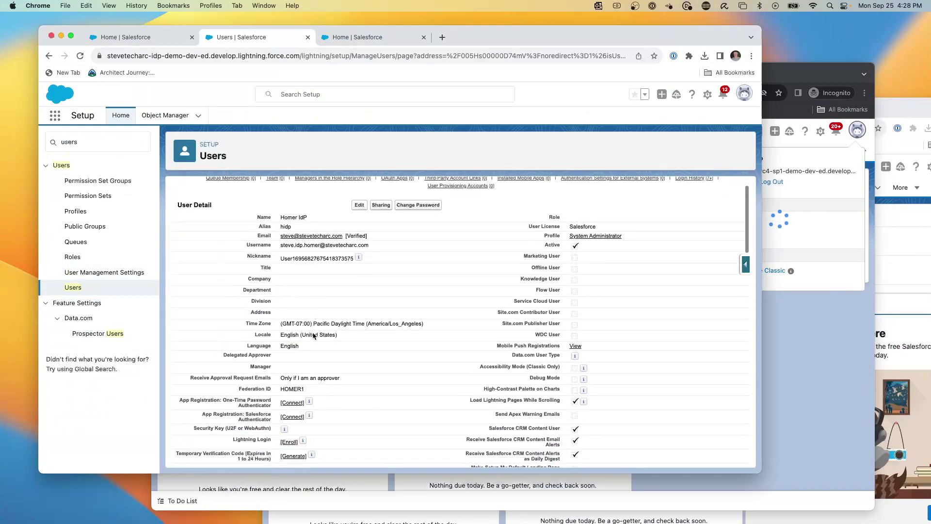
scroll(304, 262, "up", 1)
left_click_drag(304, 232, 276, 233)
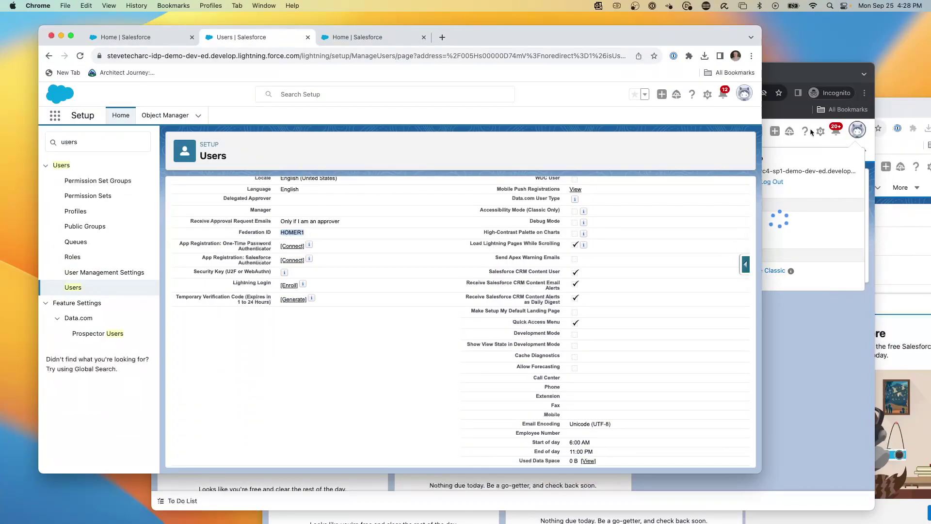
Step: In the SP org, find 'users', open the test user and confirm Federation ID HOMER1
left_click(886, 106)
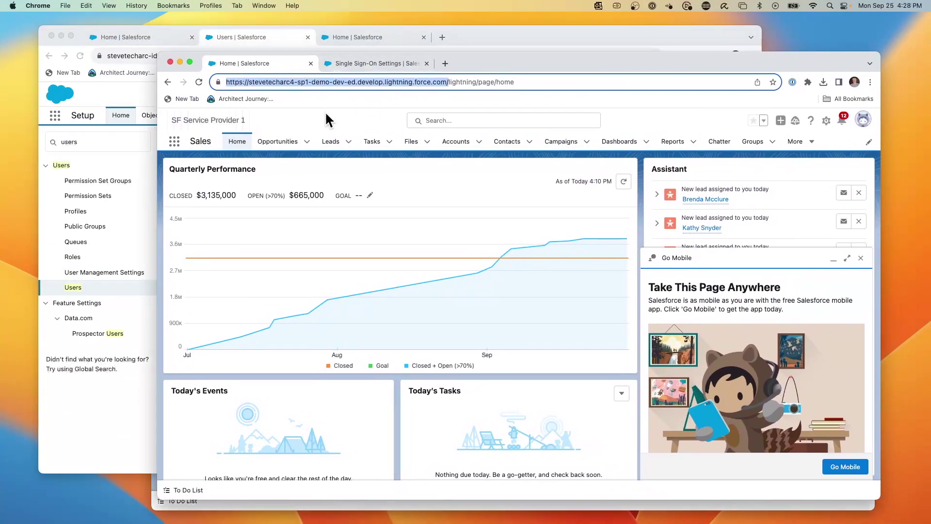
left_click(373, 63)
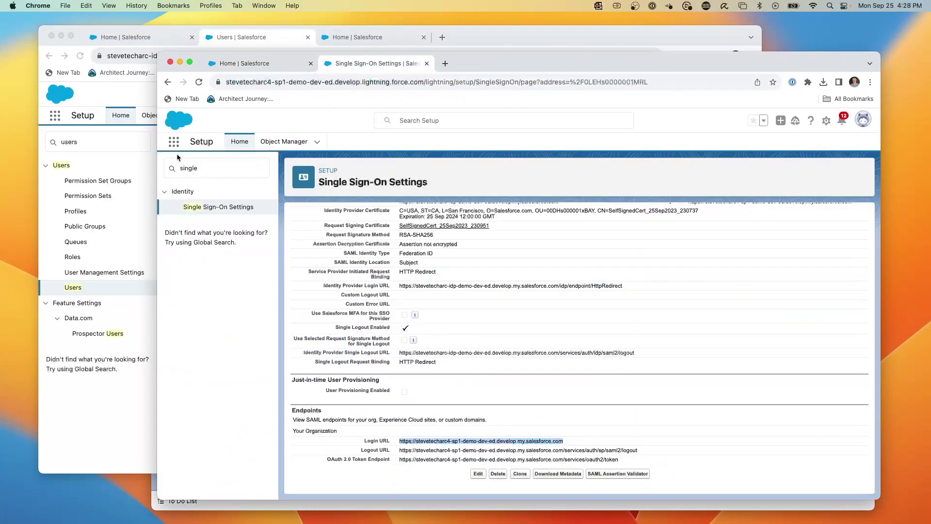
double_click(188, 167)
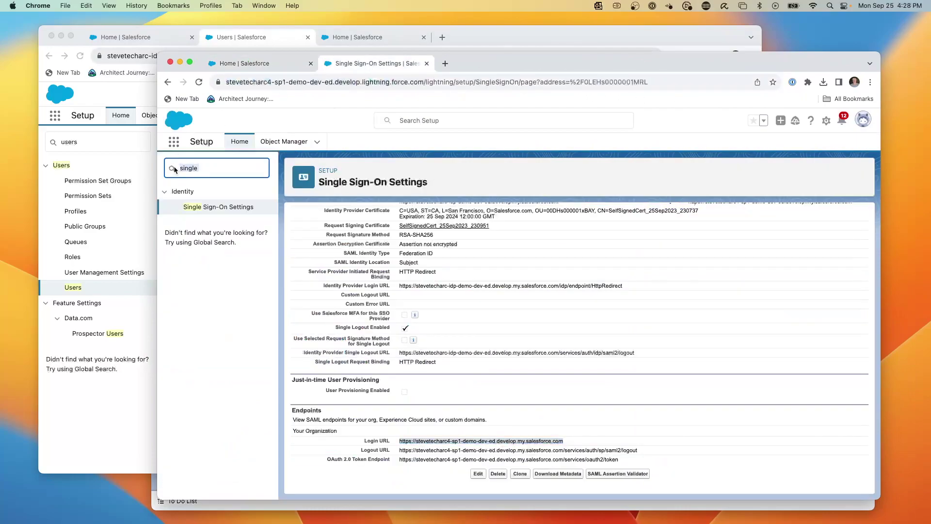
type("users")
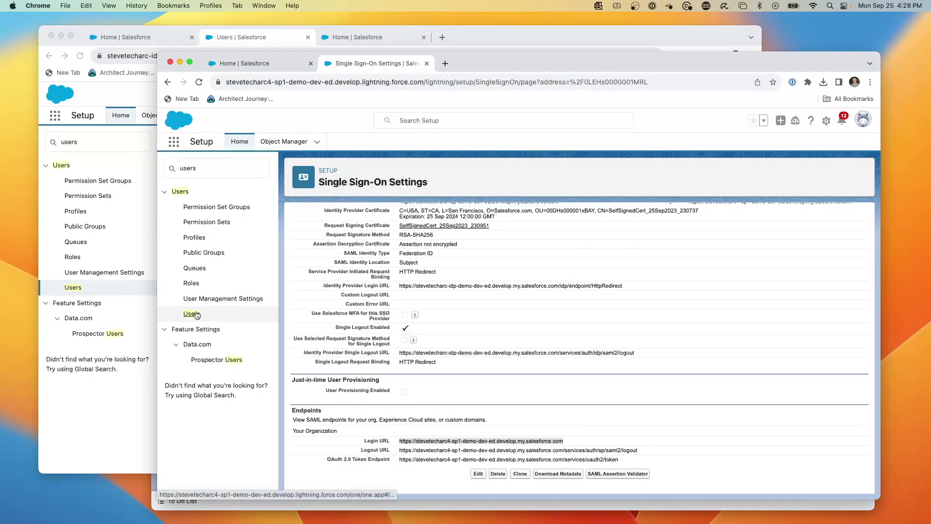
left_click(193, 314)
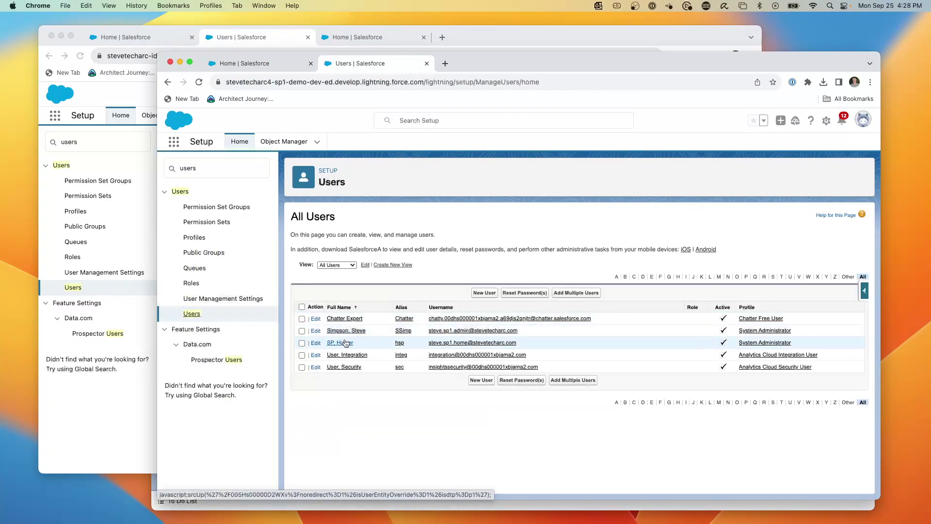
left_click(345, 343)
scroll(388, 340, "down", 5)
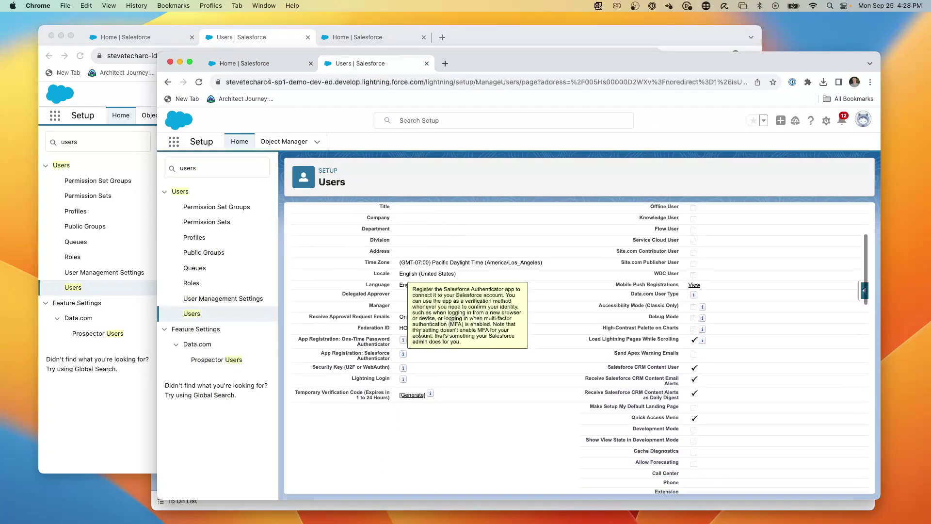
double_click(408, 327)
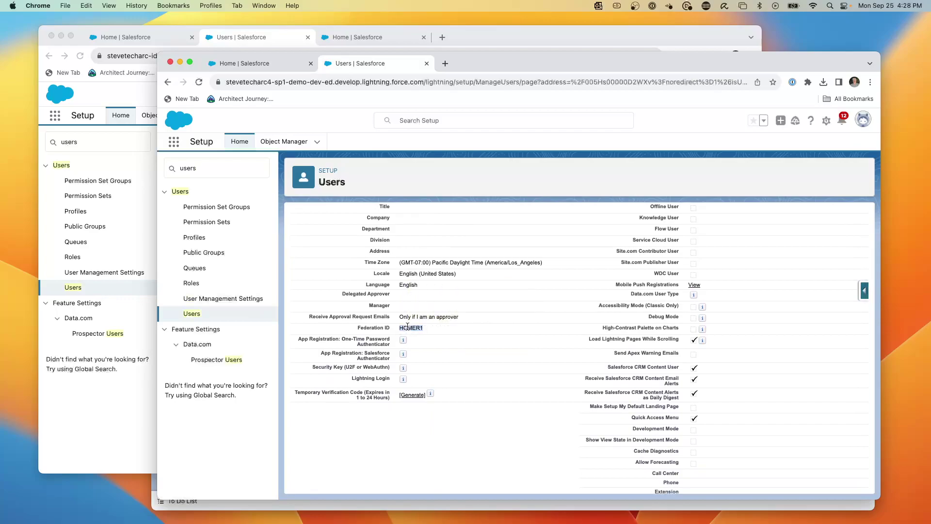